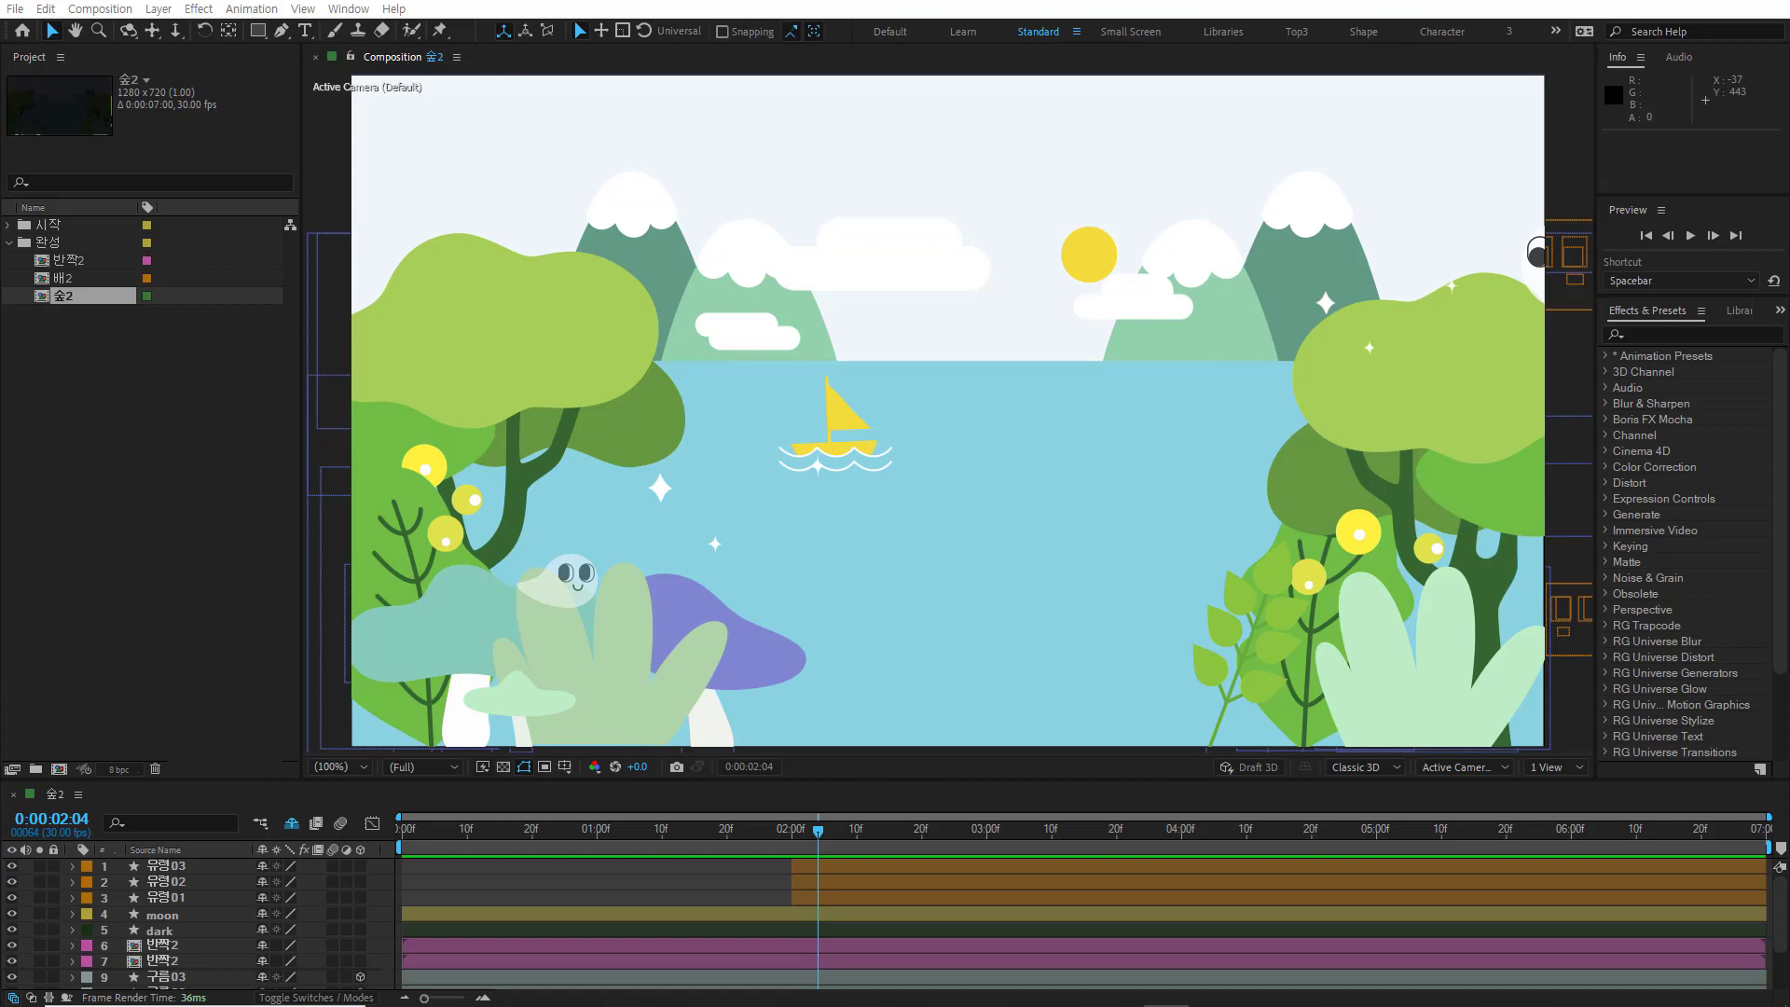
pyautogui.click(131, 672)
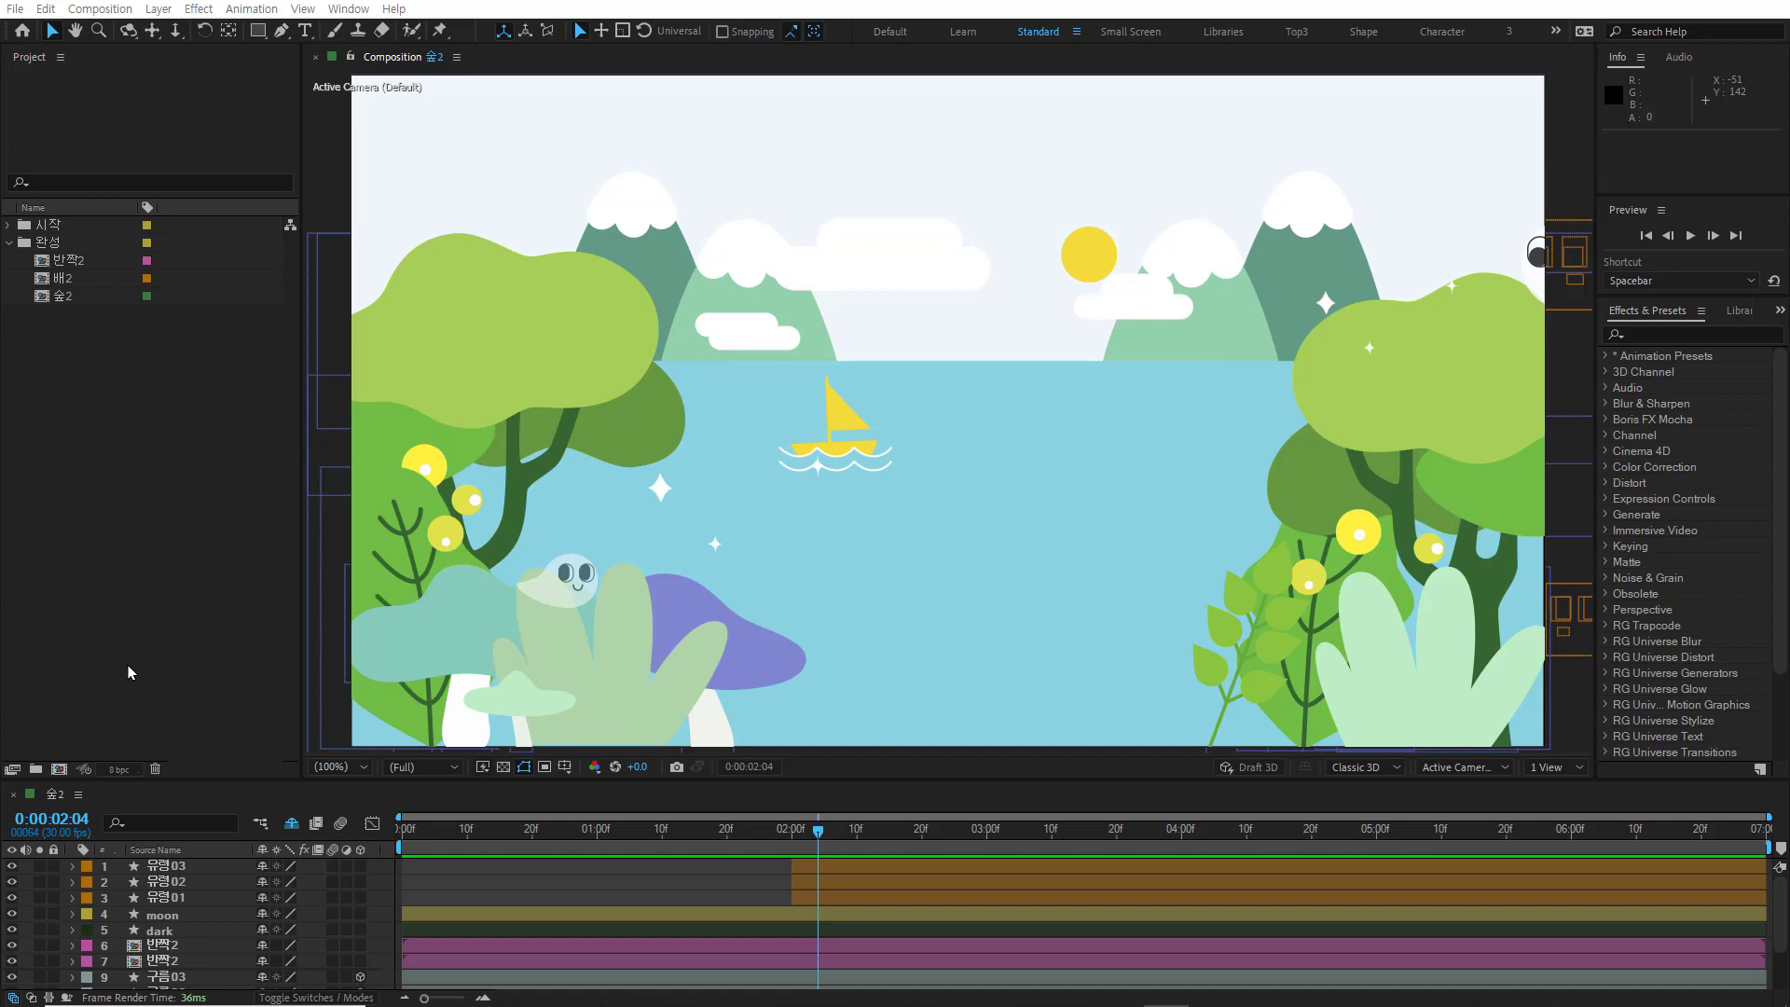
pyautogui.click(81, 14)
pyautogui.moveTo(35, 17)
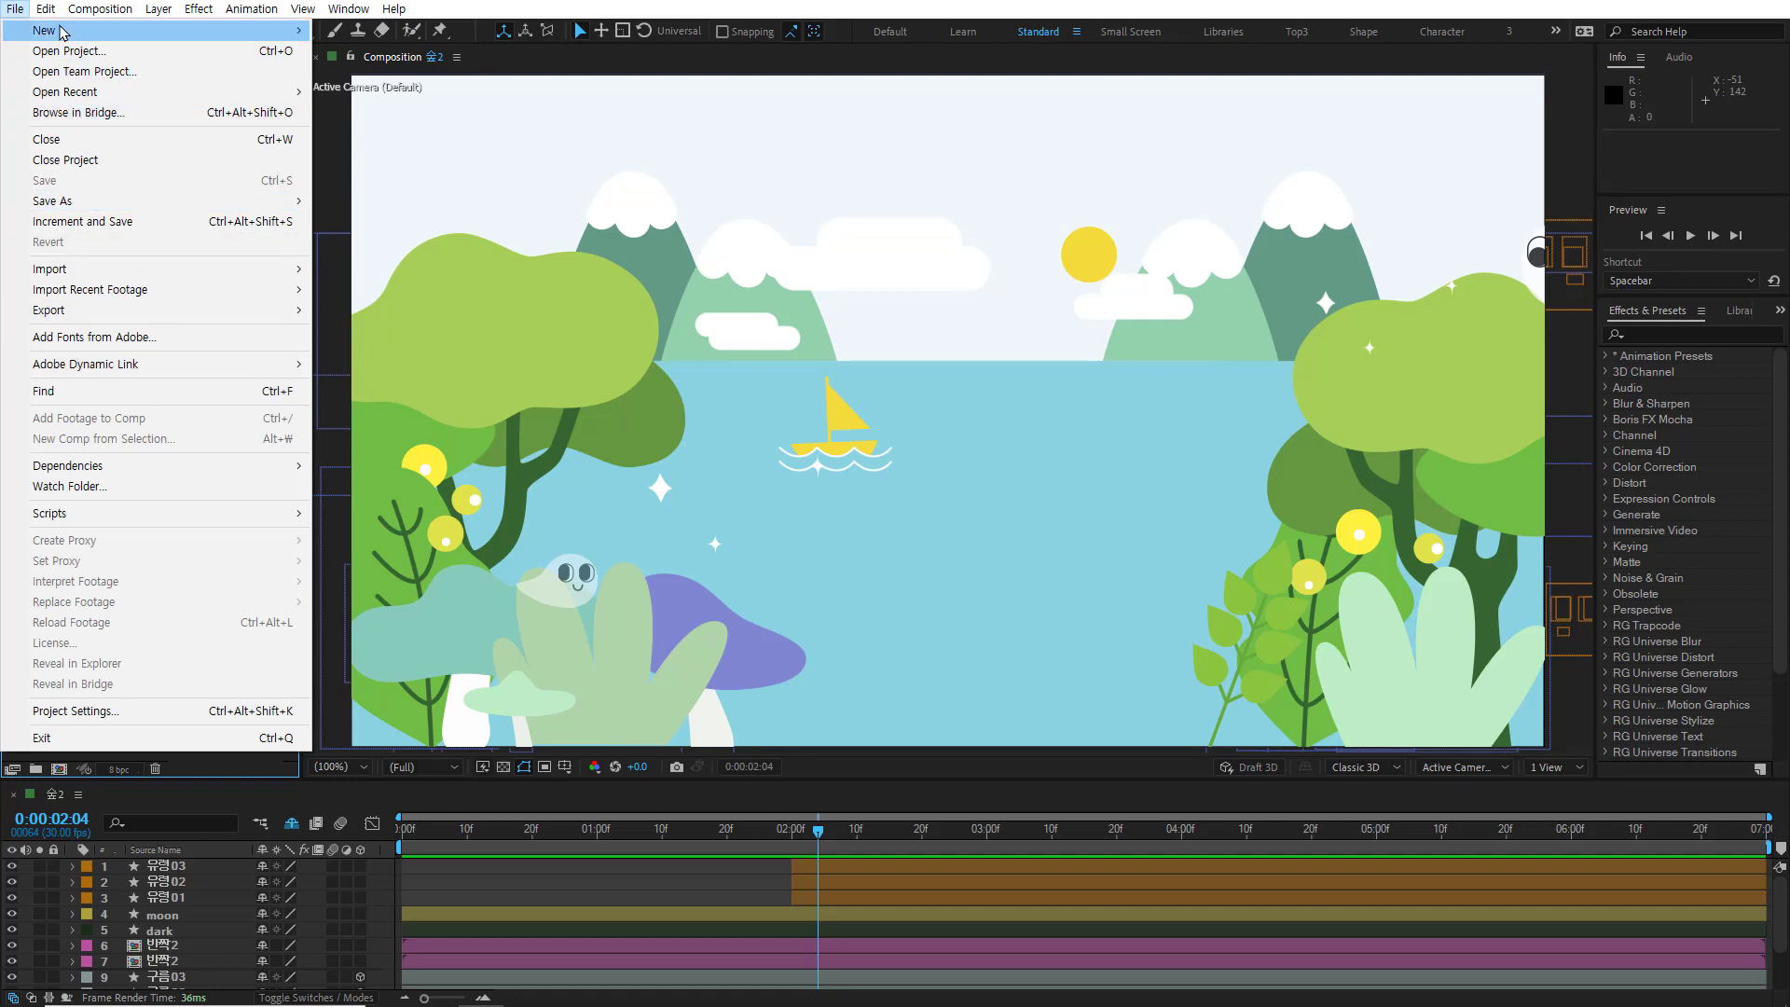
pyautogui.moveTo(98, 13)
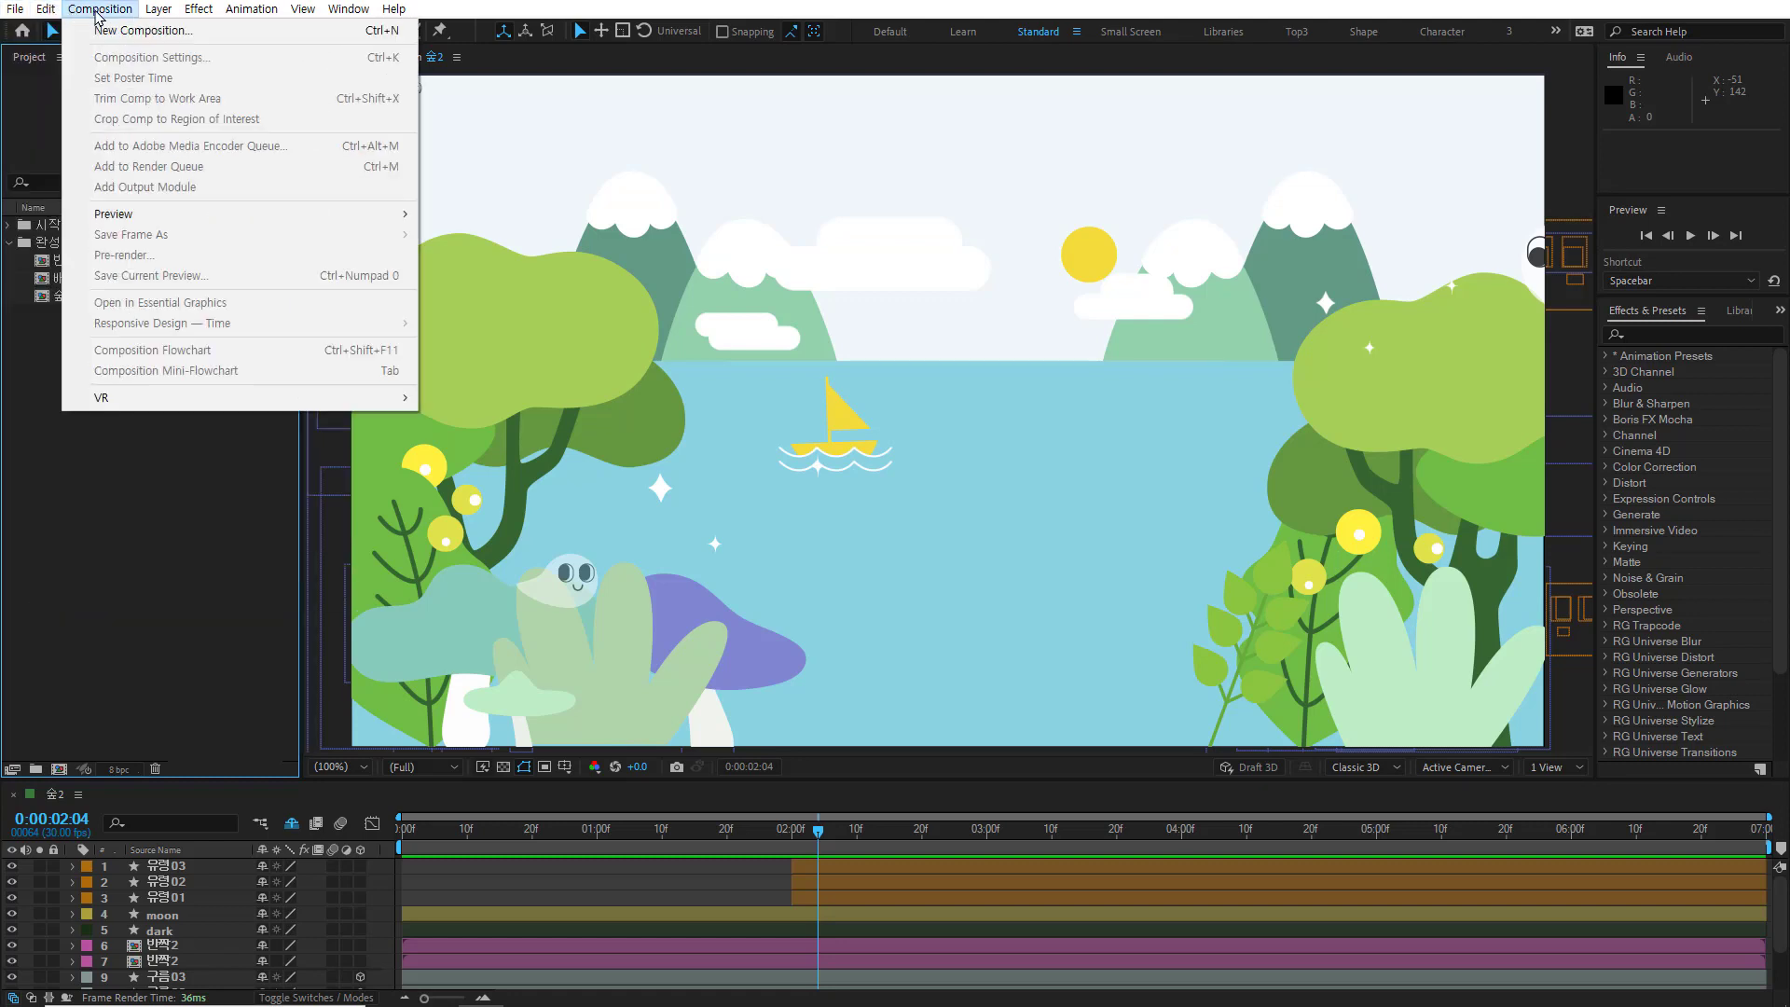
pyautogui.moveTo(203, 17)
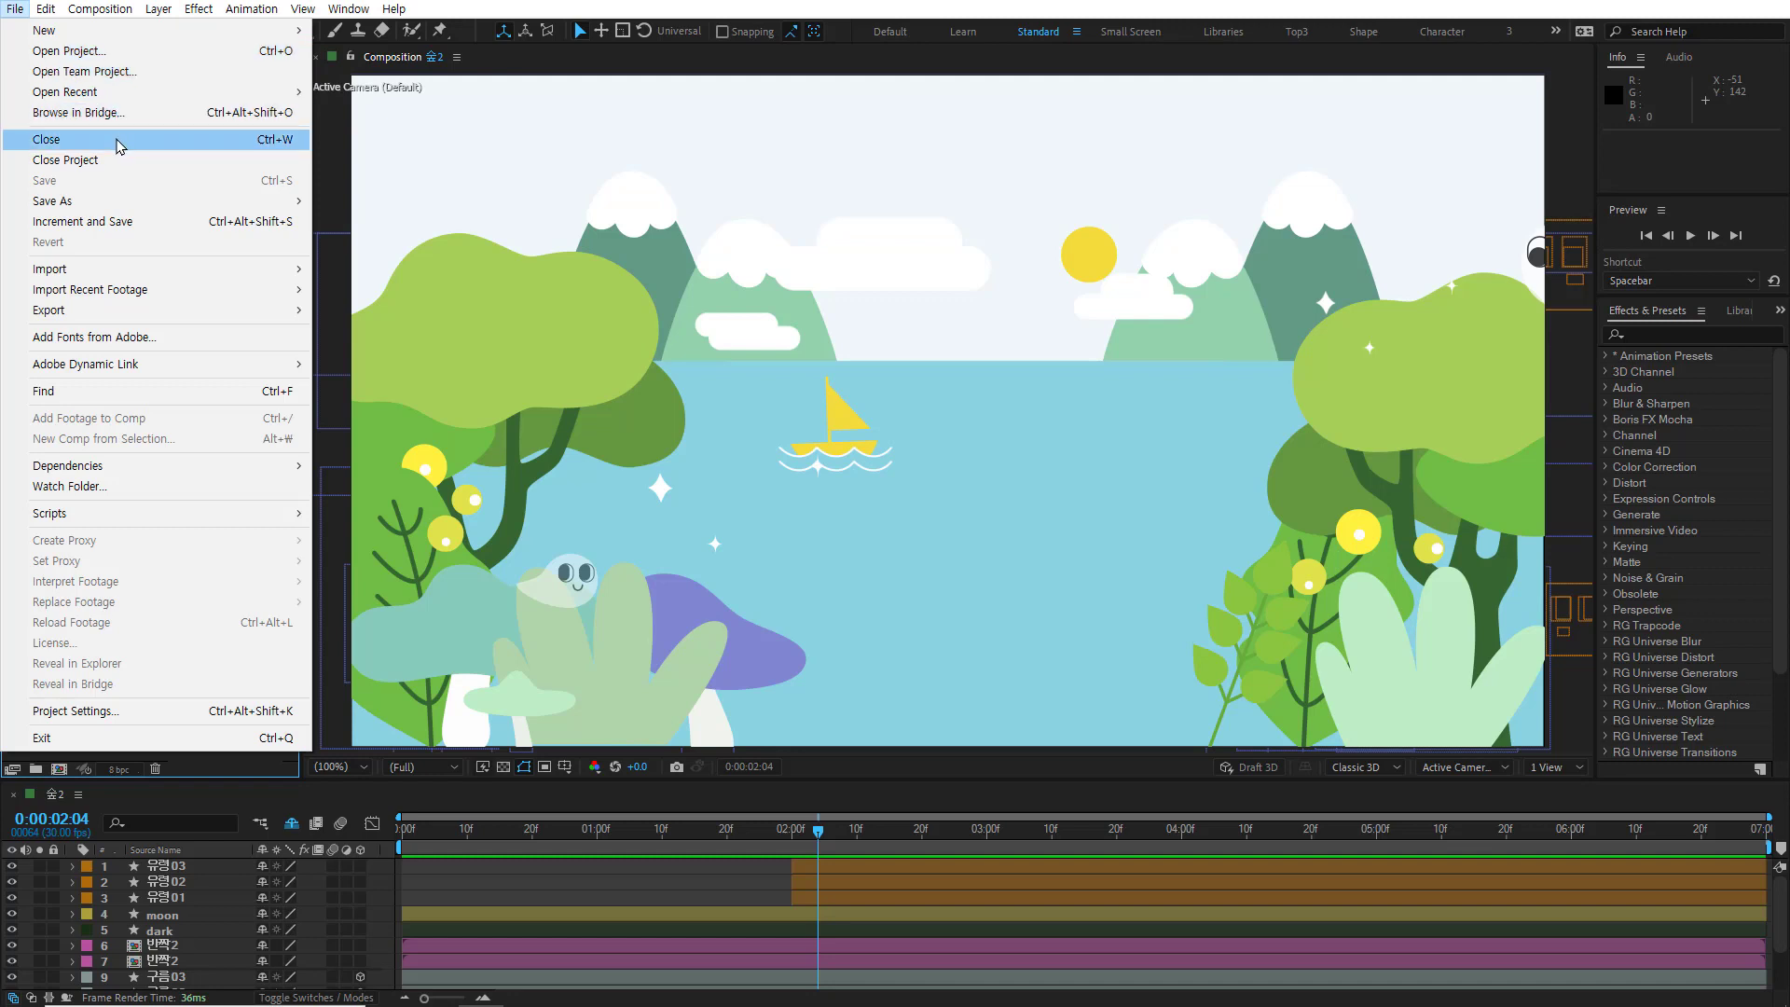
pyautogui.moveTo(303, 8)
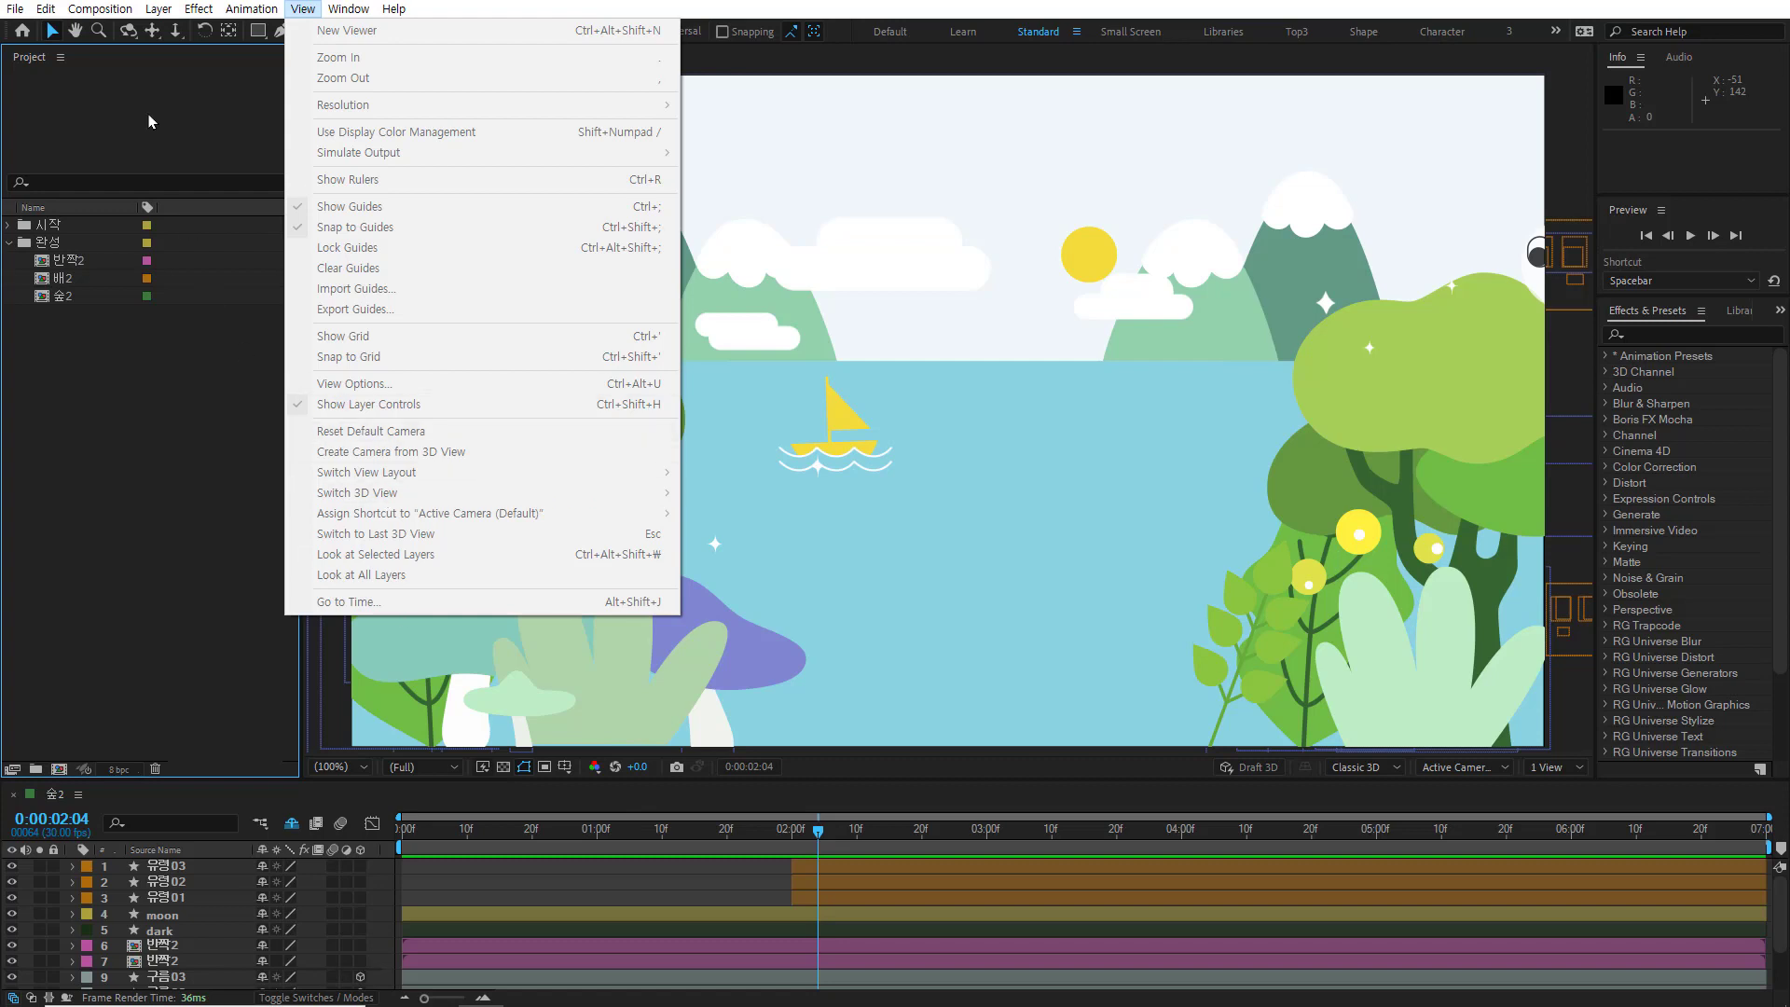
pyautogui.click(150, 9)
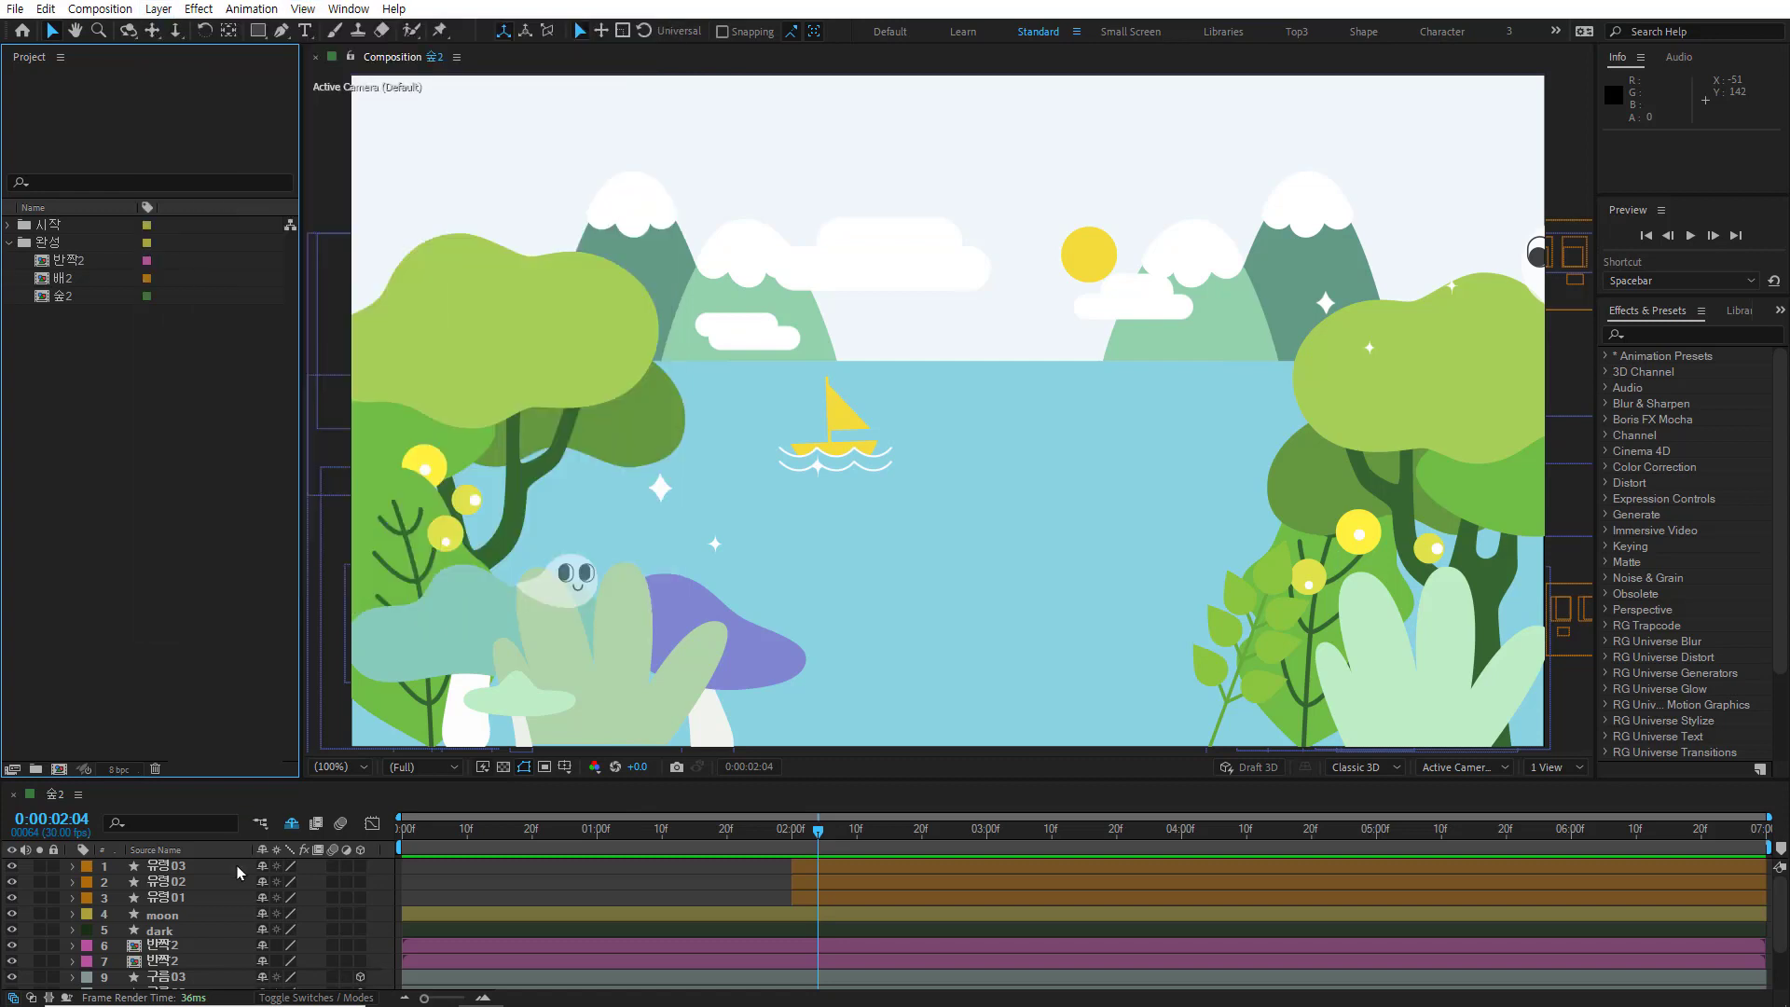
pyautogui.click(164, 11)
pyautogui.moveTo(174, 36)
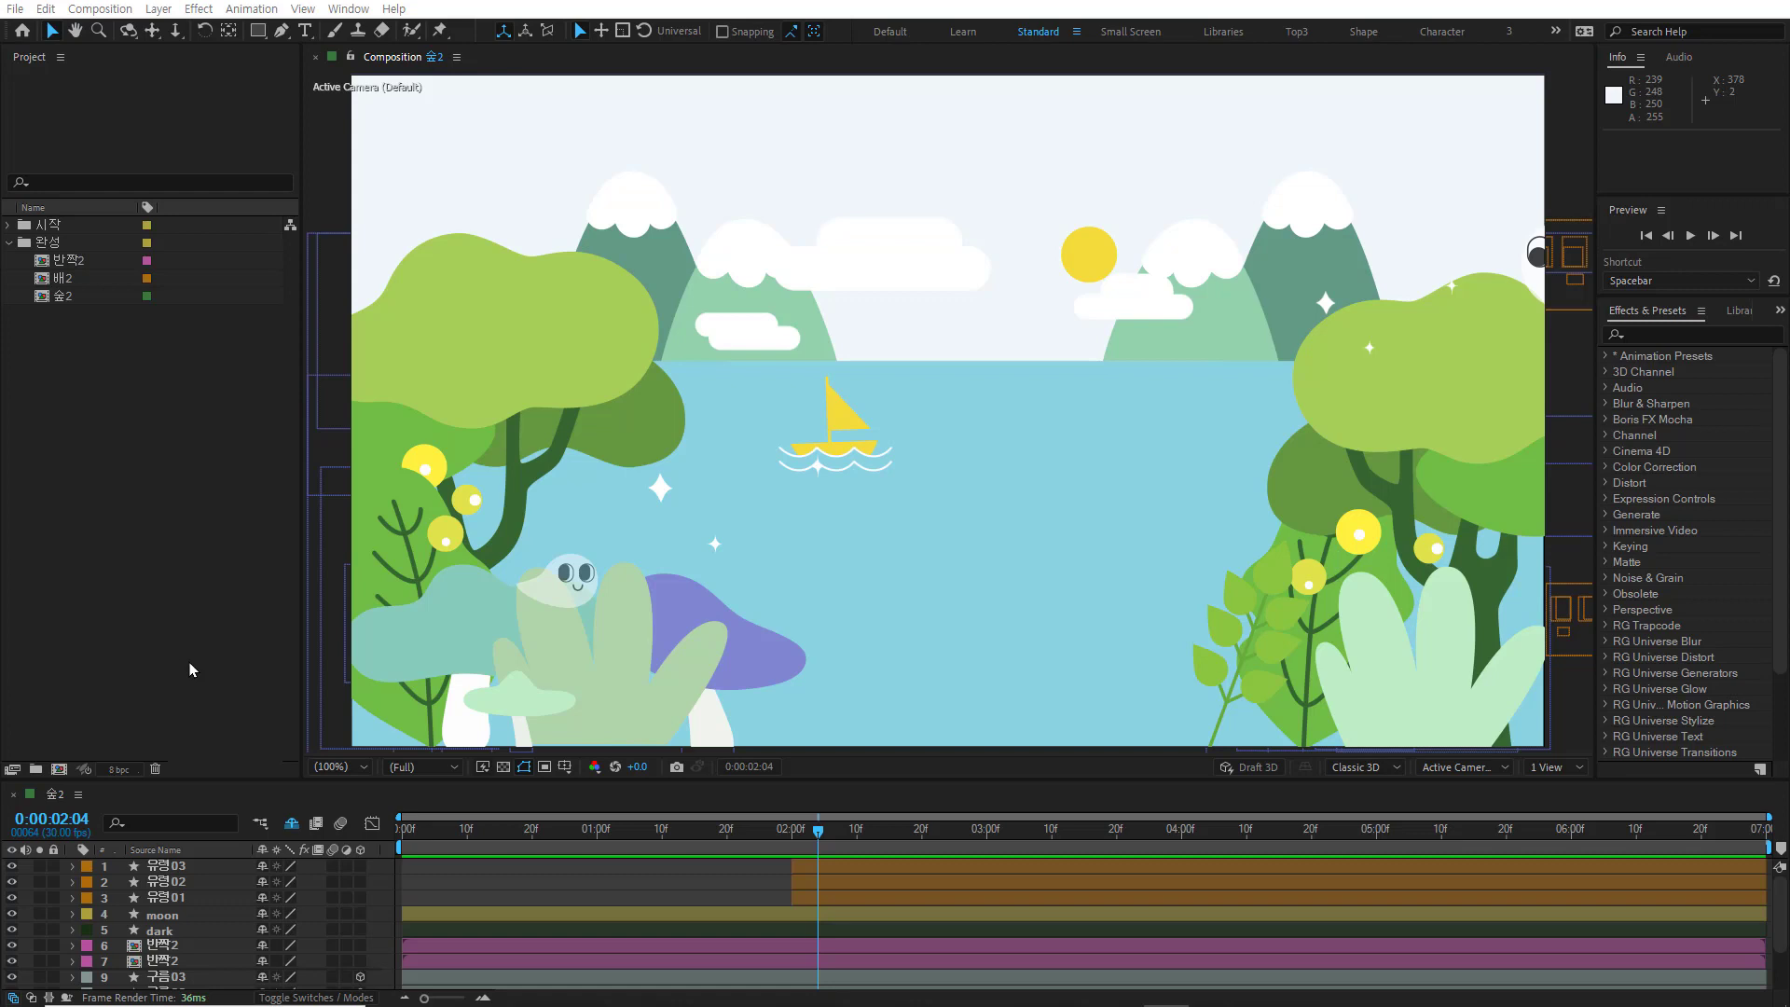
# Enlarge the timeline area to show more layers, and select and deselect all layers of the composition
pyautogui.click(258, 793)
pyautogui.moveTo(258, 791); pyautogui.dragTo(259, 741)
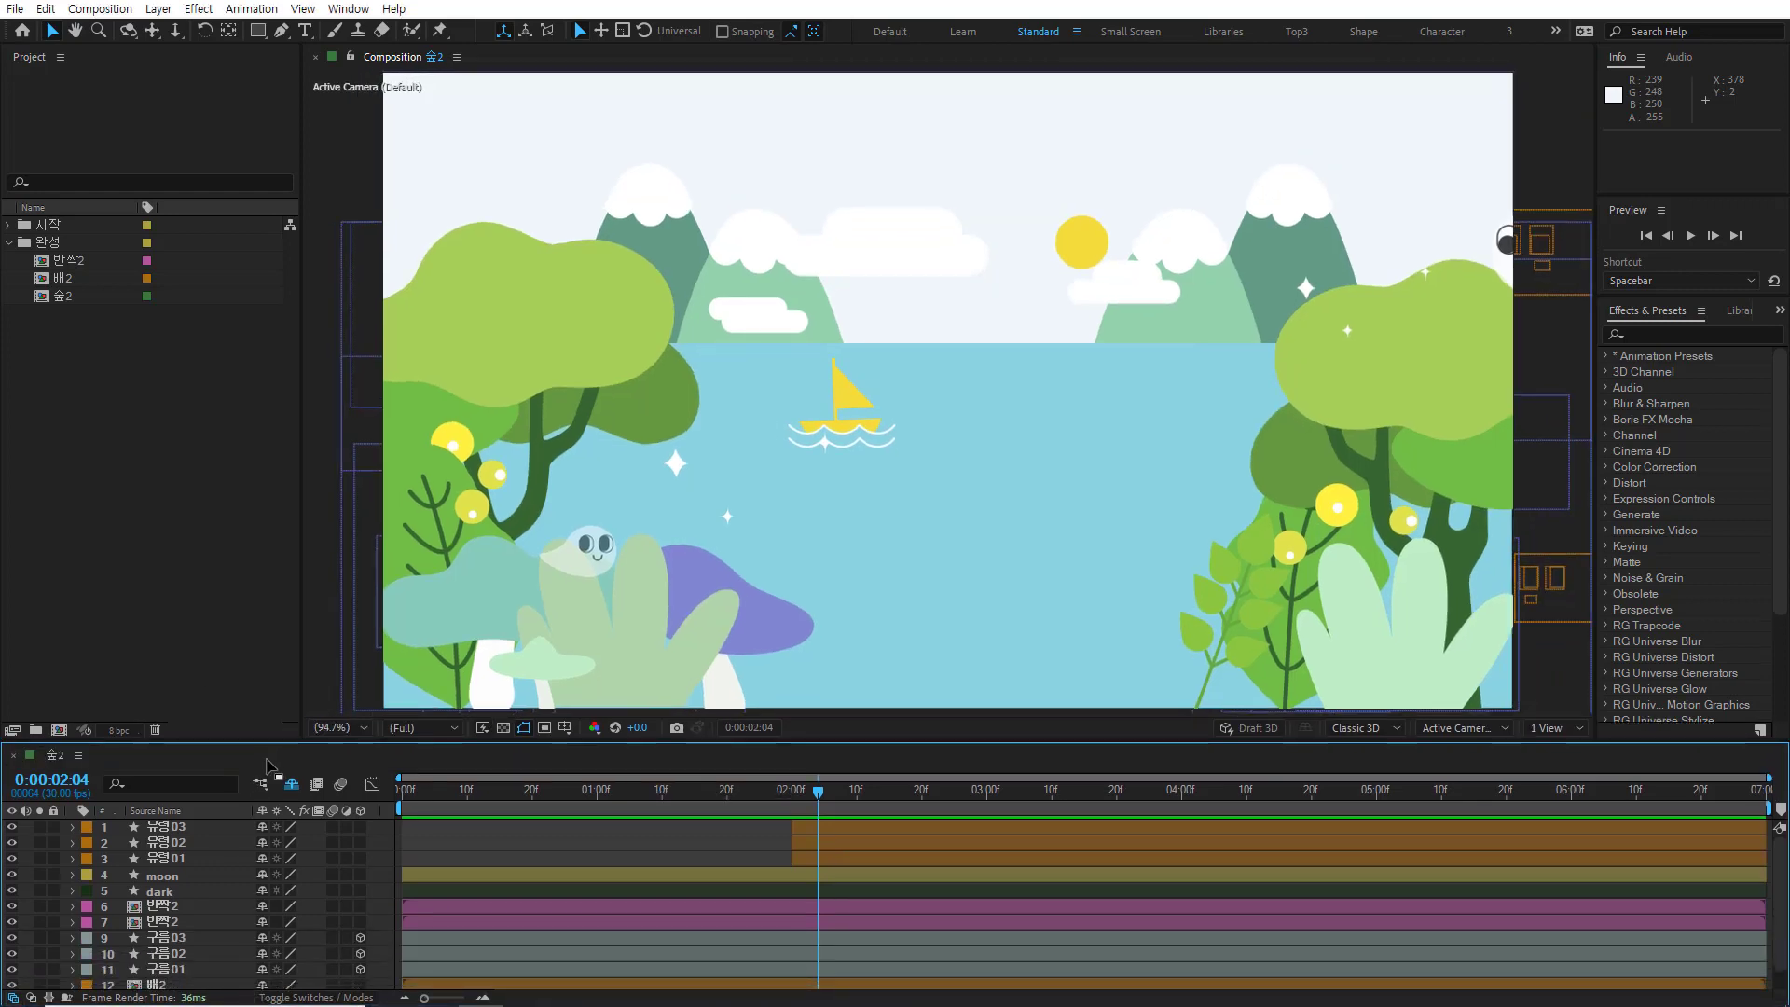
pyautogui.hotkey('ctrl', 'a')
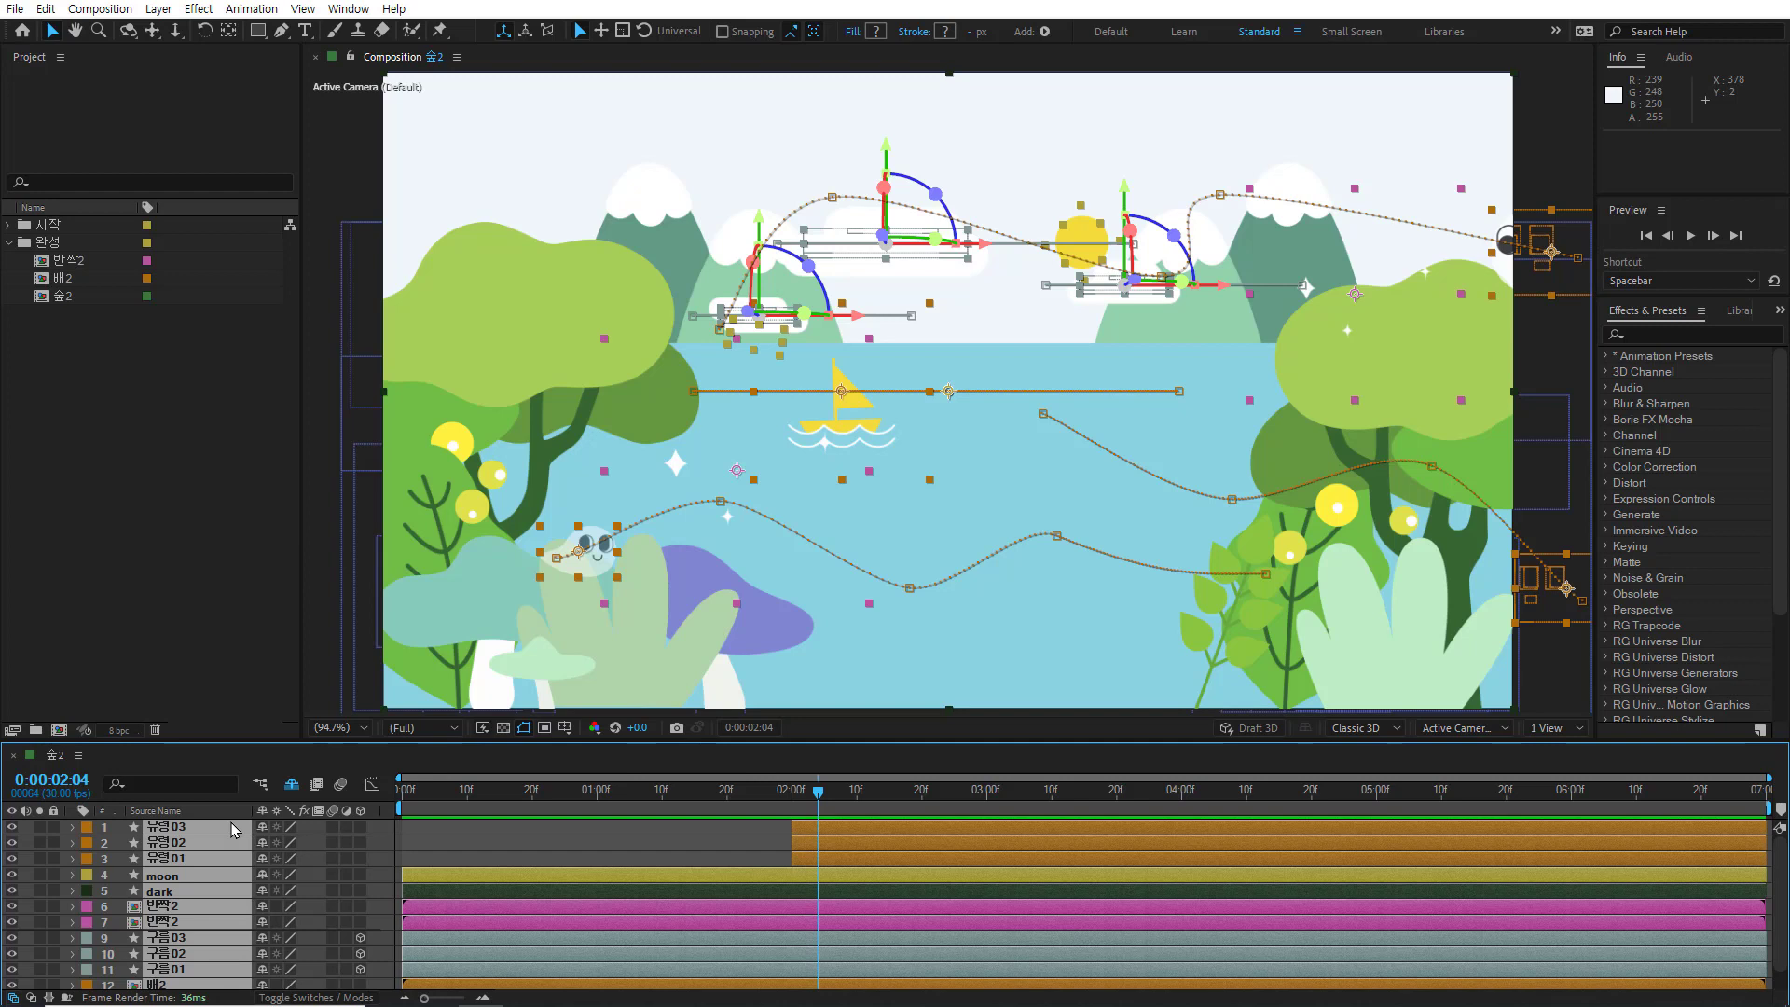
pyautogui.hotkey('ctrl', 'shift', 'a')
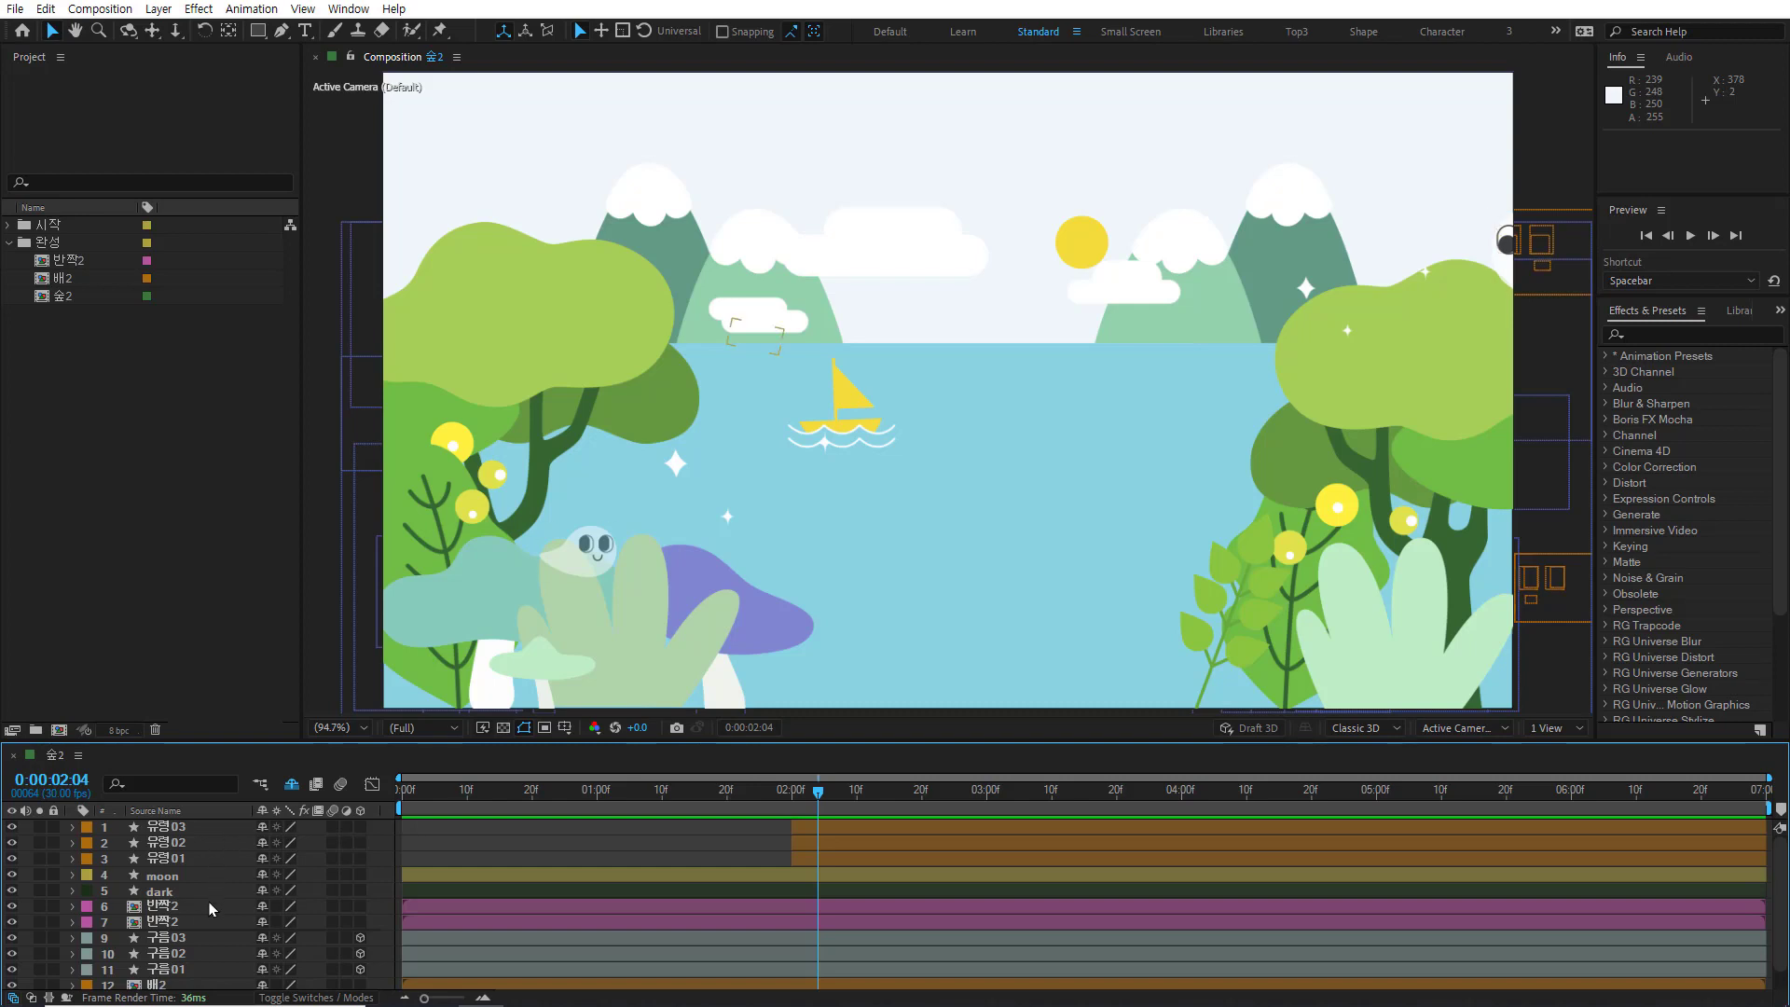
# Open the 구름03 layer's name for editing, and bring up the command list of the lower 반짝2 layer without applying anything
pyautogui.click(169, 942)
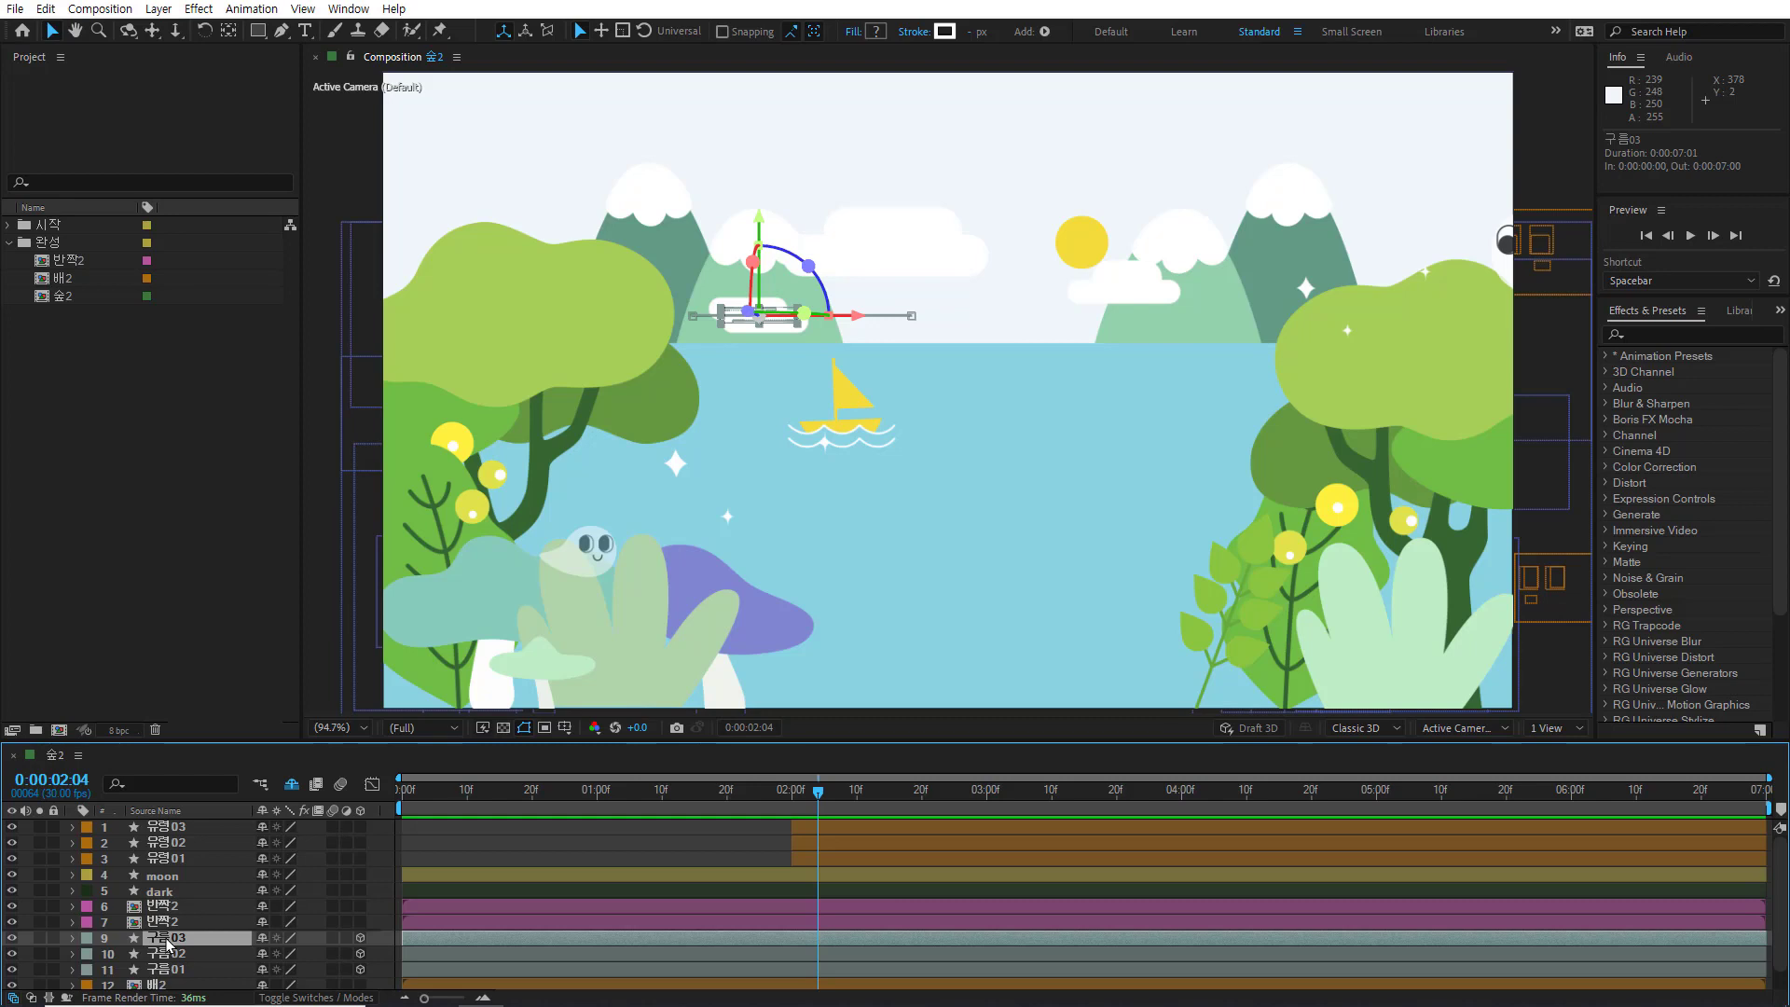
pyautogui.press('Return')
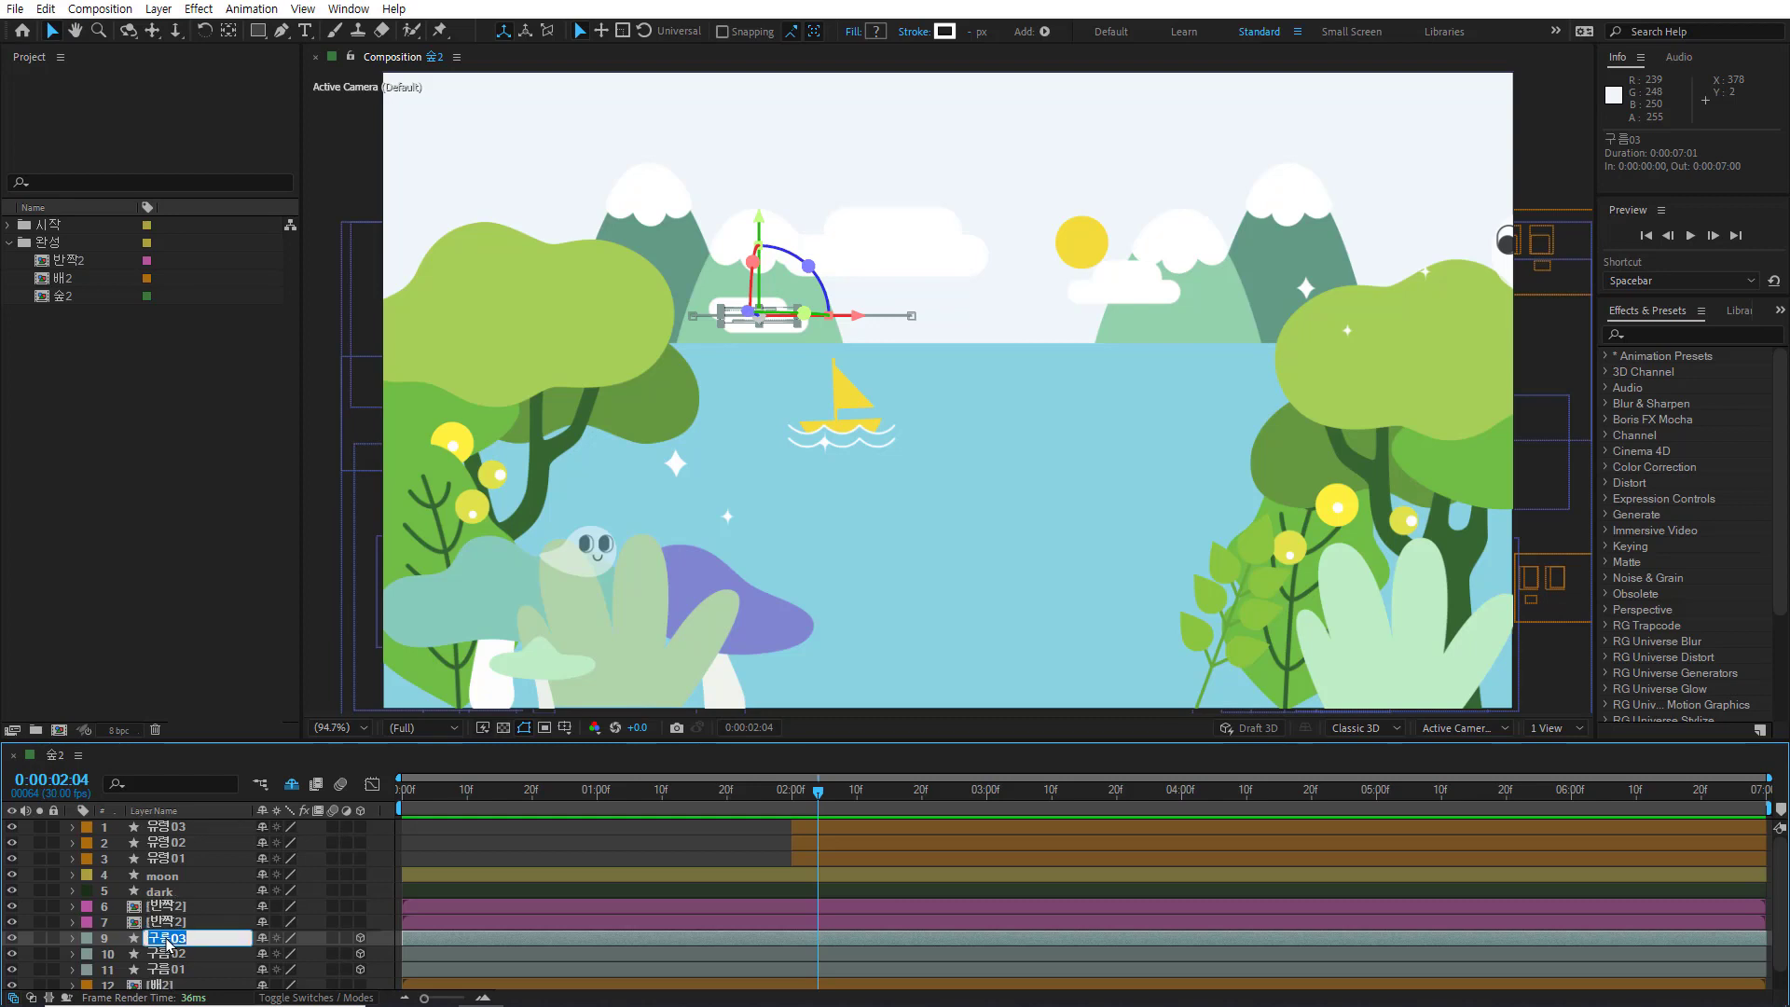
pyautogui.click(186, 925)
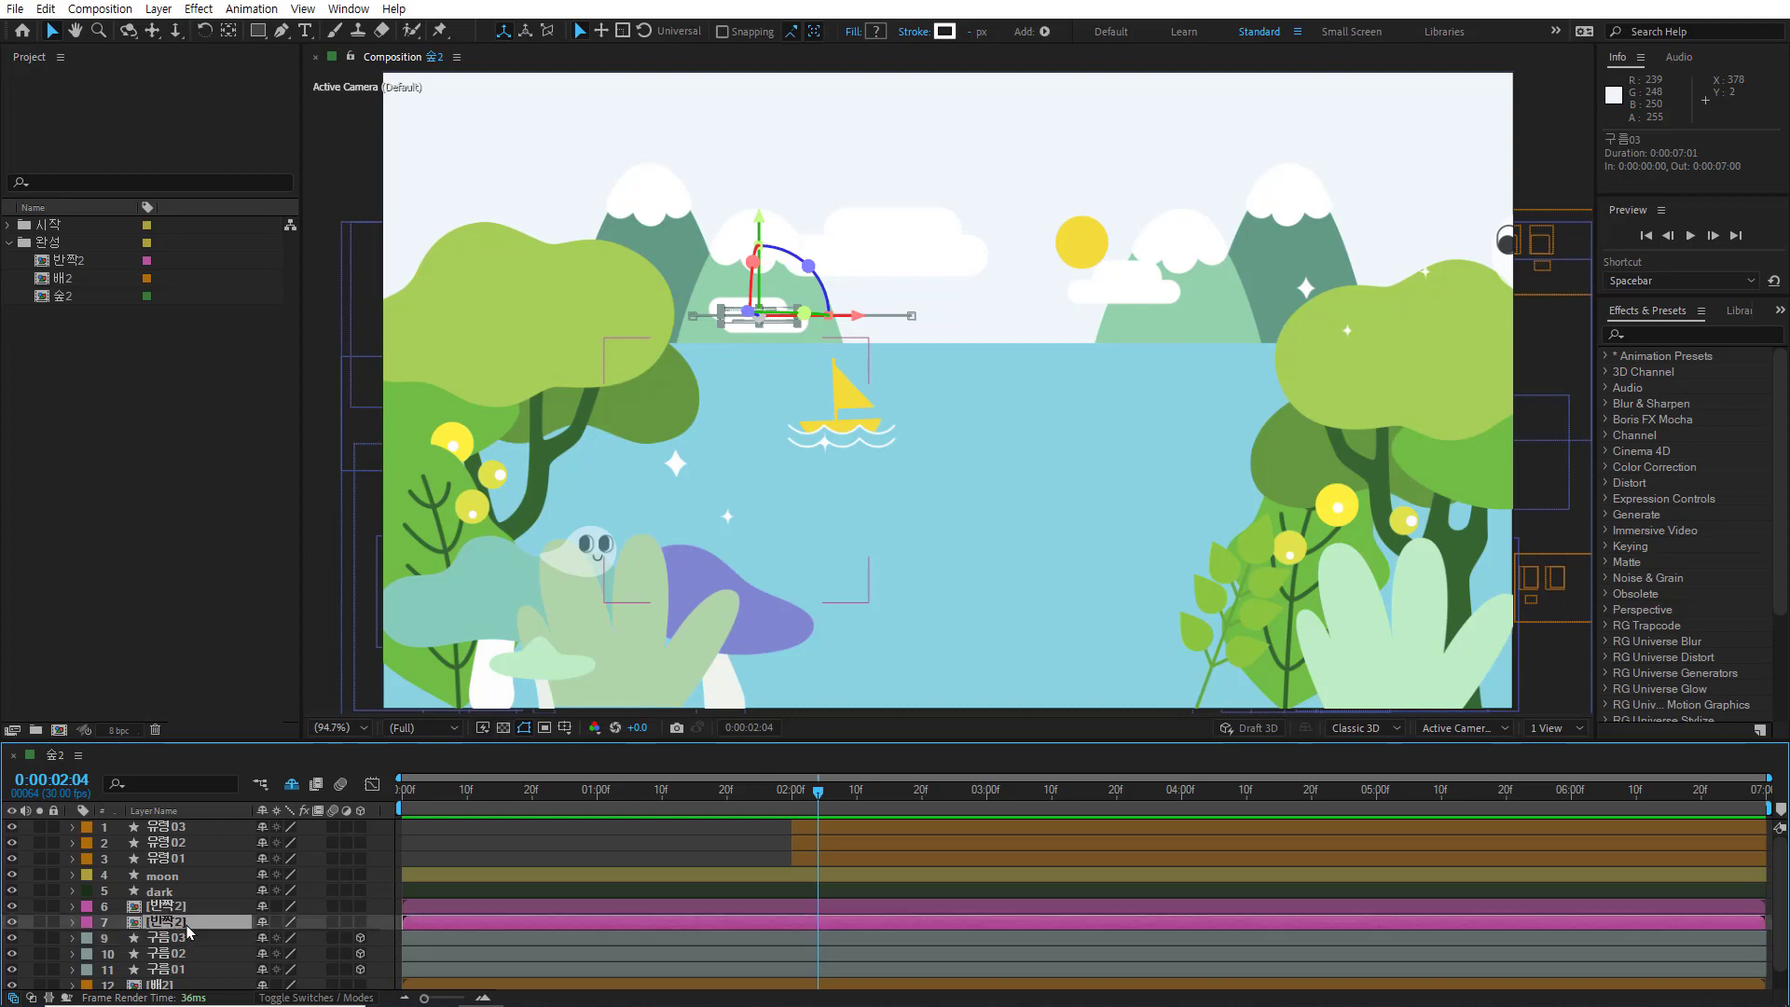
pyautogui.rightClick(187, 926)
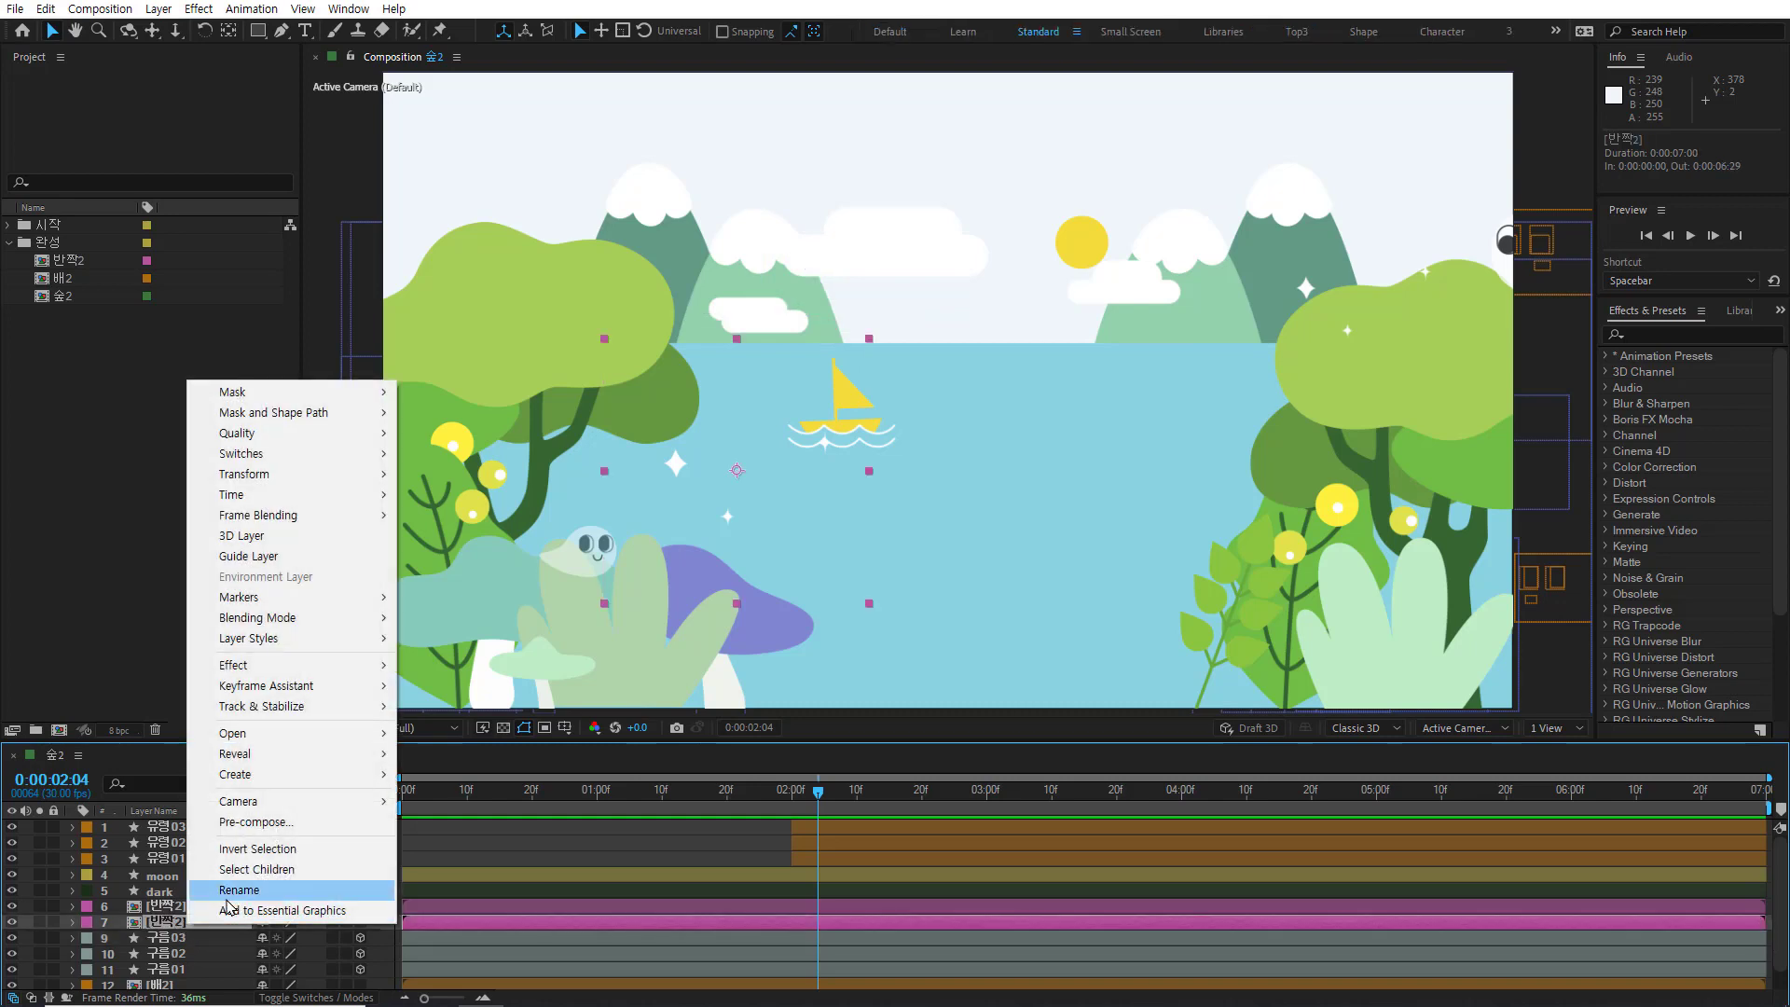
pyautogui.click(135, 928)
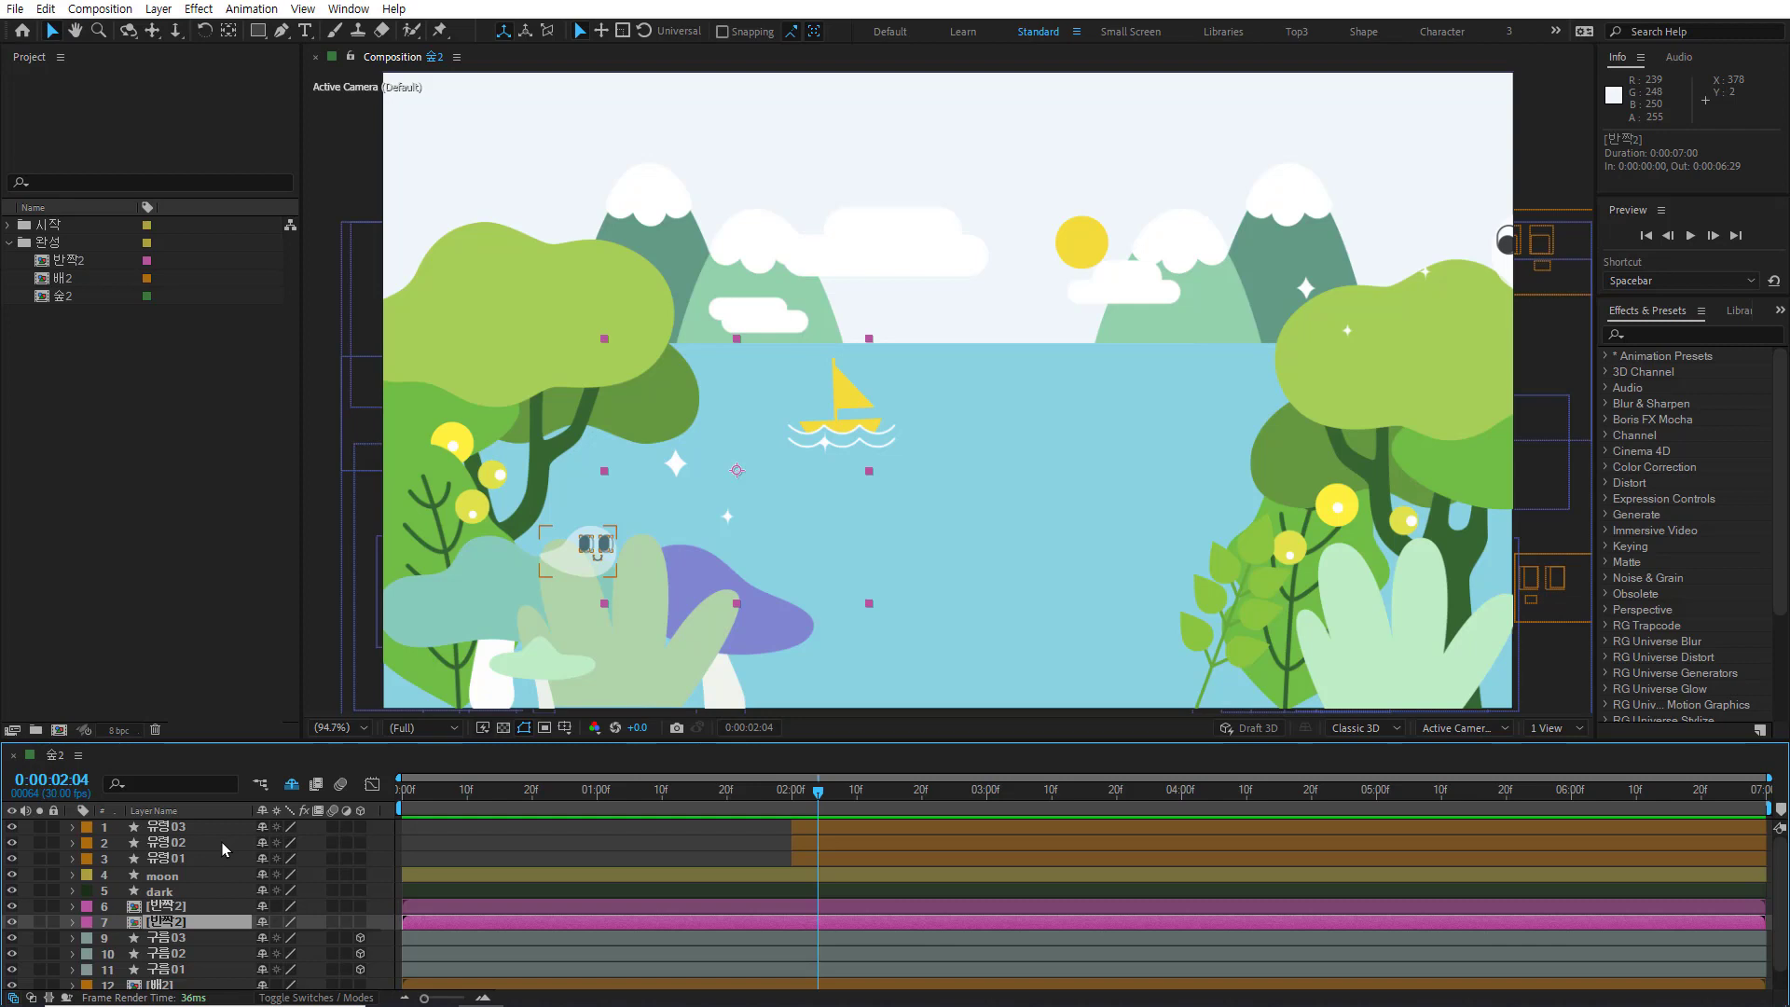
pyautogui.click(159, 561)
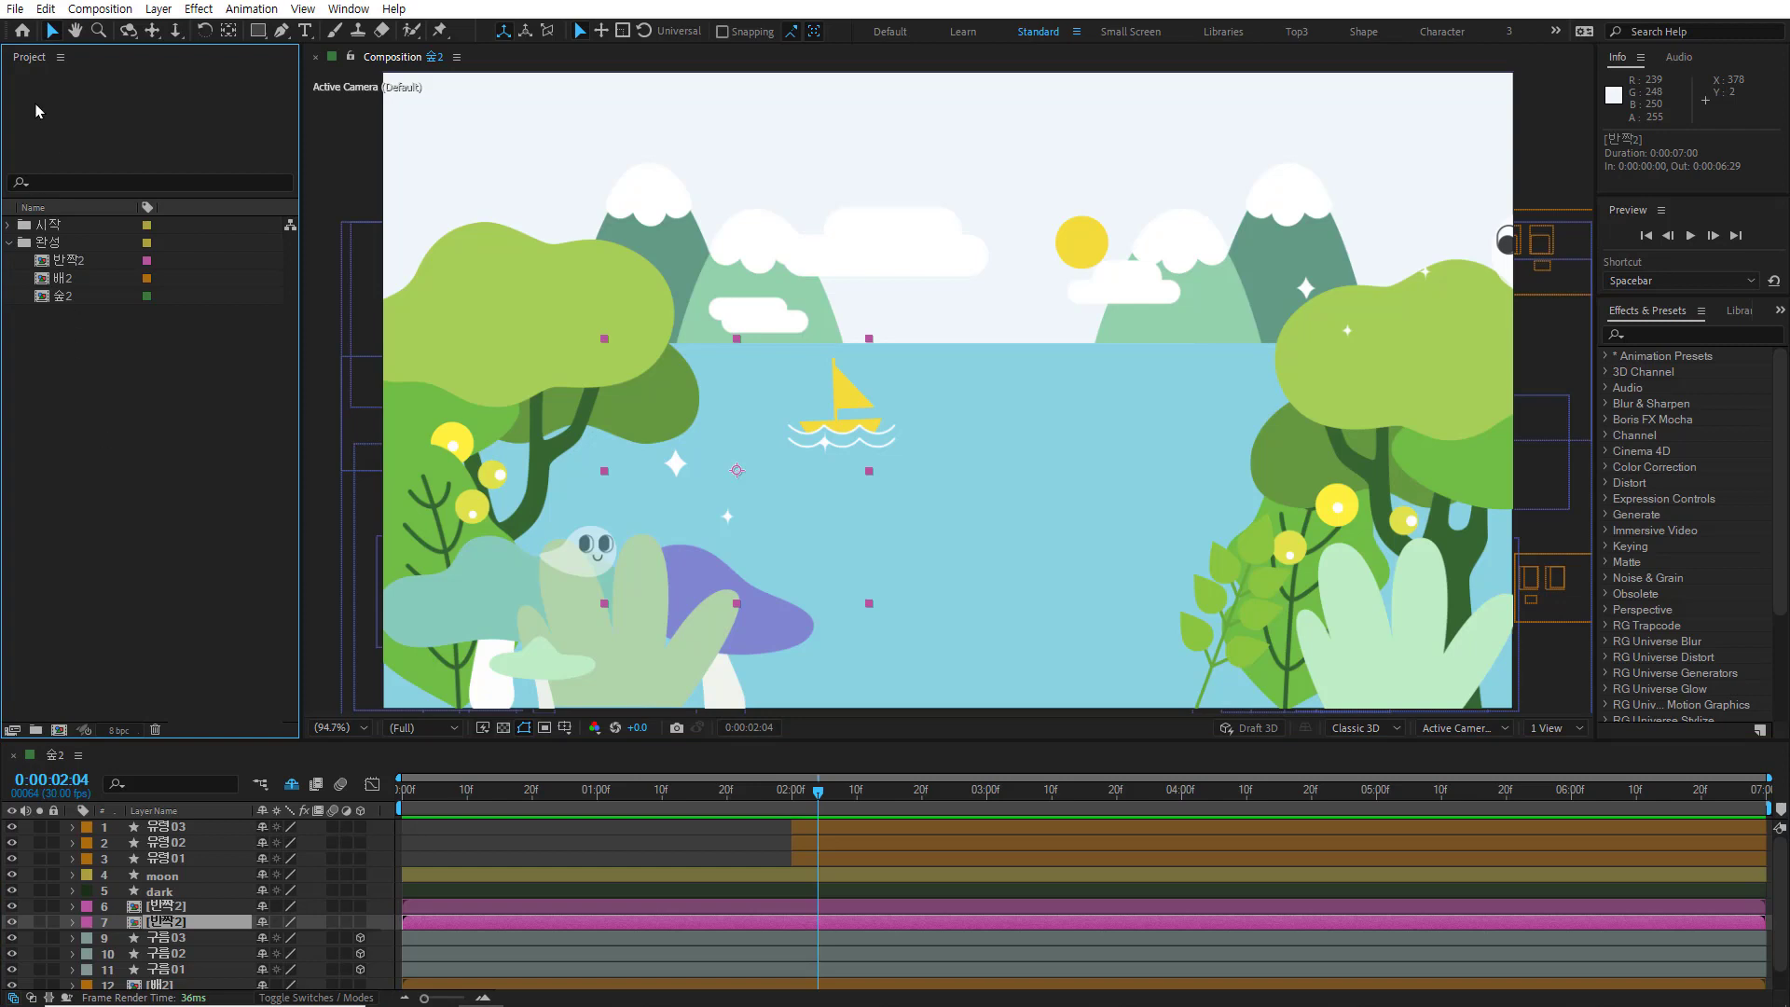
pyautogui.click(15, 9)
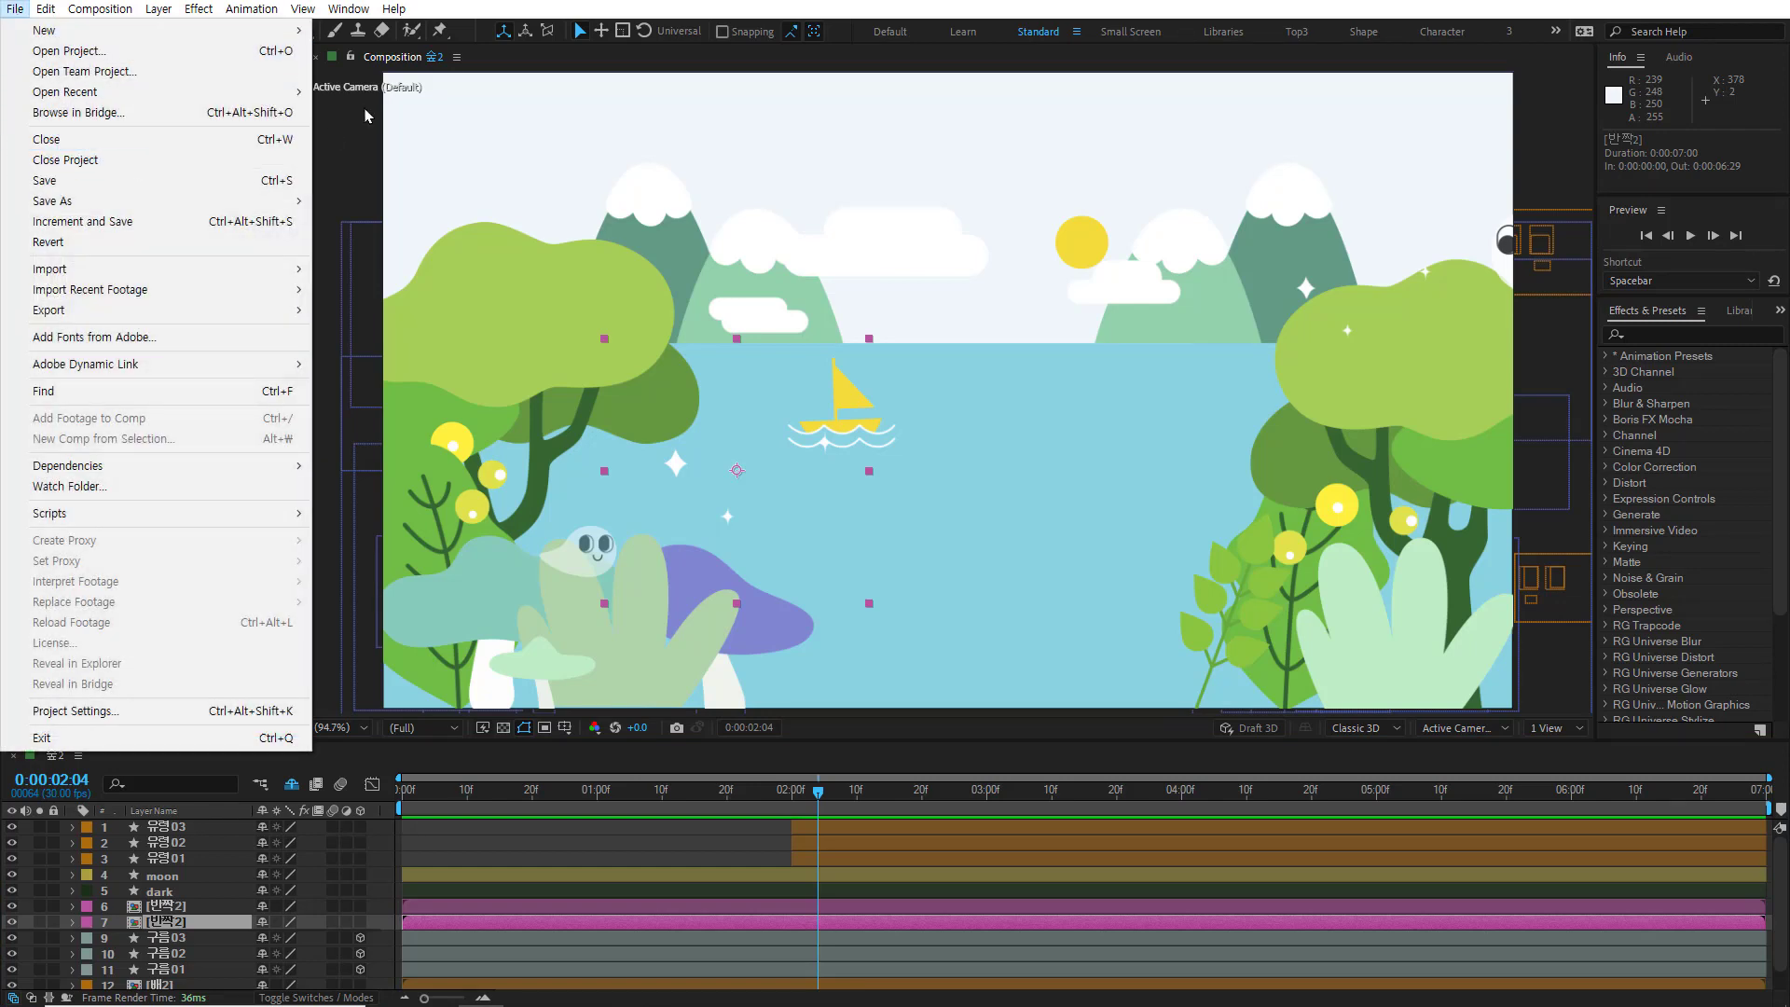
pyautogui.click(347, 161)
pyautogui.click(132, 444)
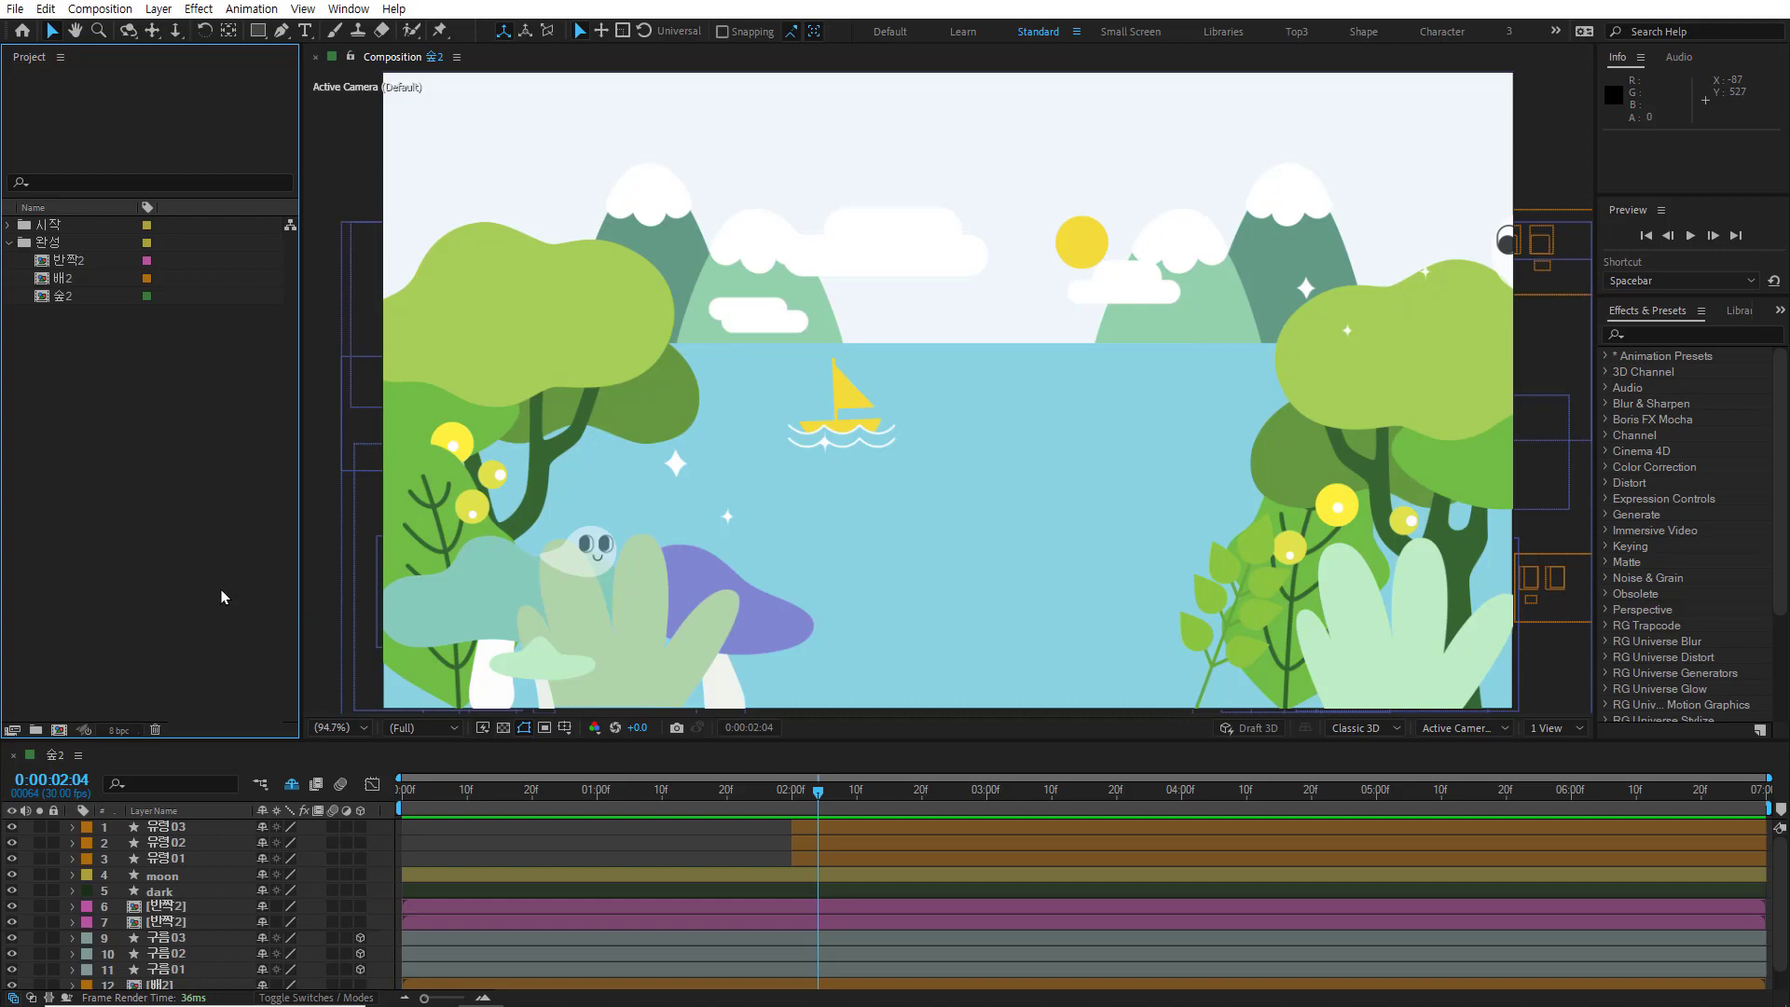
# Copy and paste the 유령03 layer, and delete the pasted copy
pyautogui.click(209, 836)
pyautogui.hotkey('ctrl', 'c')
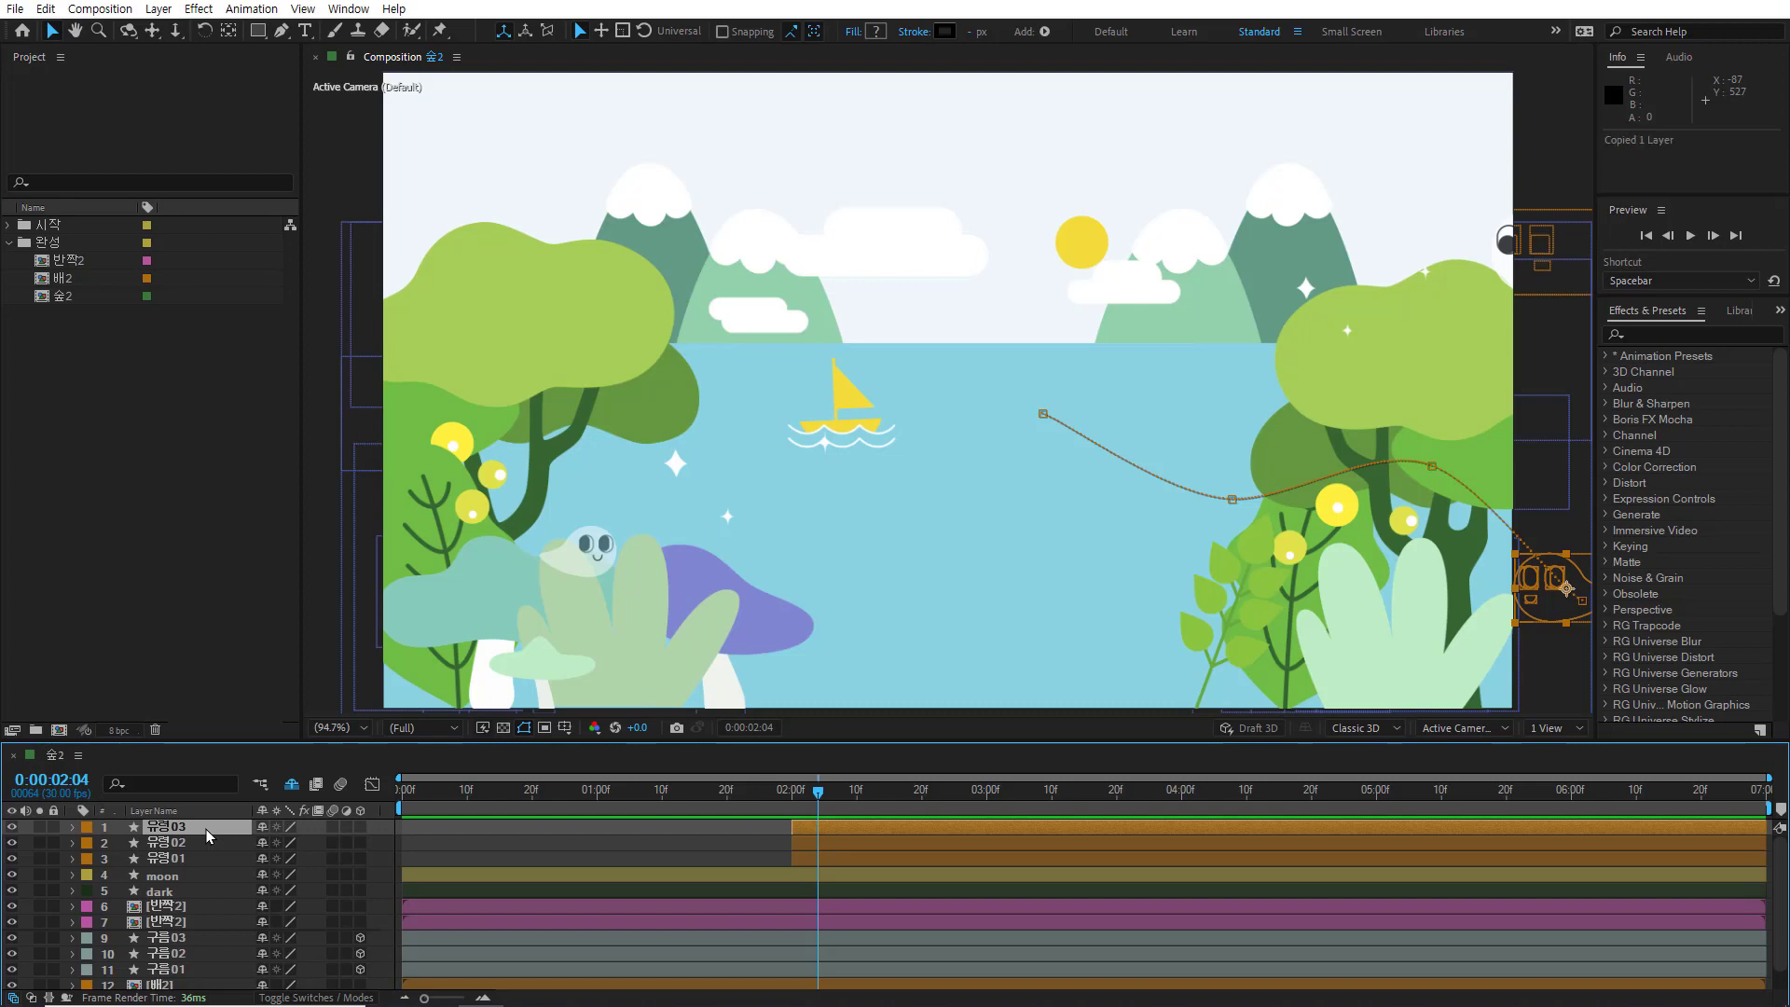
pyautogui.hotkey('ctrl', 'v')
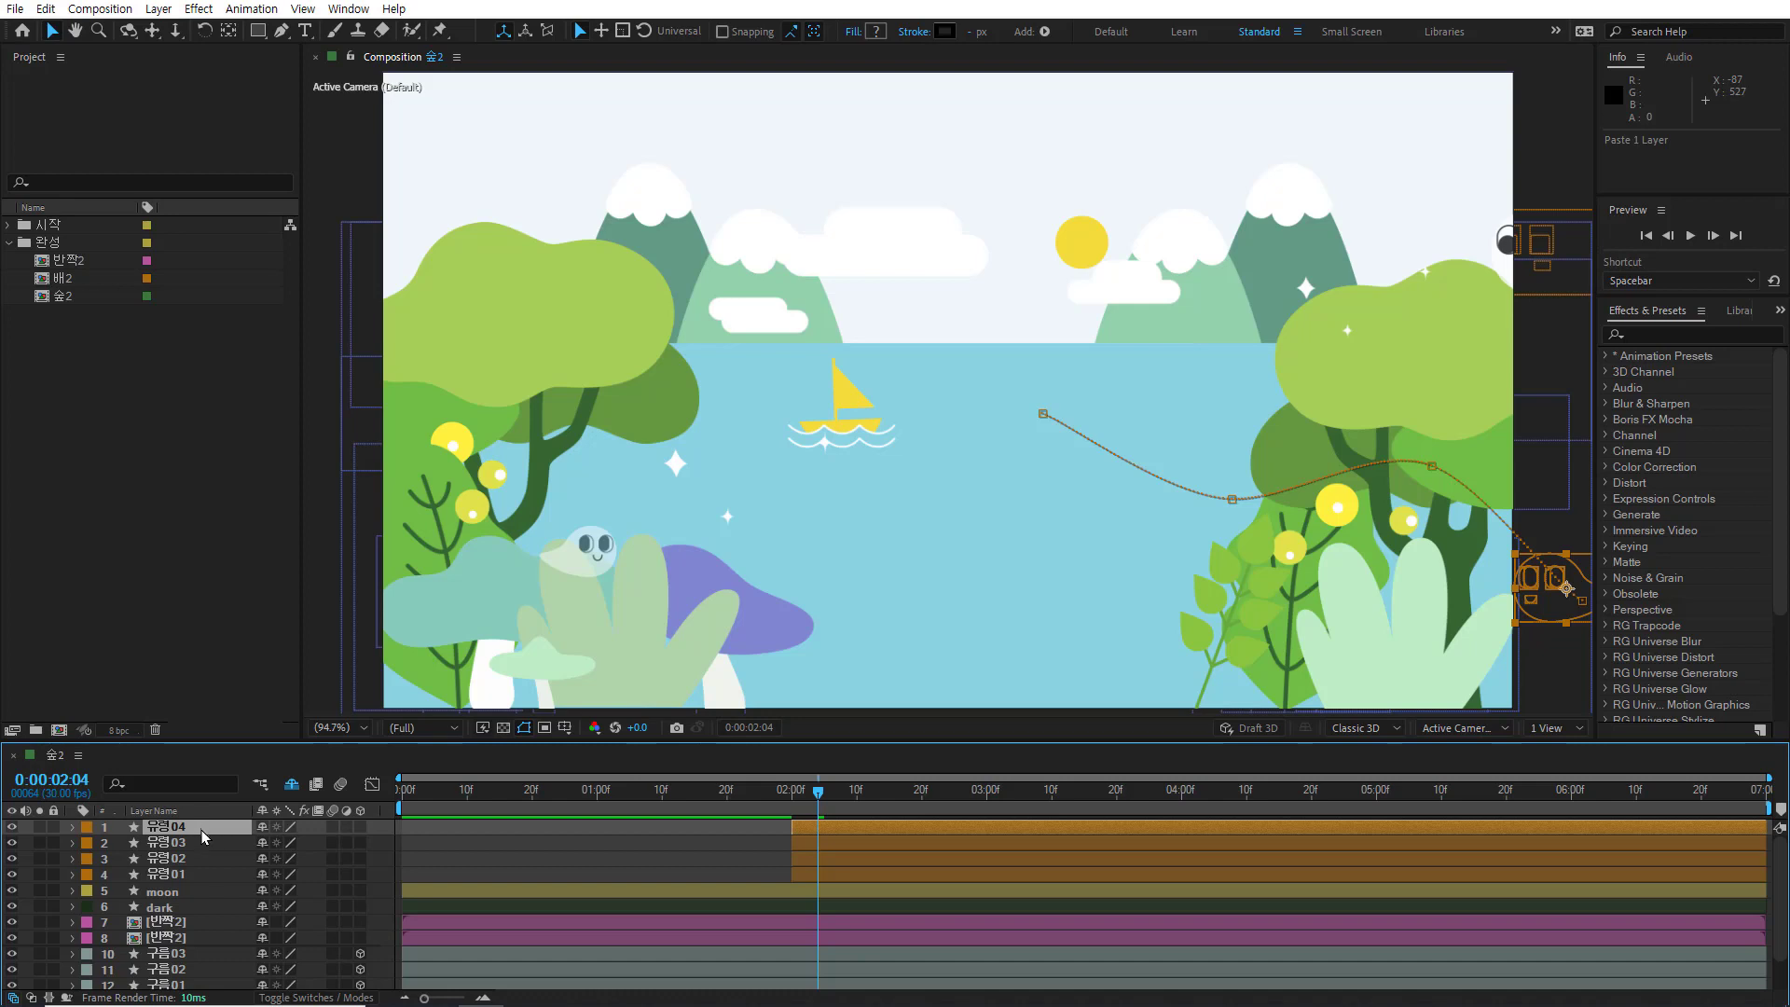
pyautogui.press('Delete')
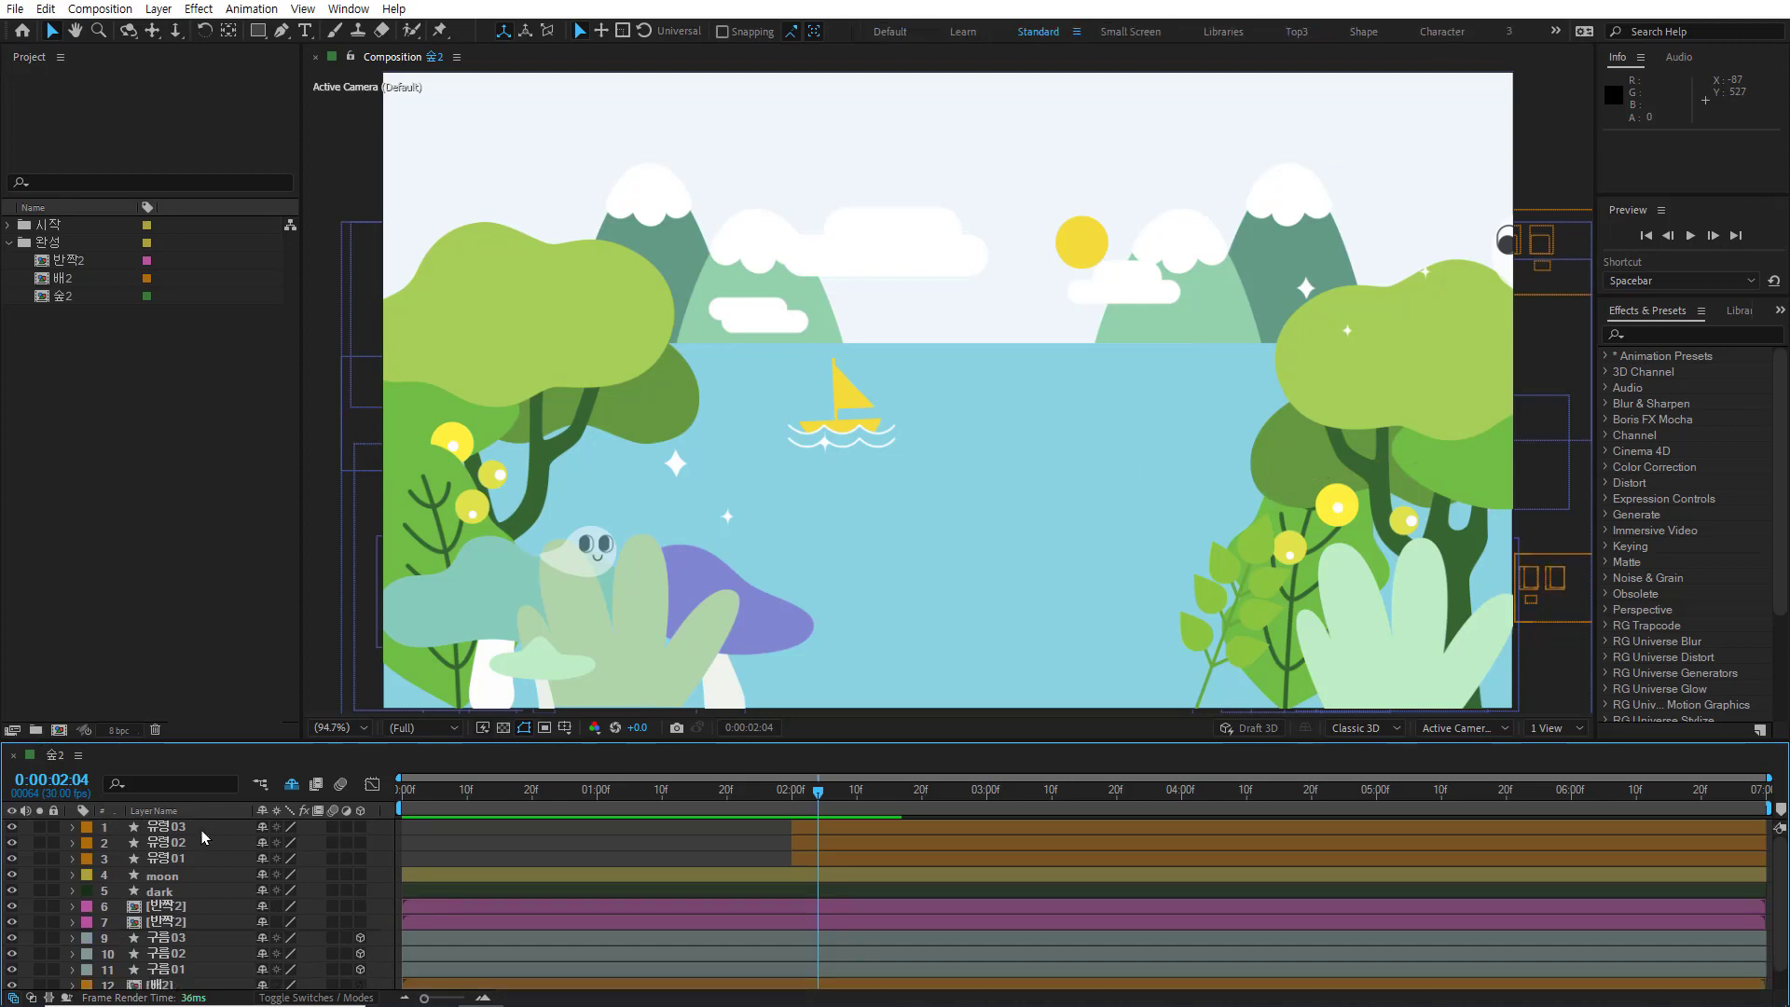
# Duplicate the 유령03 layer directly and delete the duplicate
pyautogui.click(206, 829)
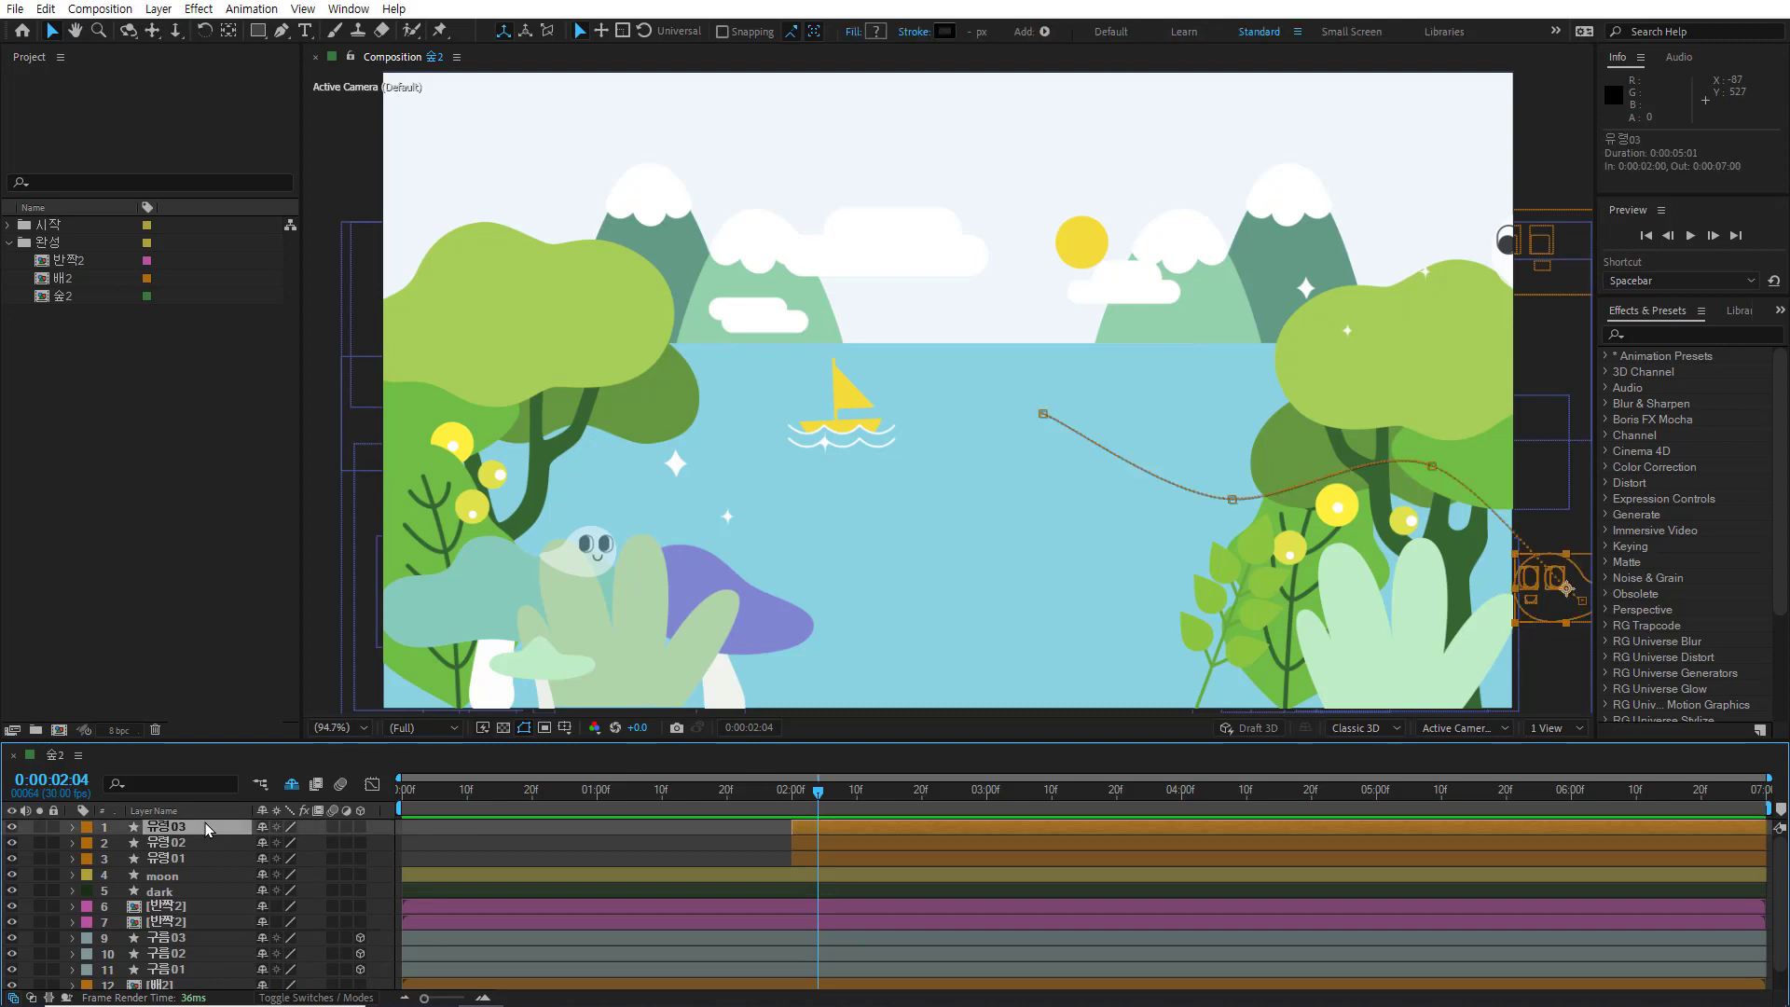
pyautogui.hotkey('ctrl', 'd')
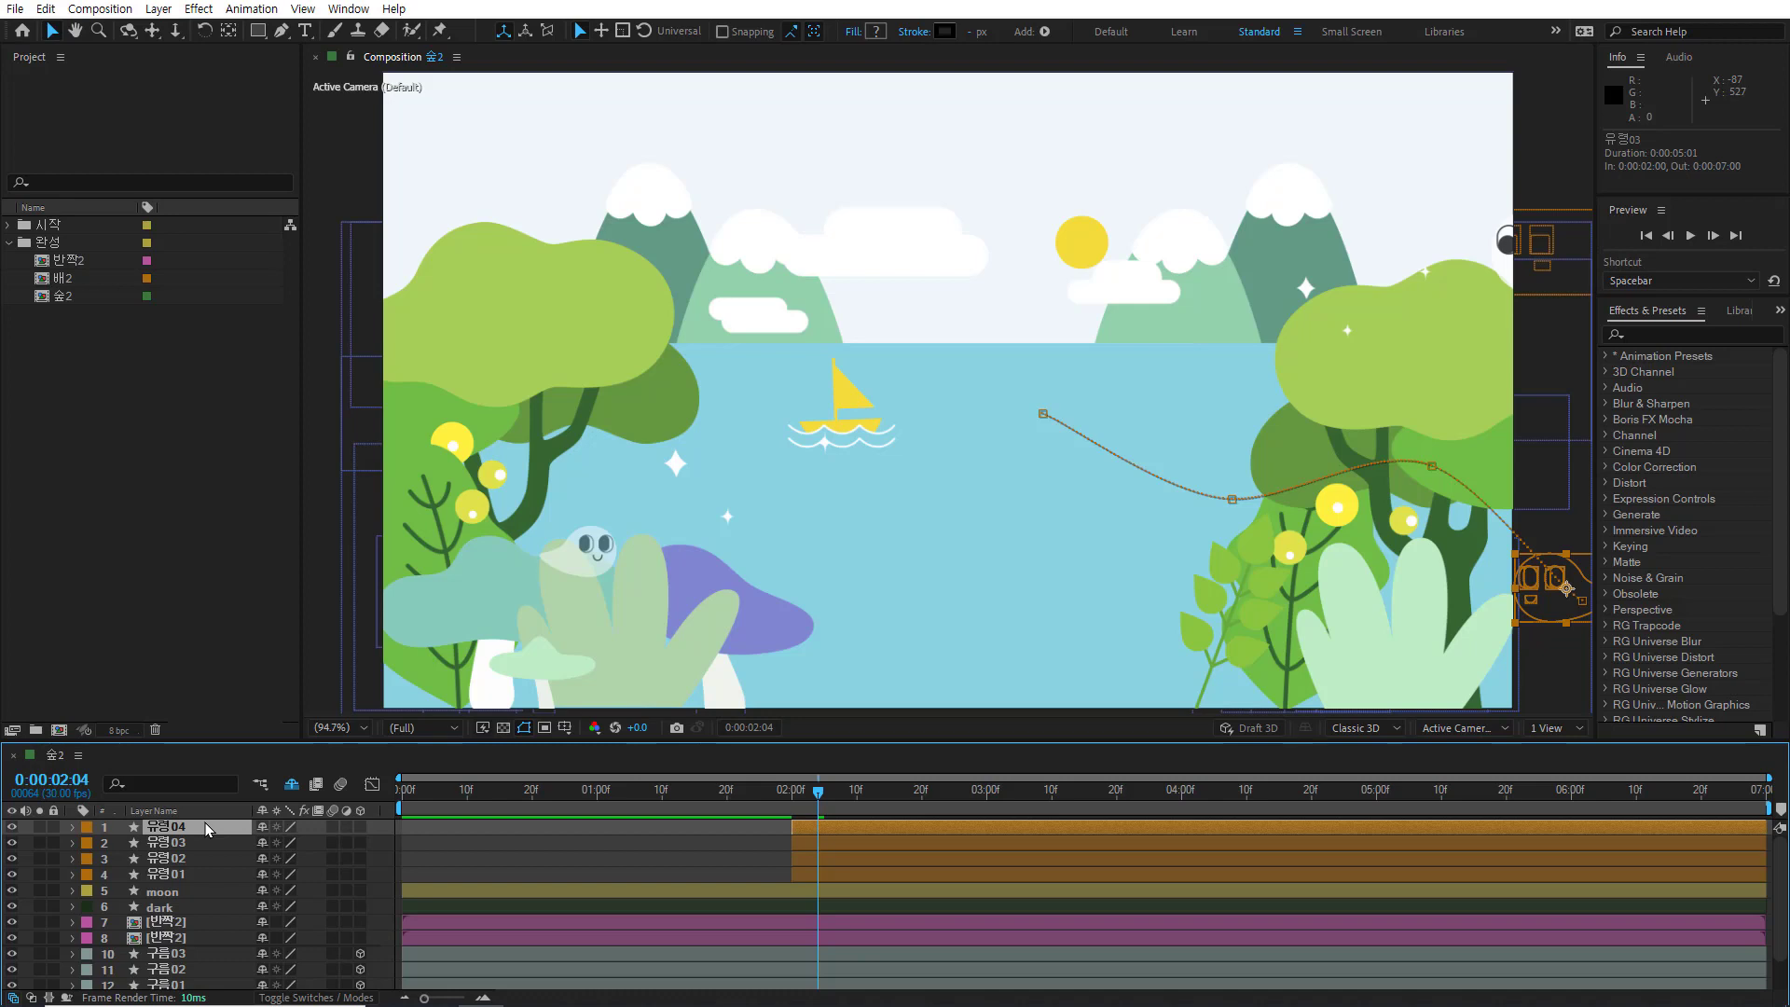
pyautogui.press('Delete')
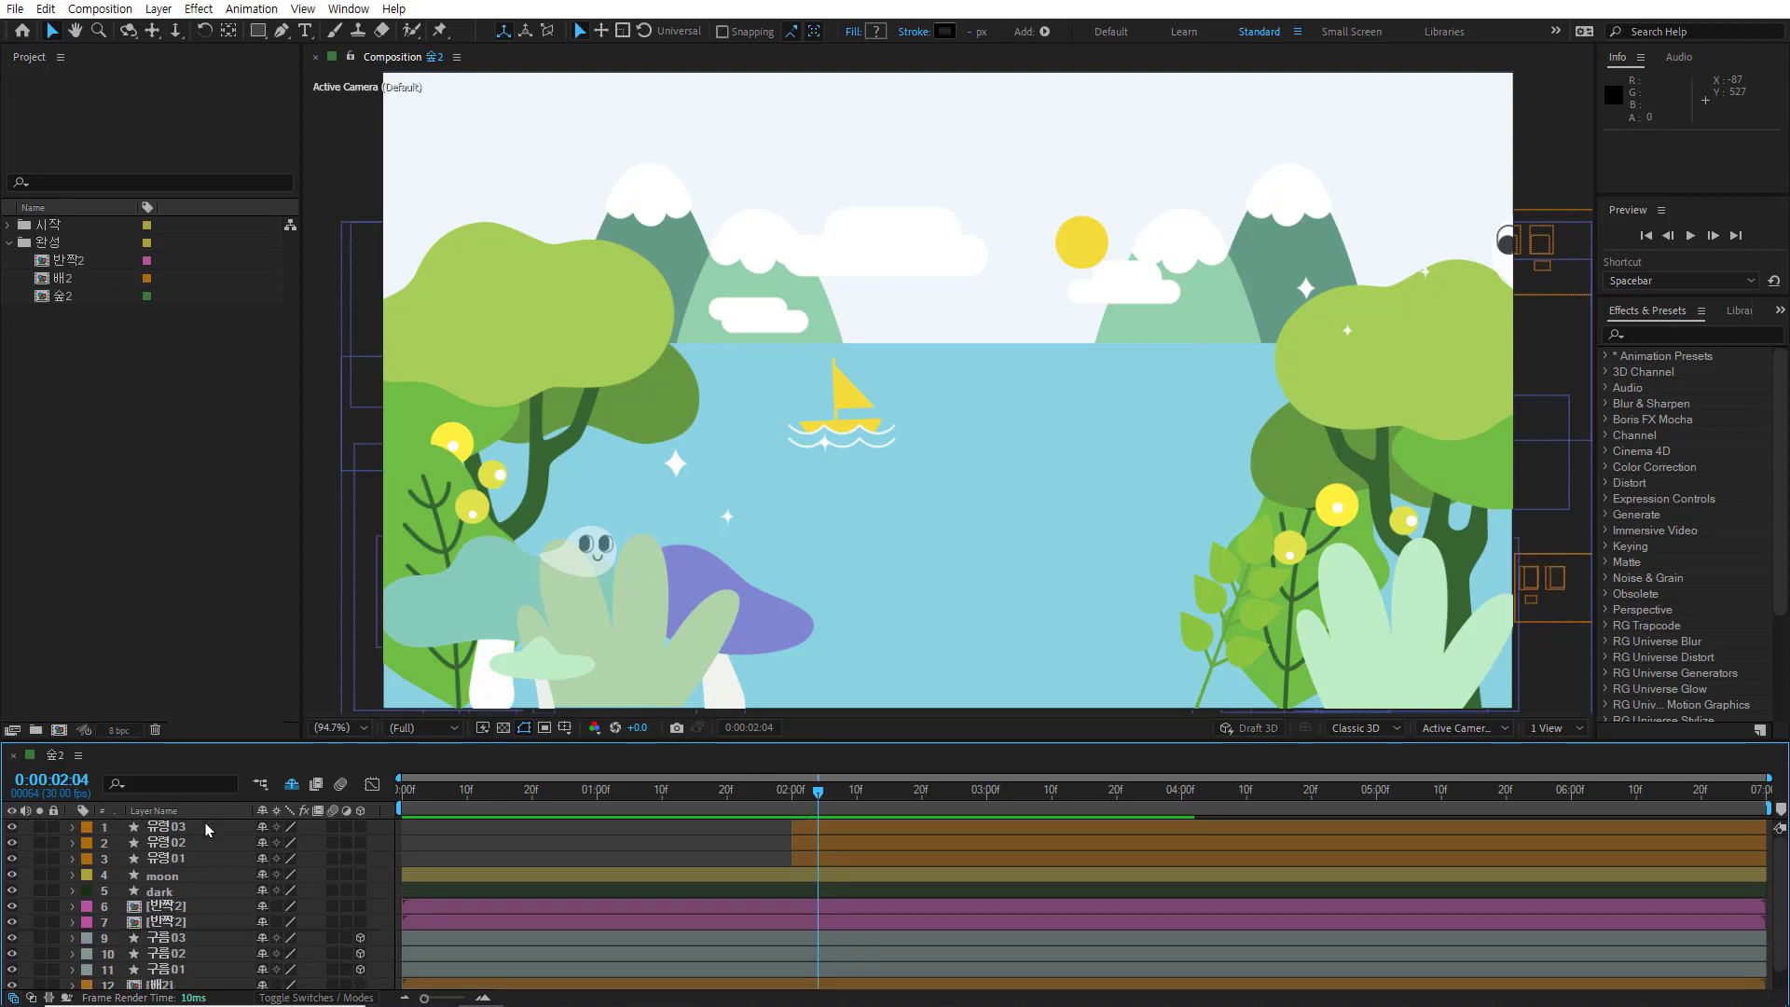
# Copy the 유령01 layer, paste it directly above the original, and delete the pasted copy
pyautogui.click(207, 829)
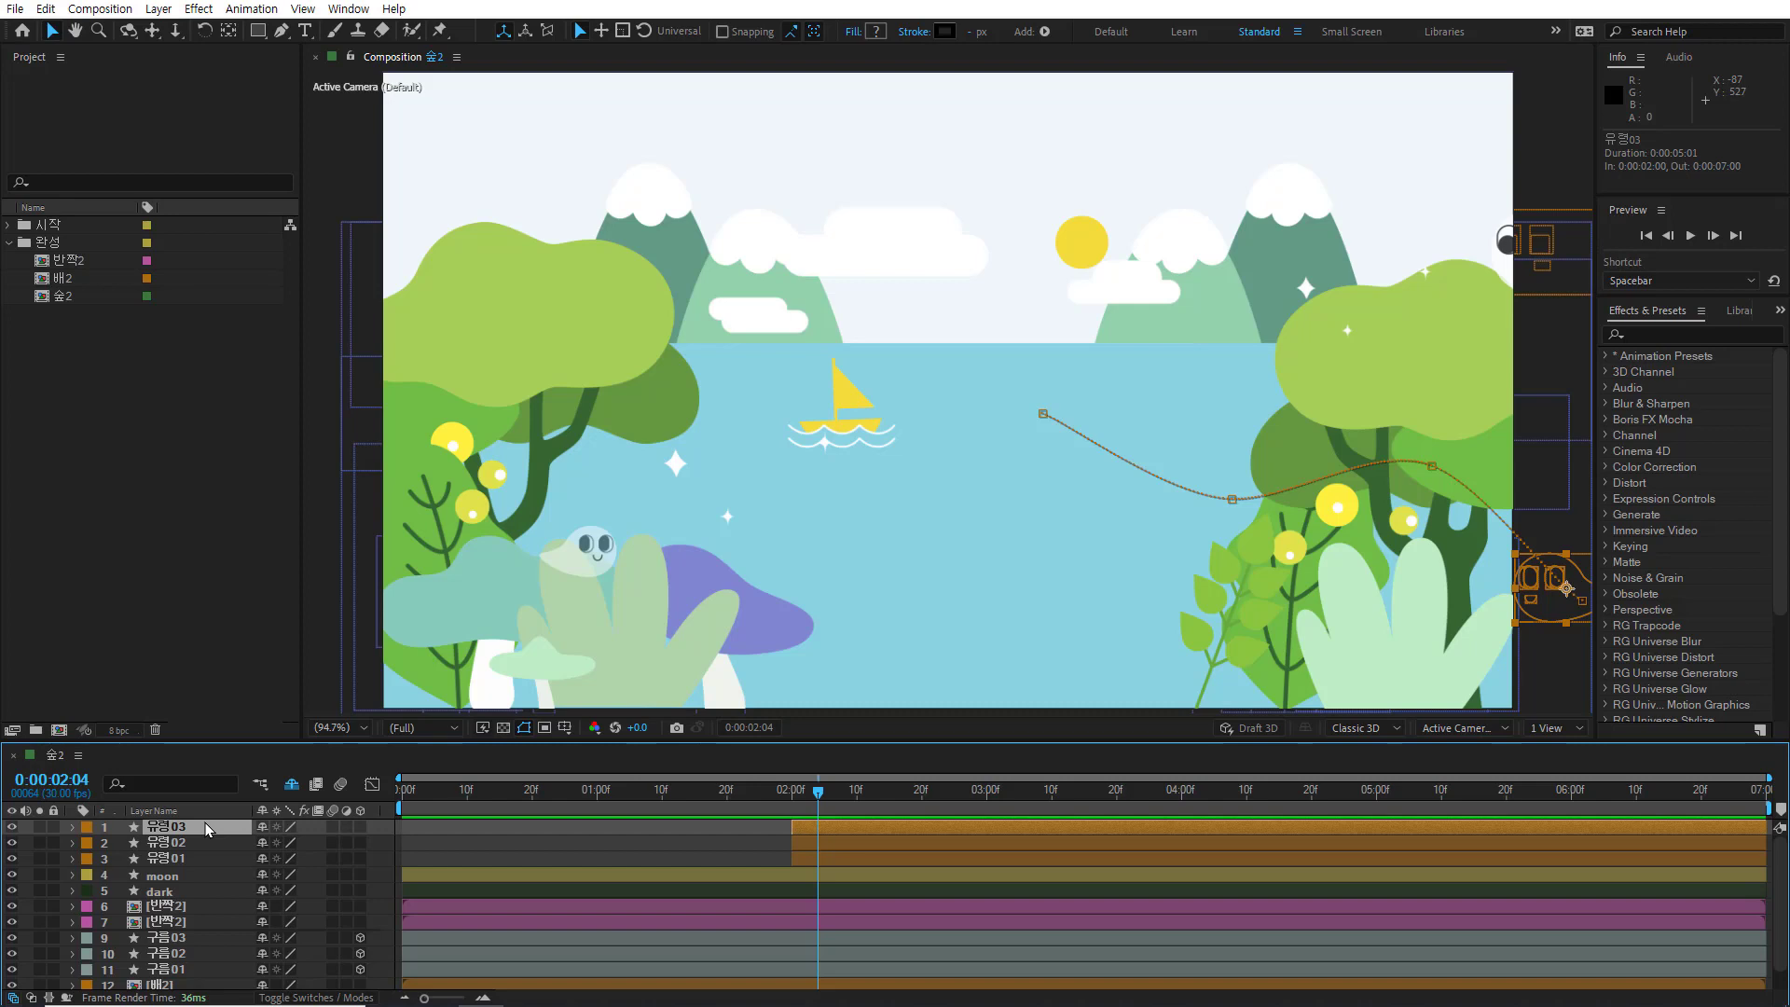
pyautogui.click(209, 860)
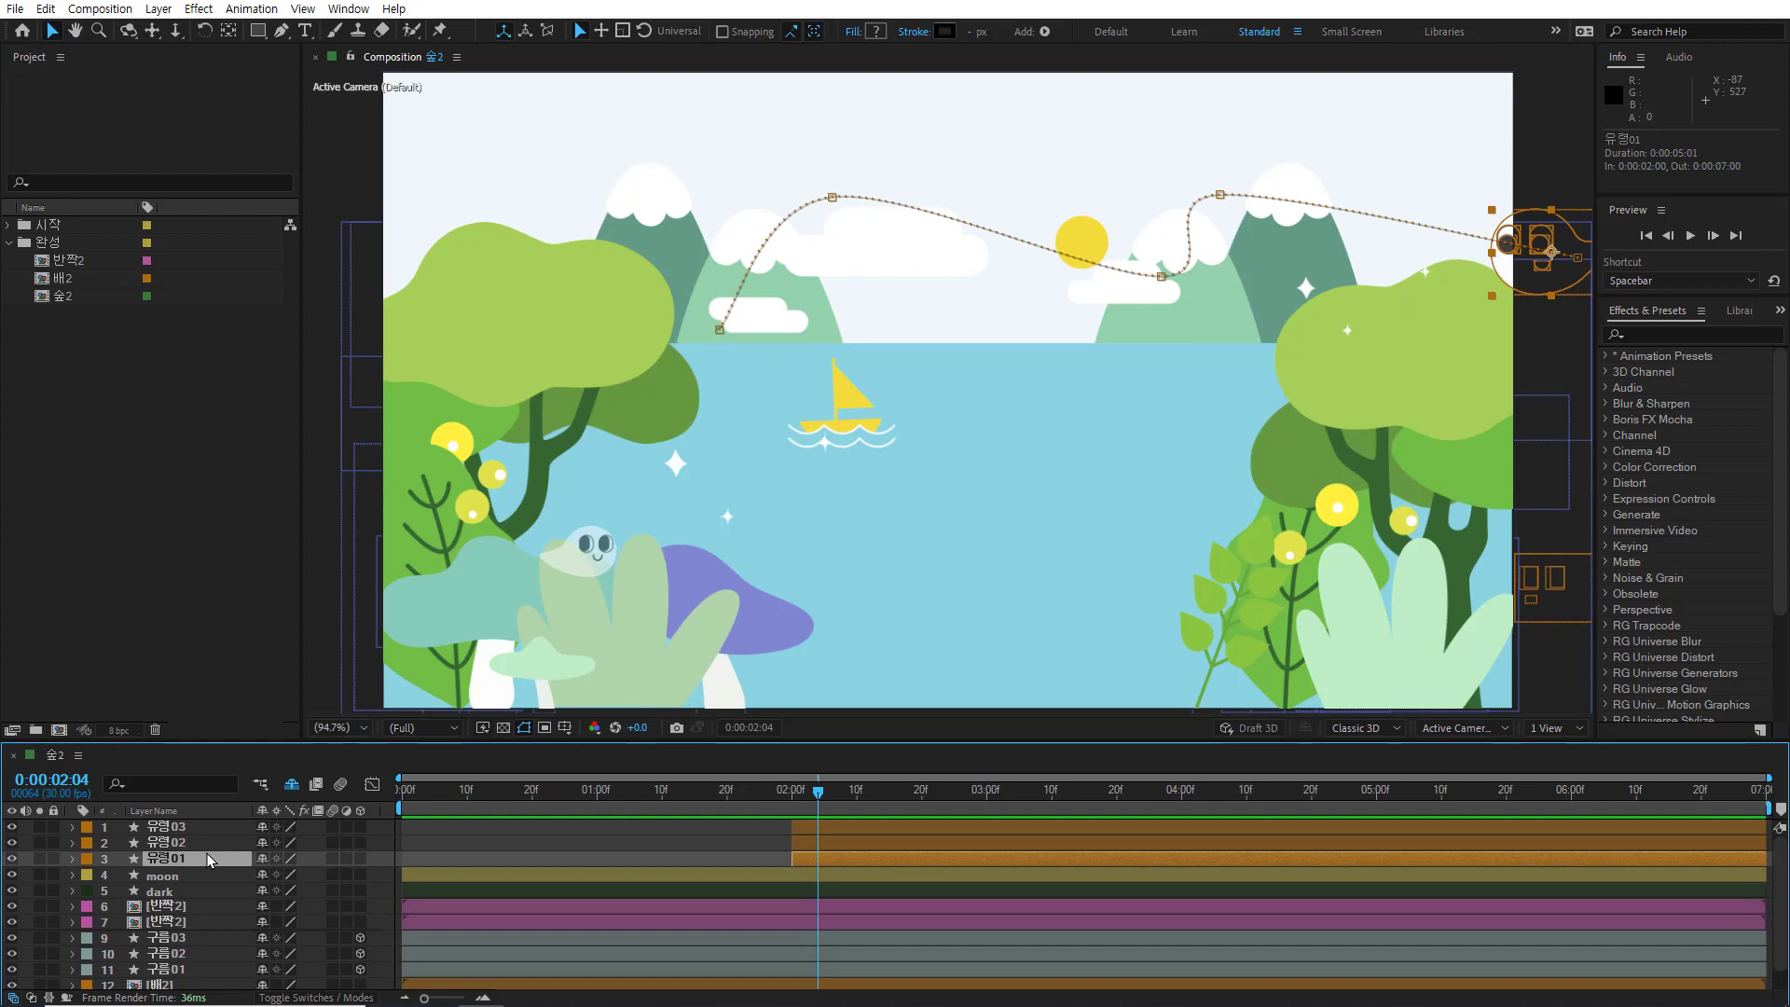
pyautogui.hotkey('ctrl', 'c')
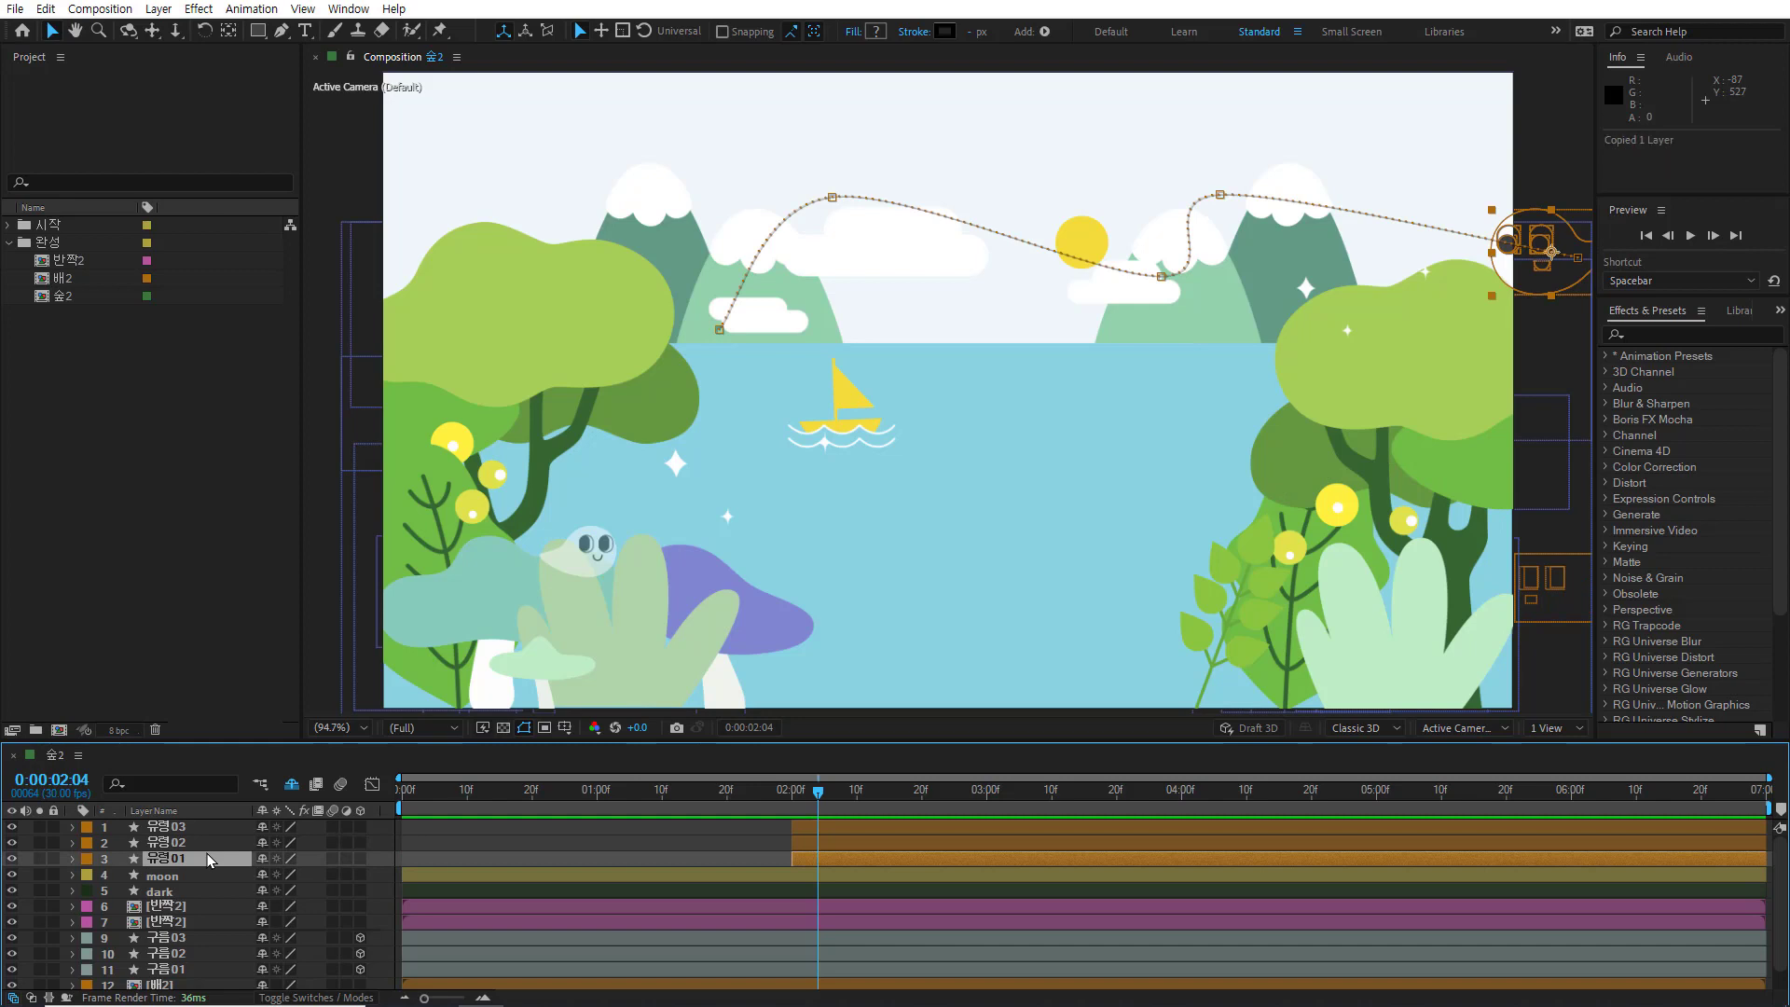
pyautogui.hotkey('ctrl', 'v')
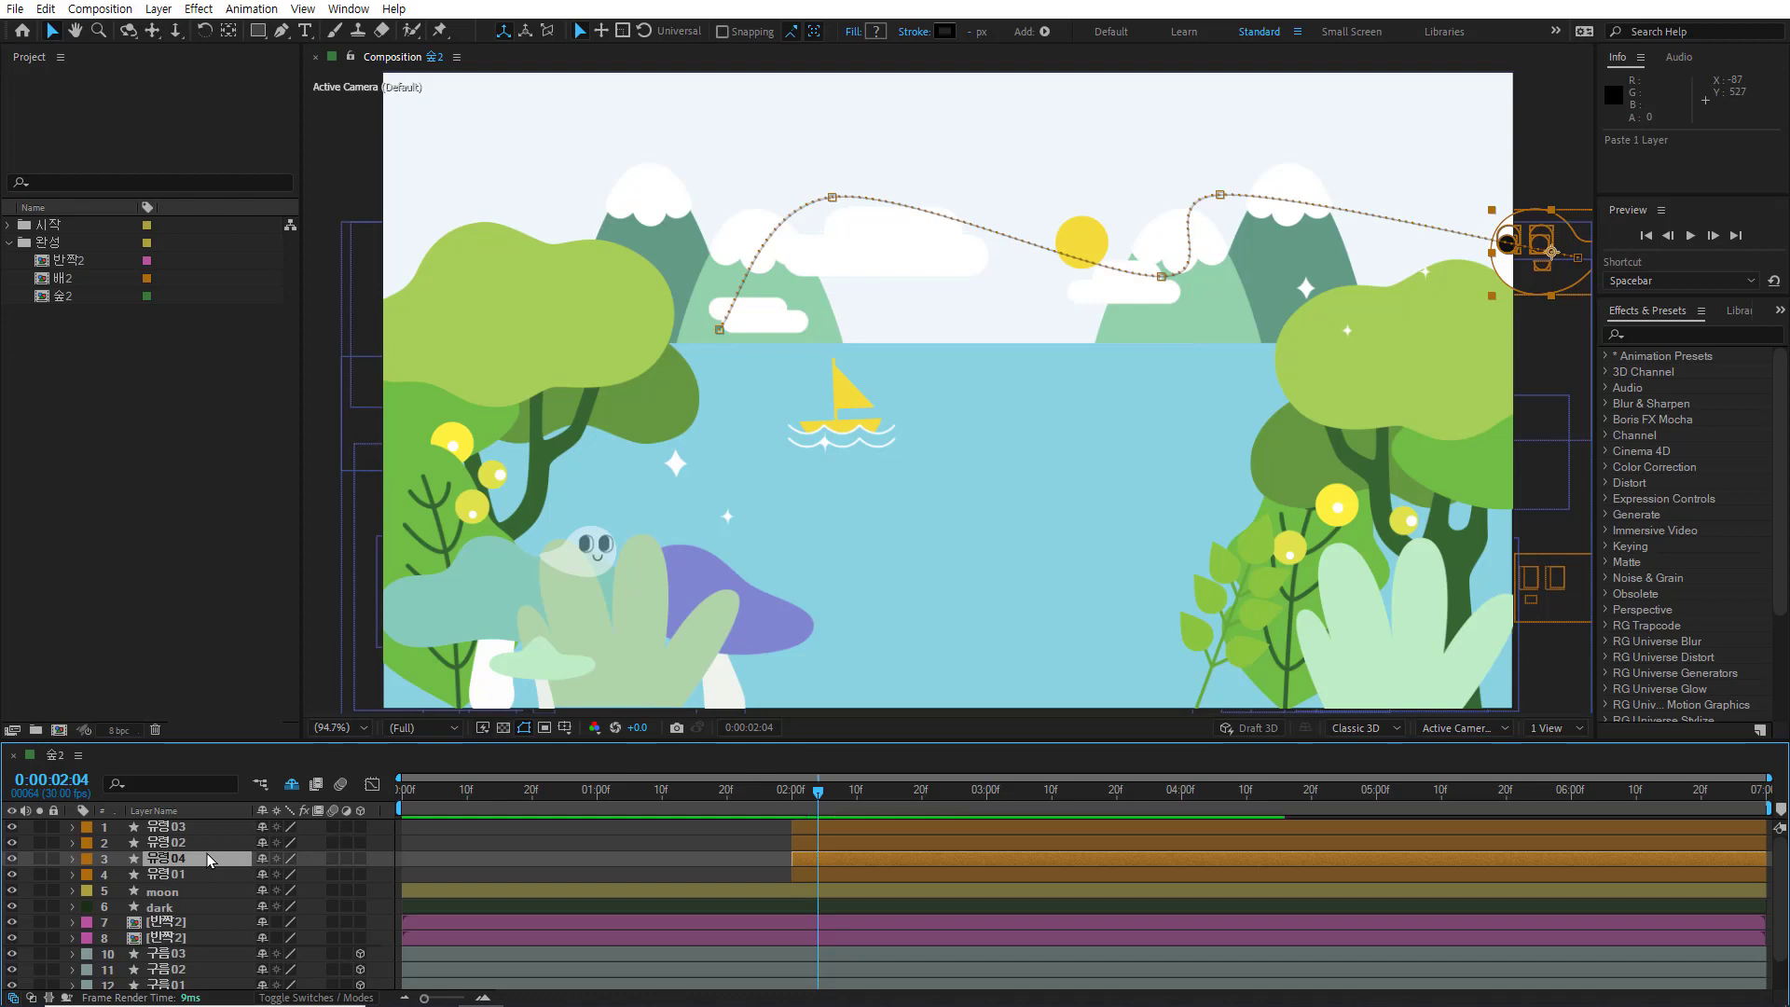
pyautogui.moveTo(207, 859); pyautogui.dragTo(211, 858)
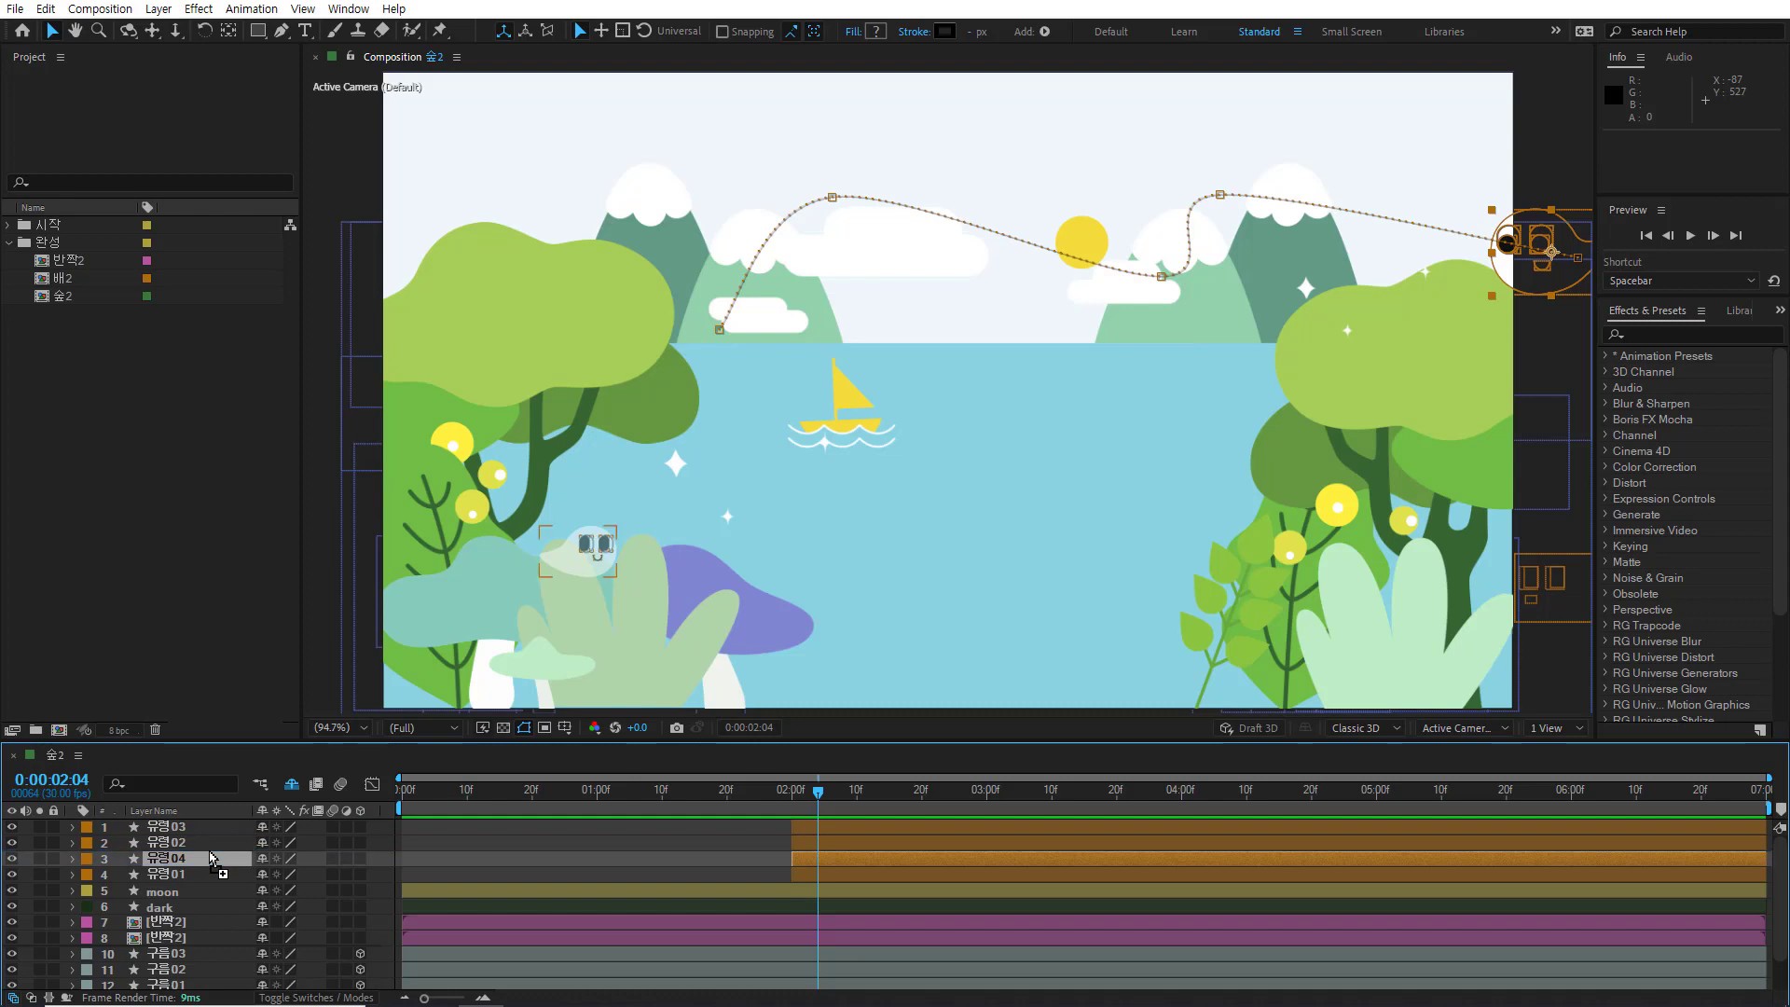
pyautogui.press('Delete')
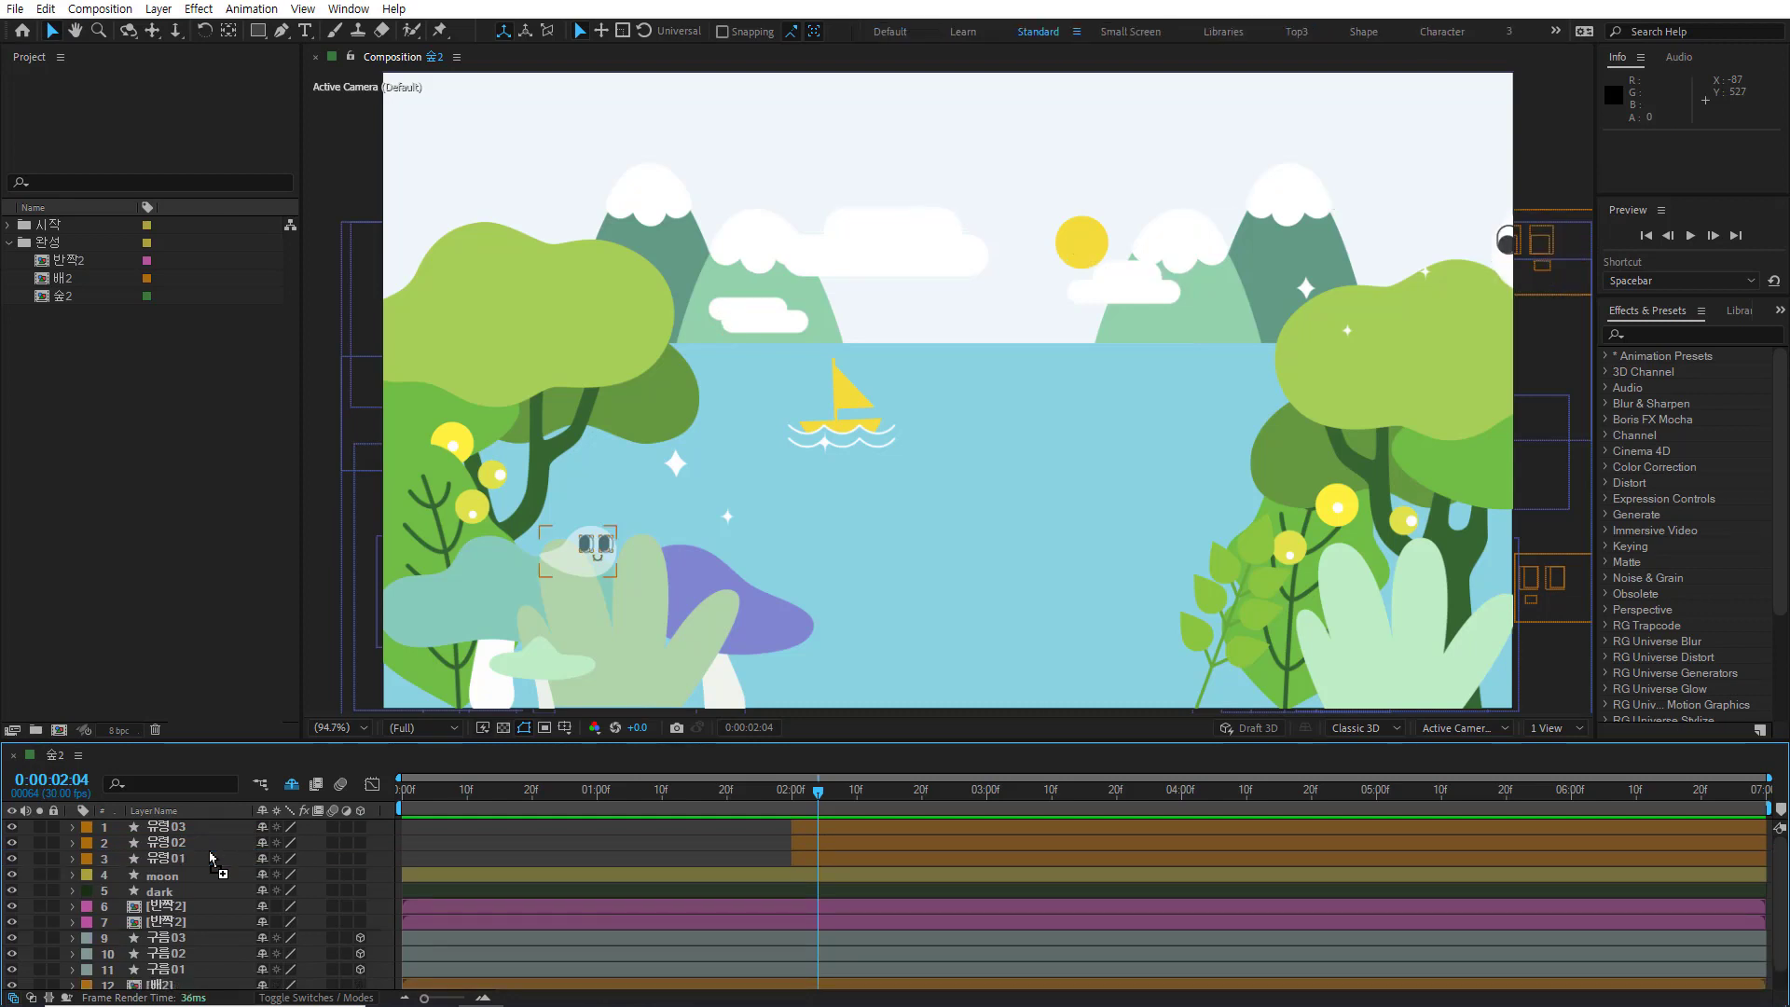
# Copy the 유령01 layer and paste it above the 유령03 layer in the layer stack
pyautogui.click(212, 859)
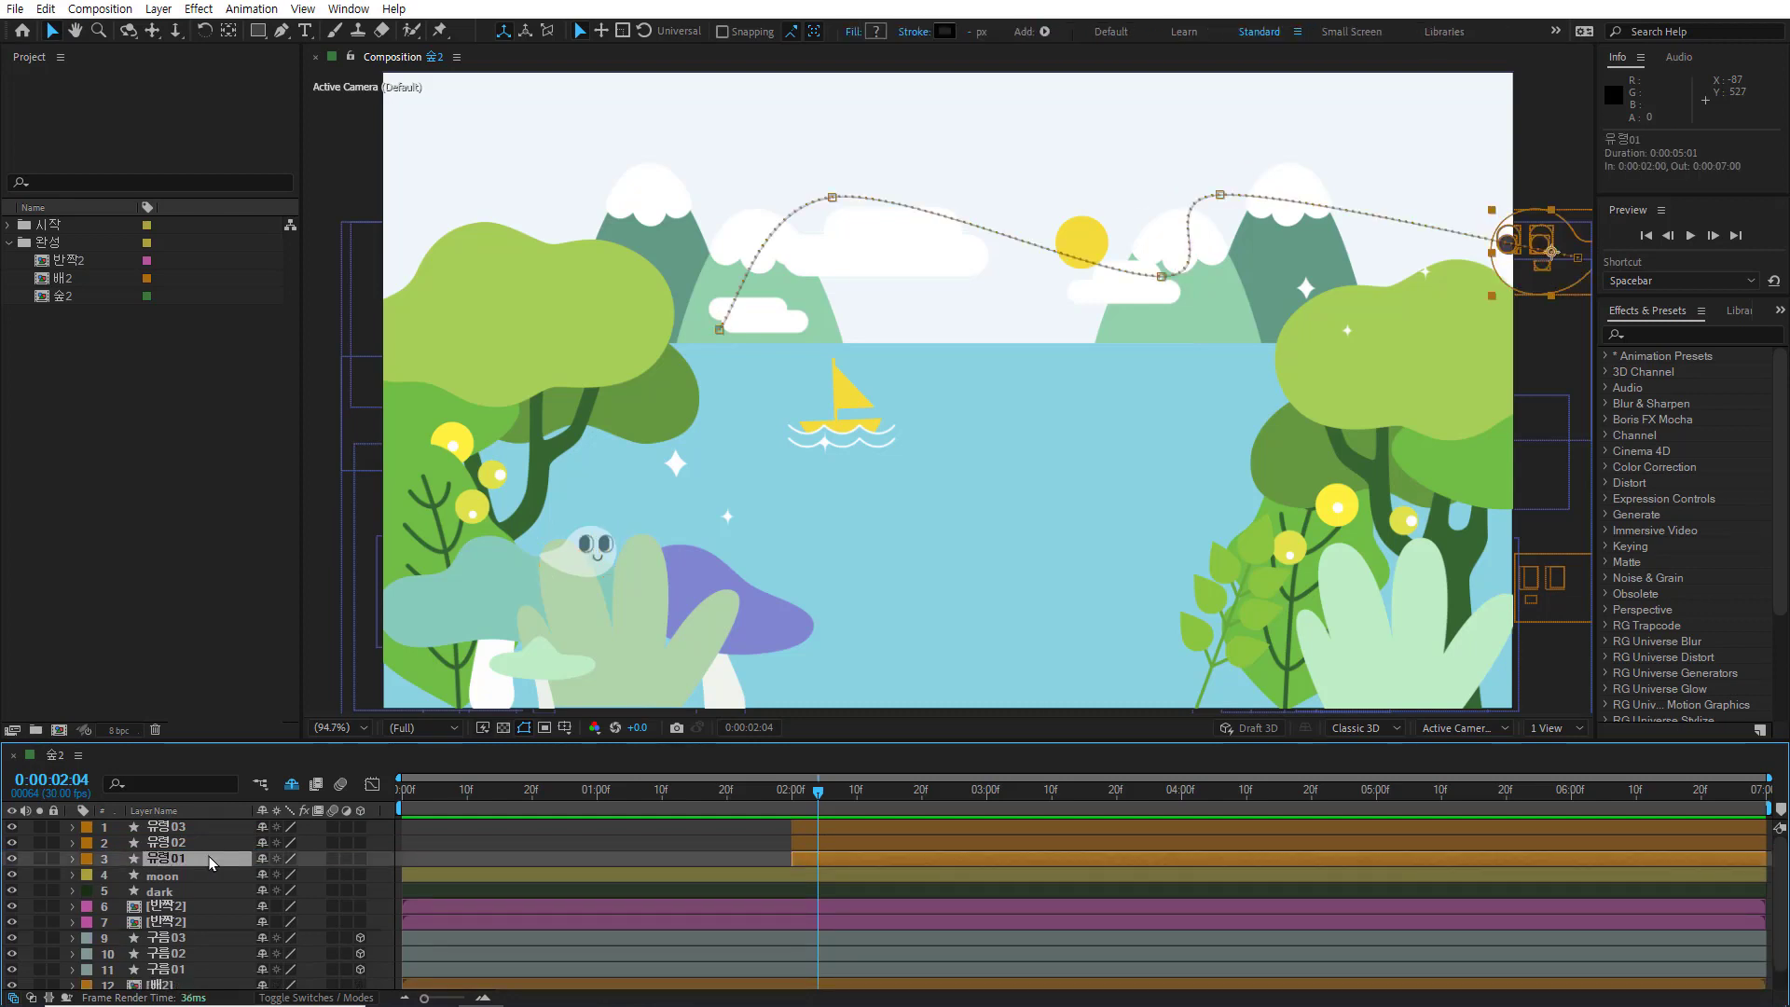
pyautogui.hotkey('ctrl', 'c')
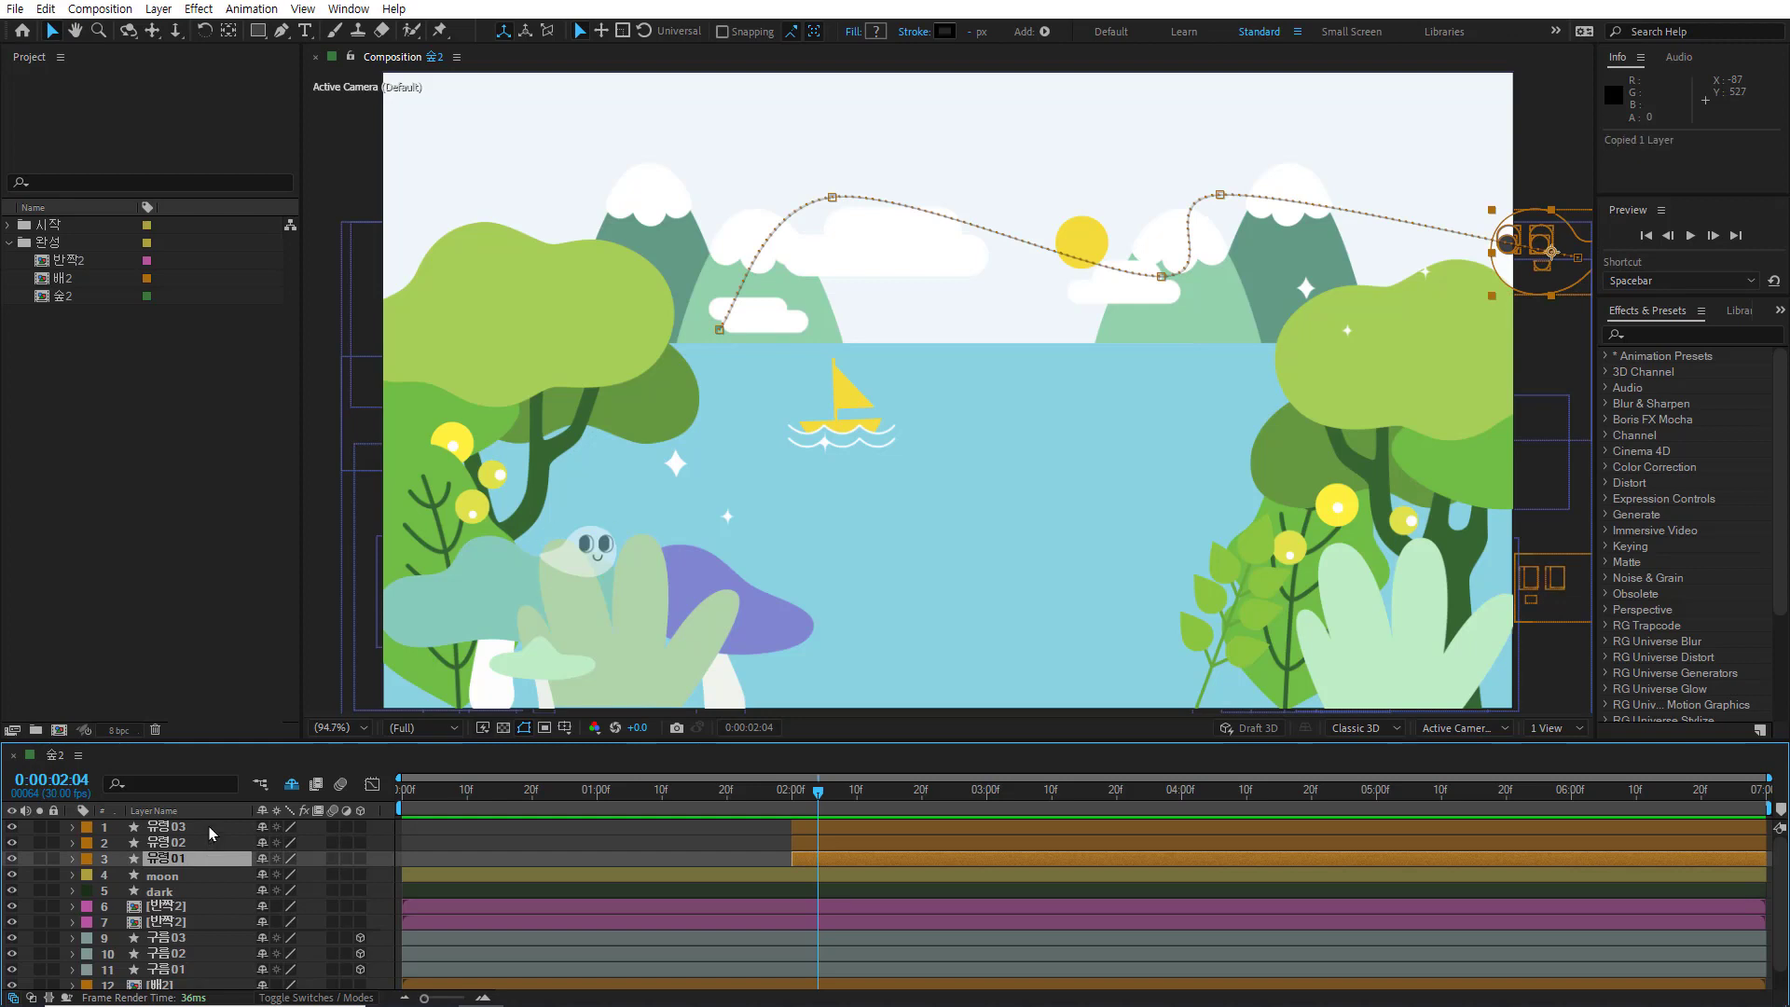
pyautogui.click(211, 831)
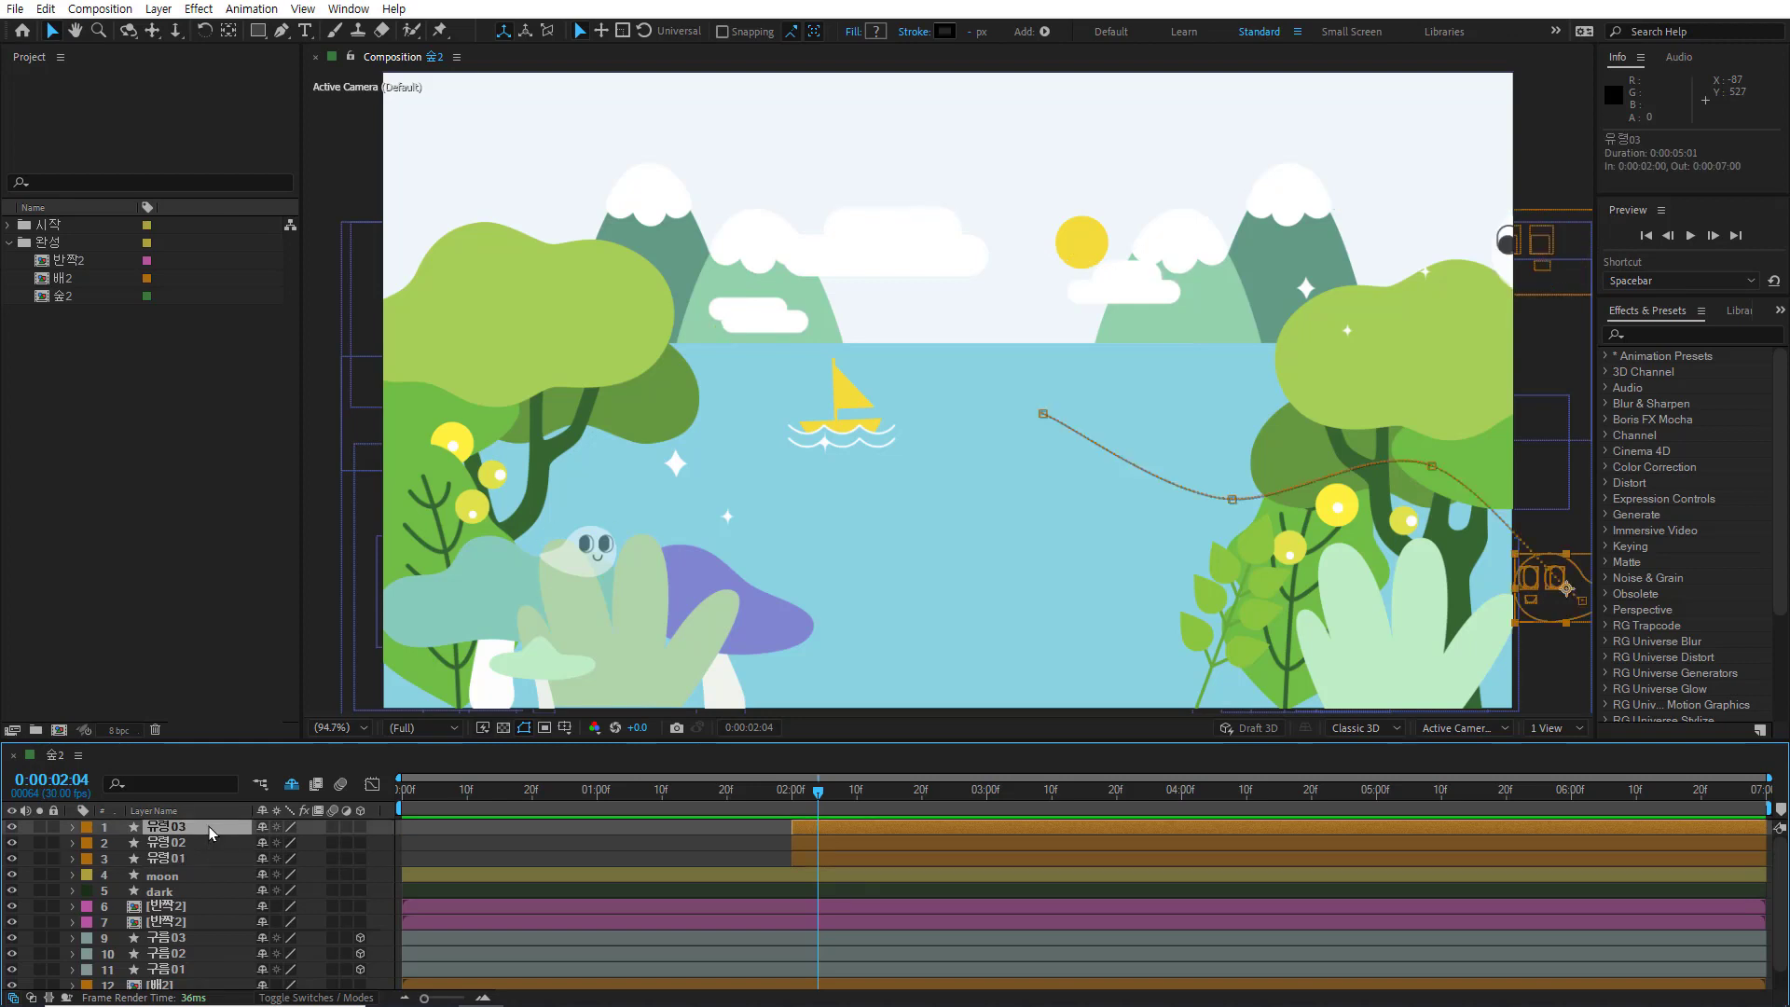
pyautogui.hotkey('ctrl', 'v')
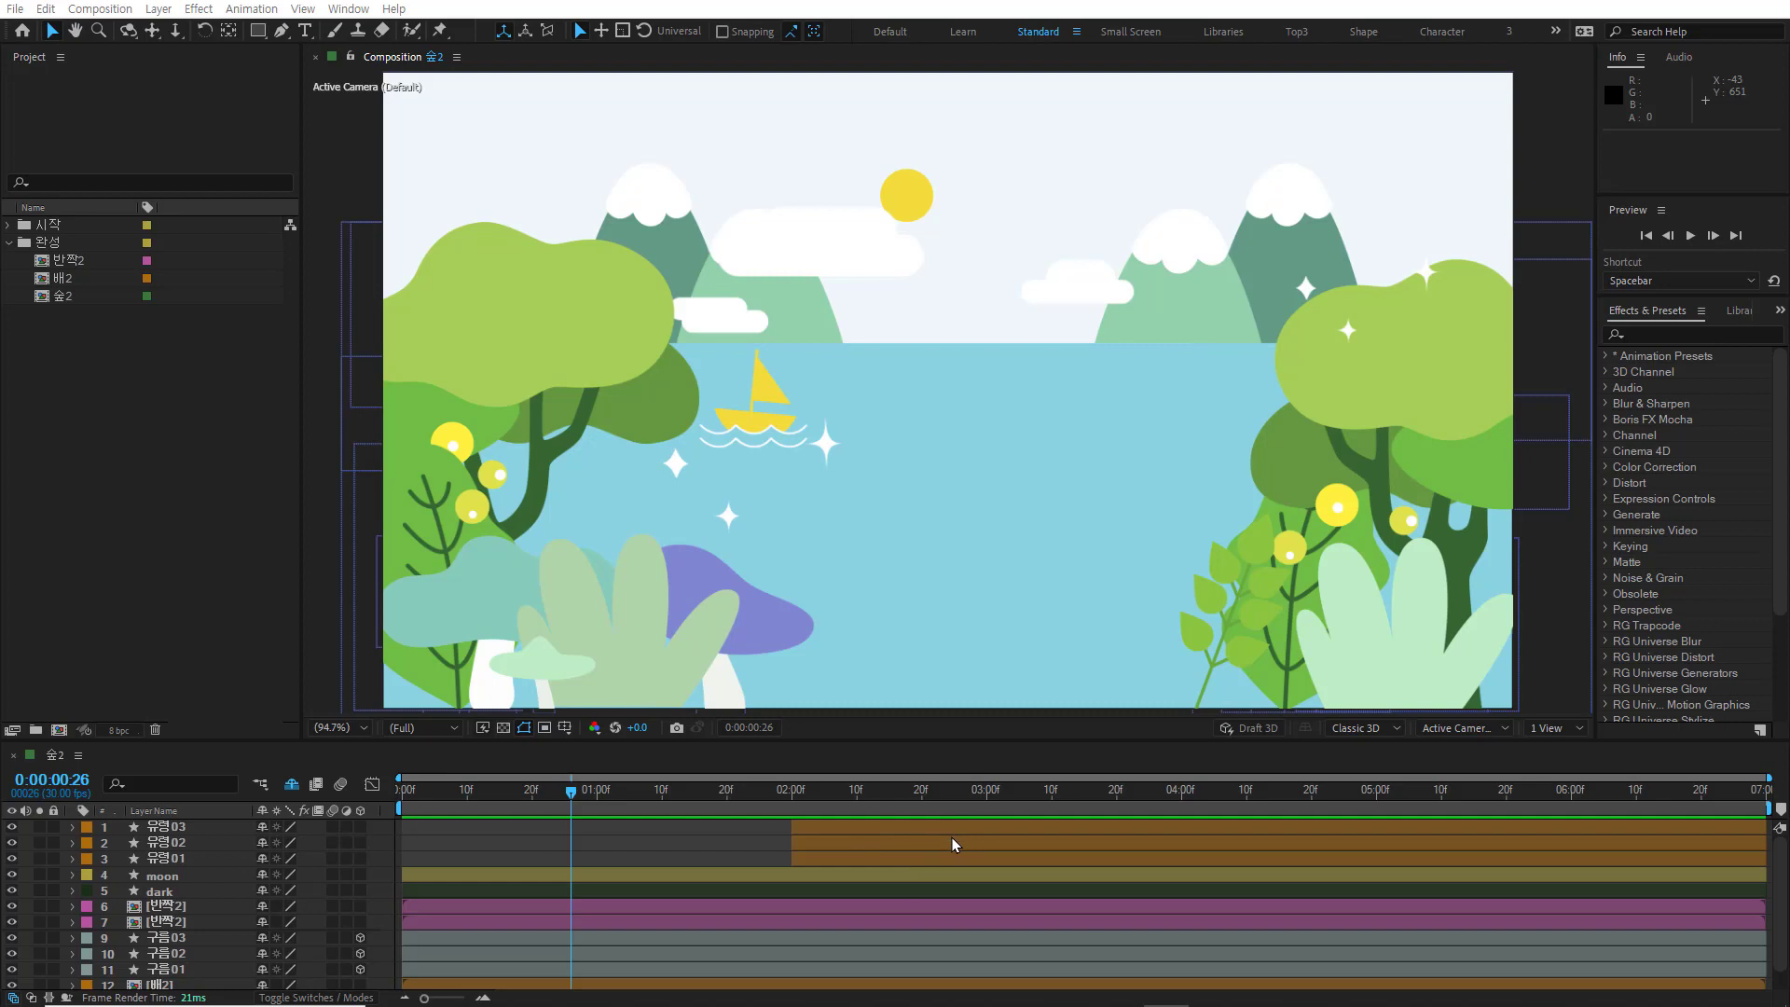
pyautogui.click(985, 770)
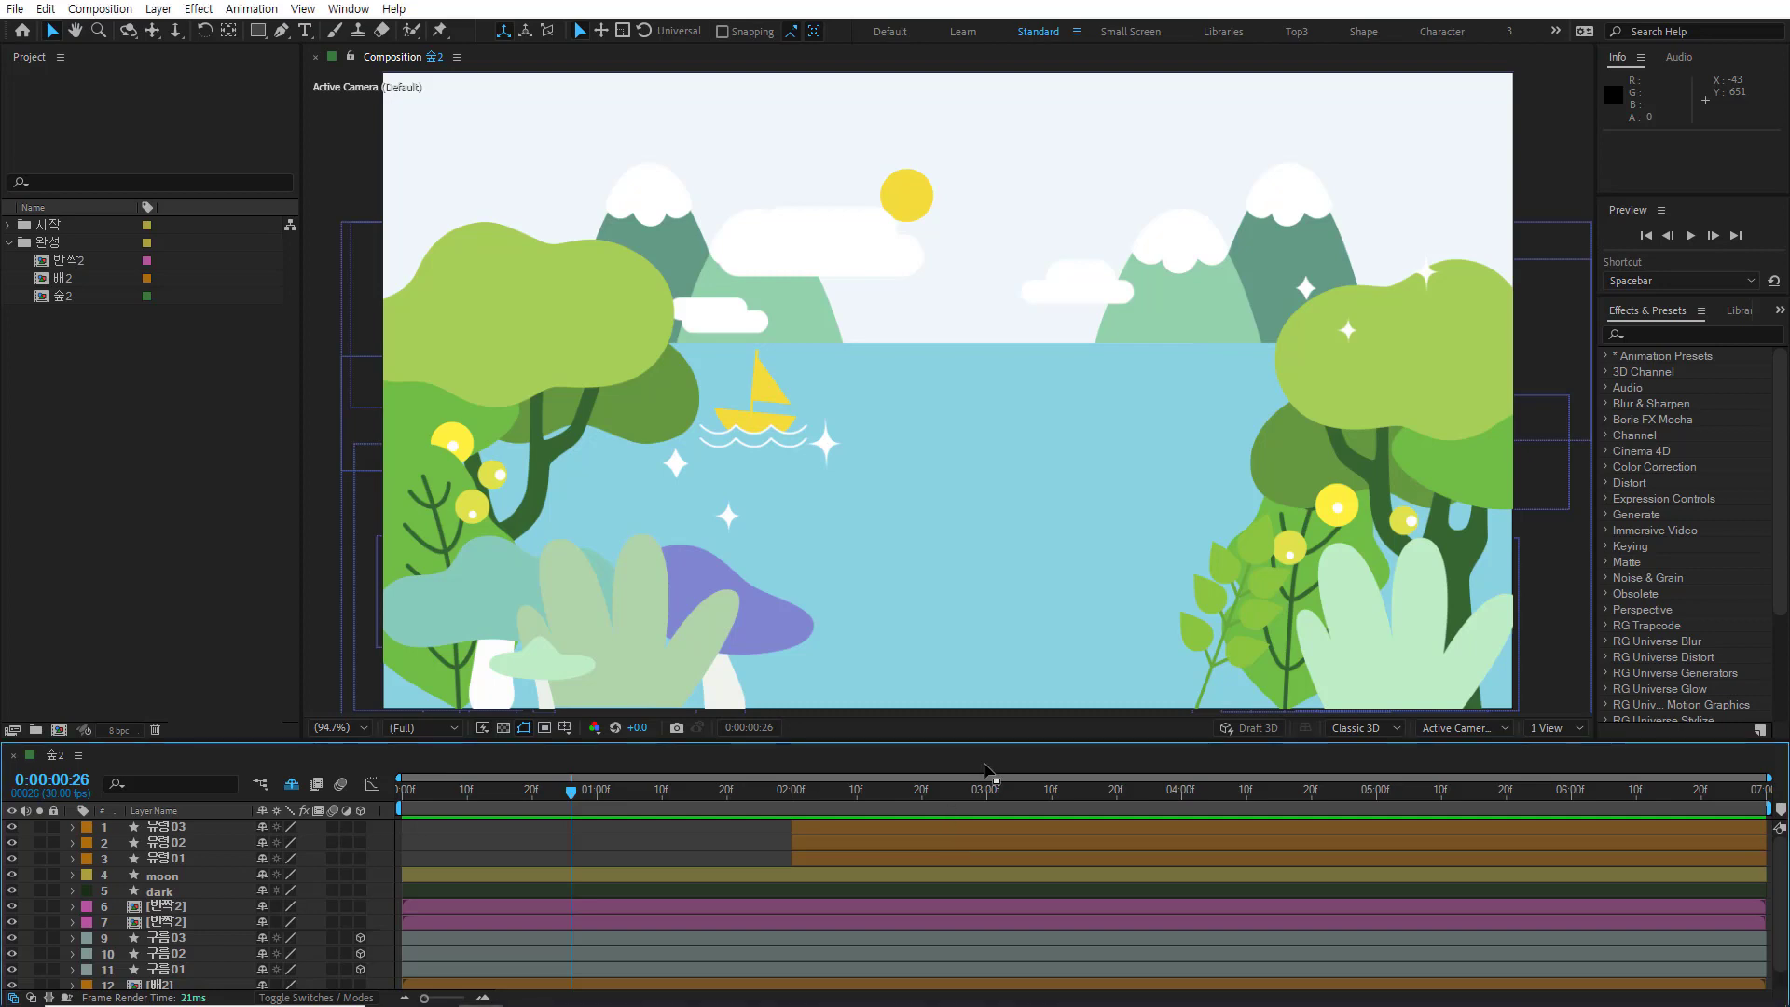
# Switch to the Minimal workspace and reset it to its saved layout
pyautogui.press('ctrl+alt+KP_Divide')
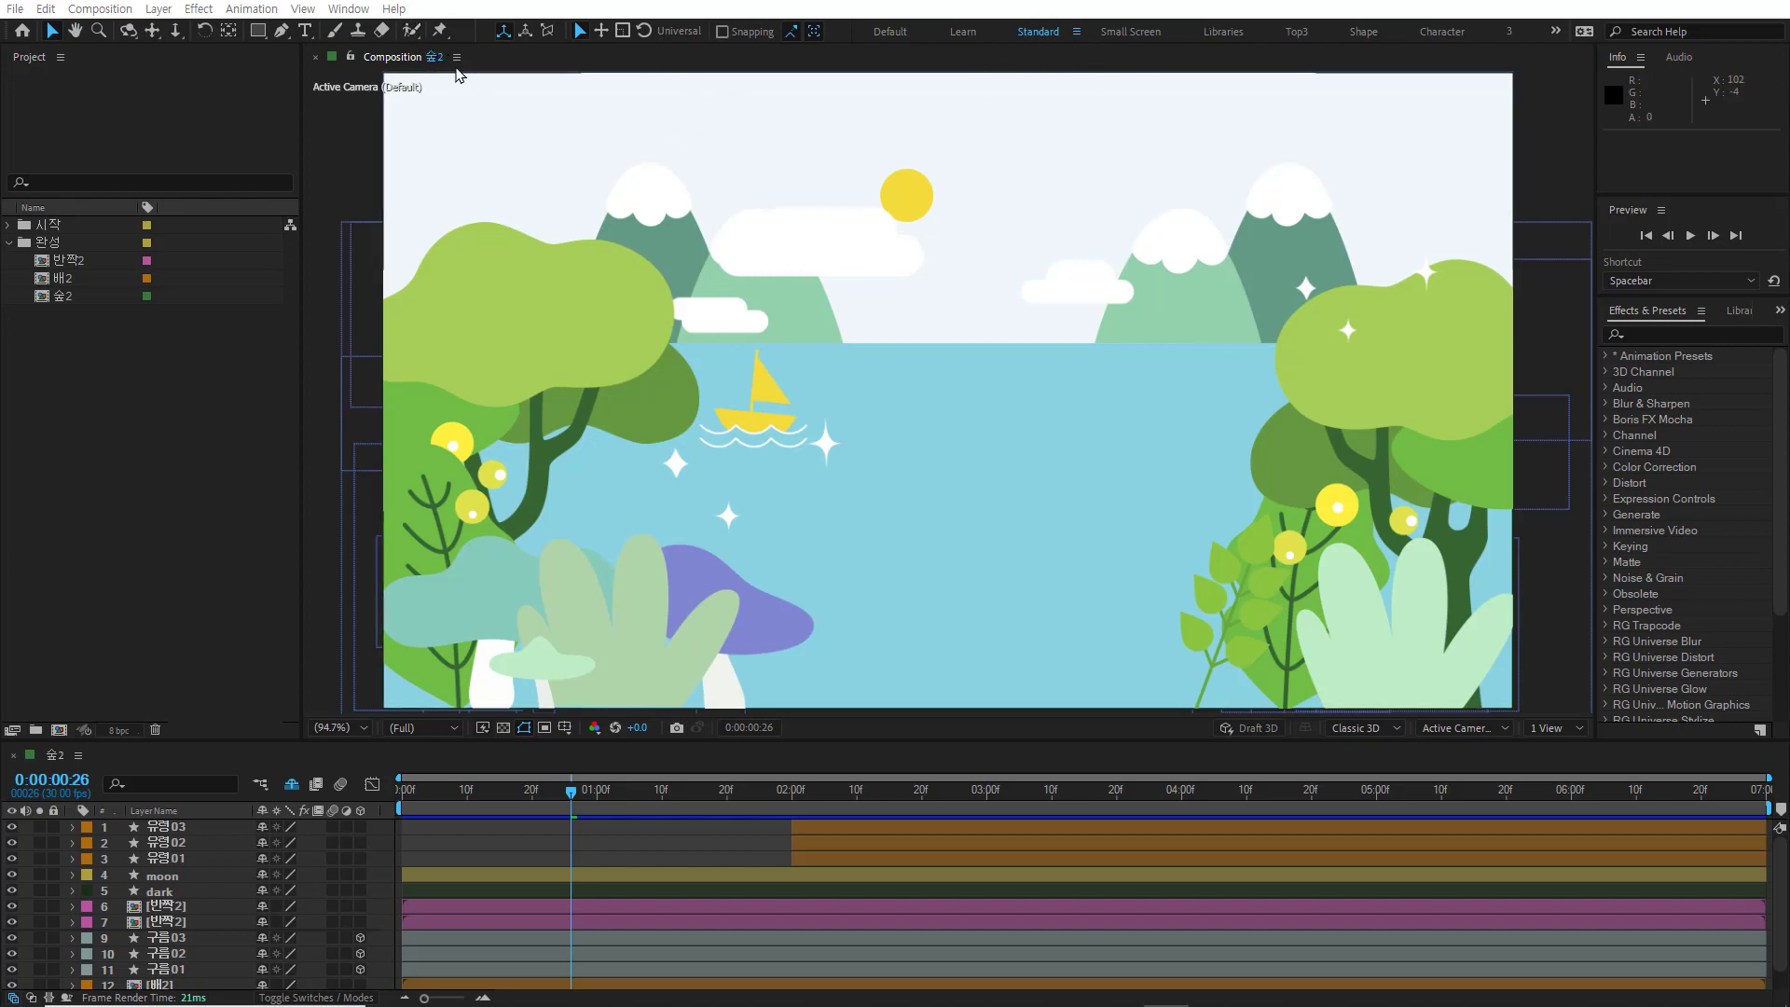
pyautogui.click(321, 13)
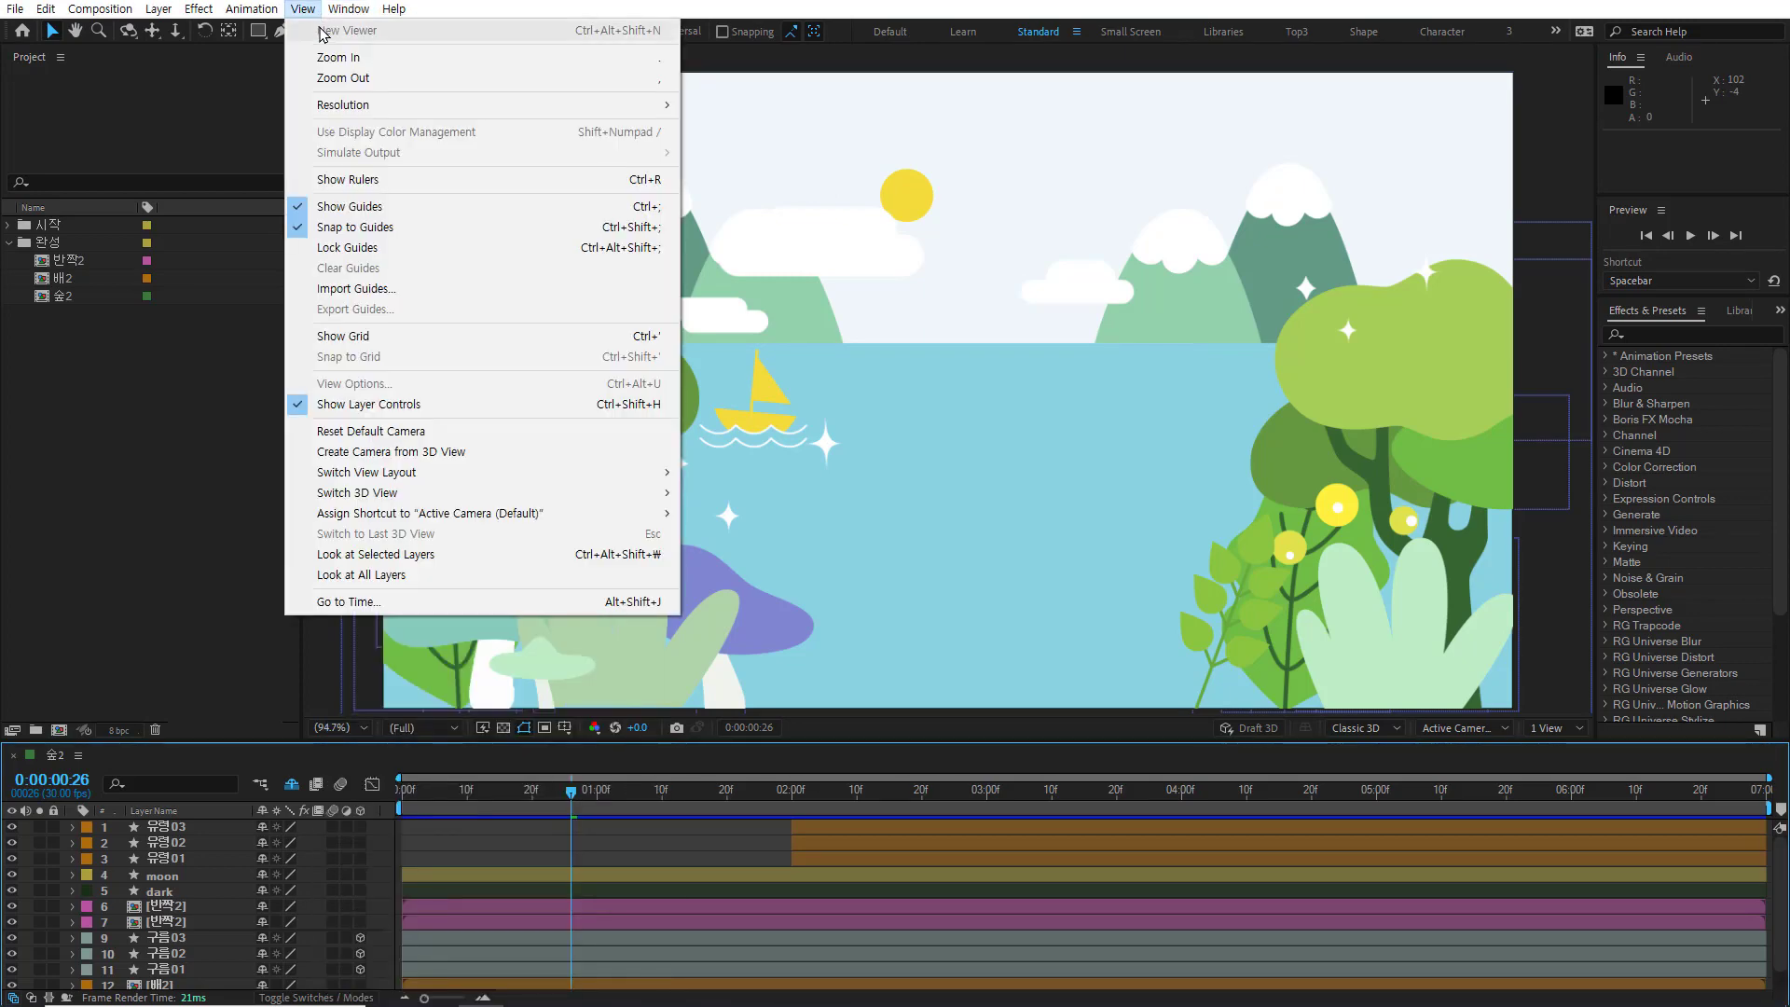
pyautogui.moveTo(347, 9)
pyautogui.moveTo(359, 44)
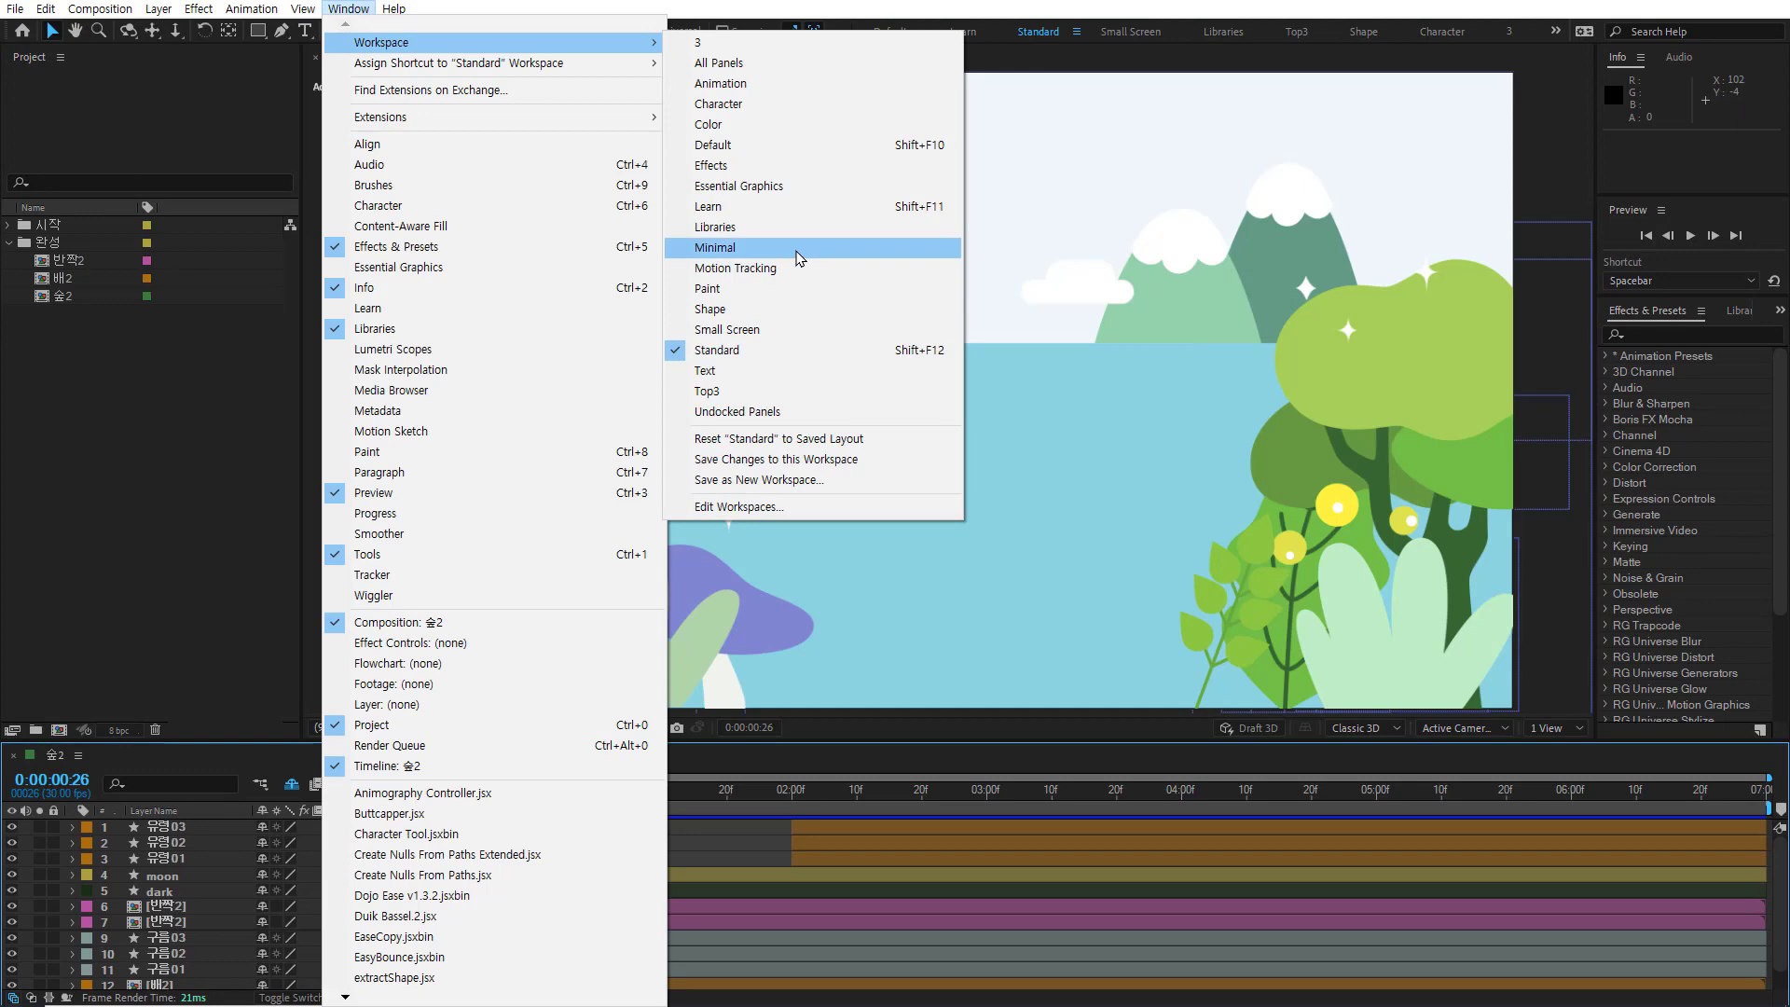
pyautogui.click(793, 248)
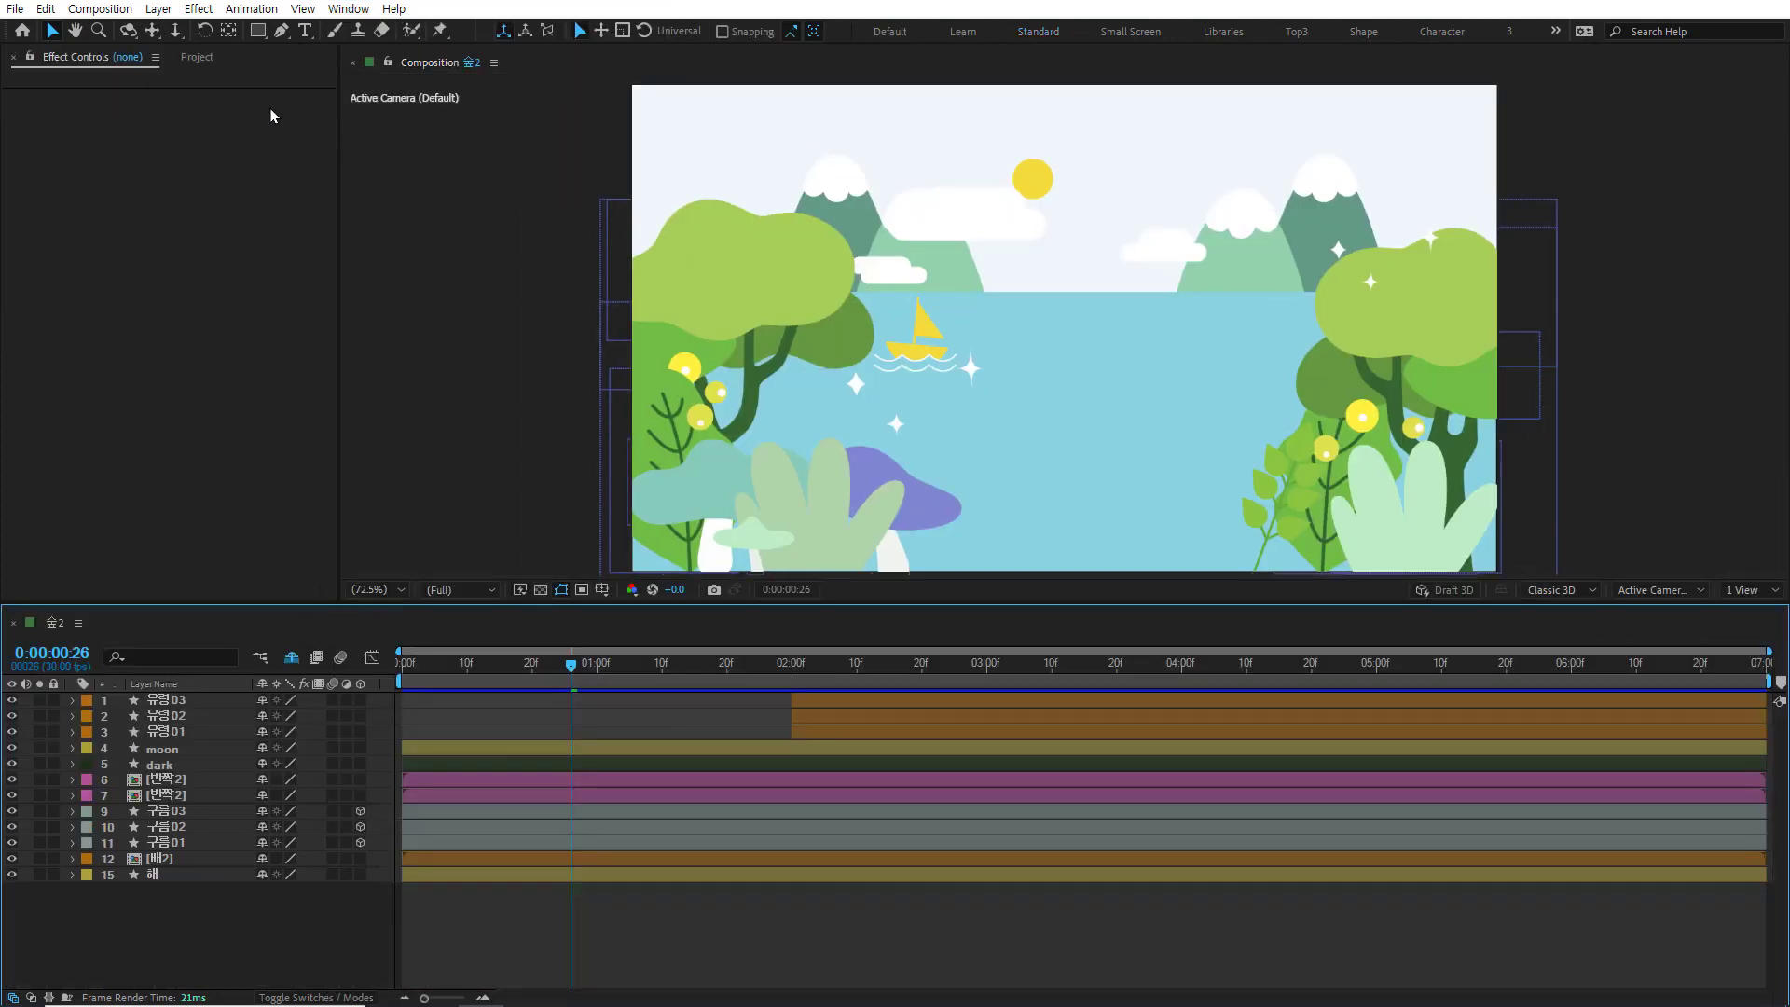
pyautogui.click(349, 9)
pyautogui.moveTo(587, 46)
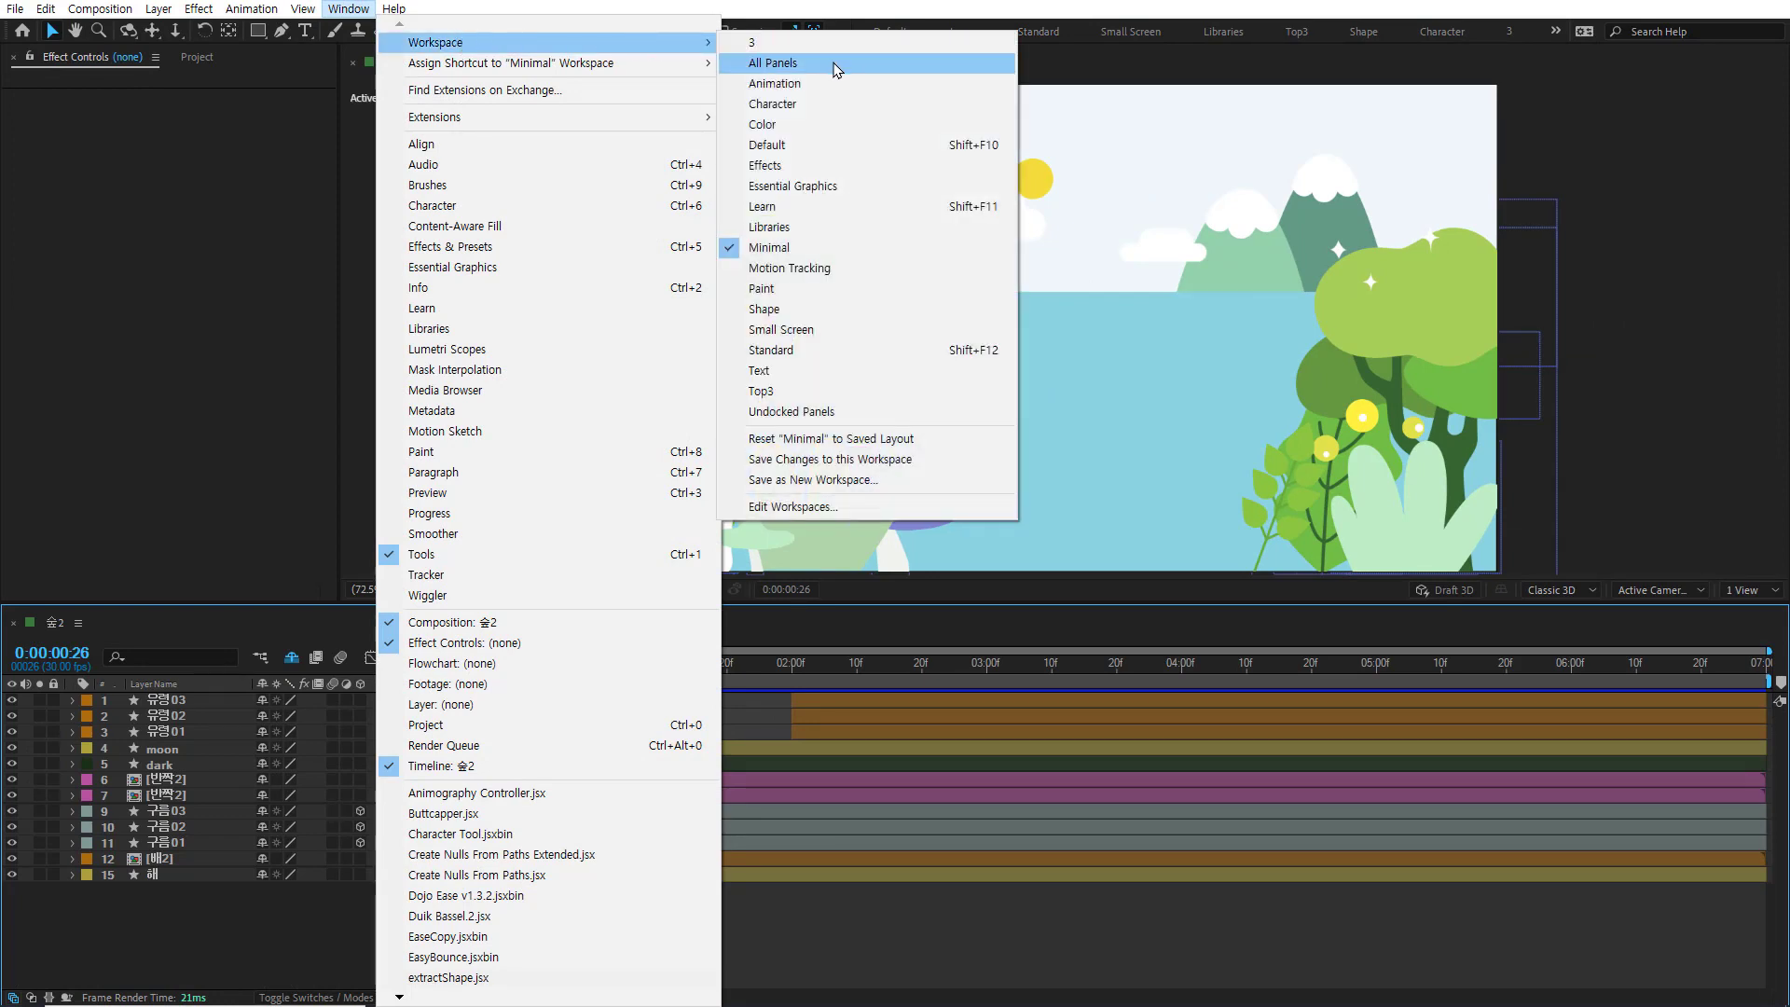
pyautogui.click(872, 445)
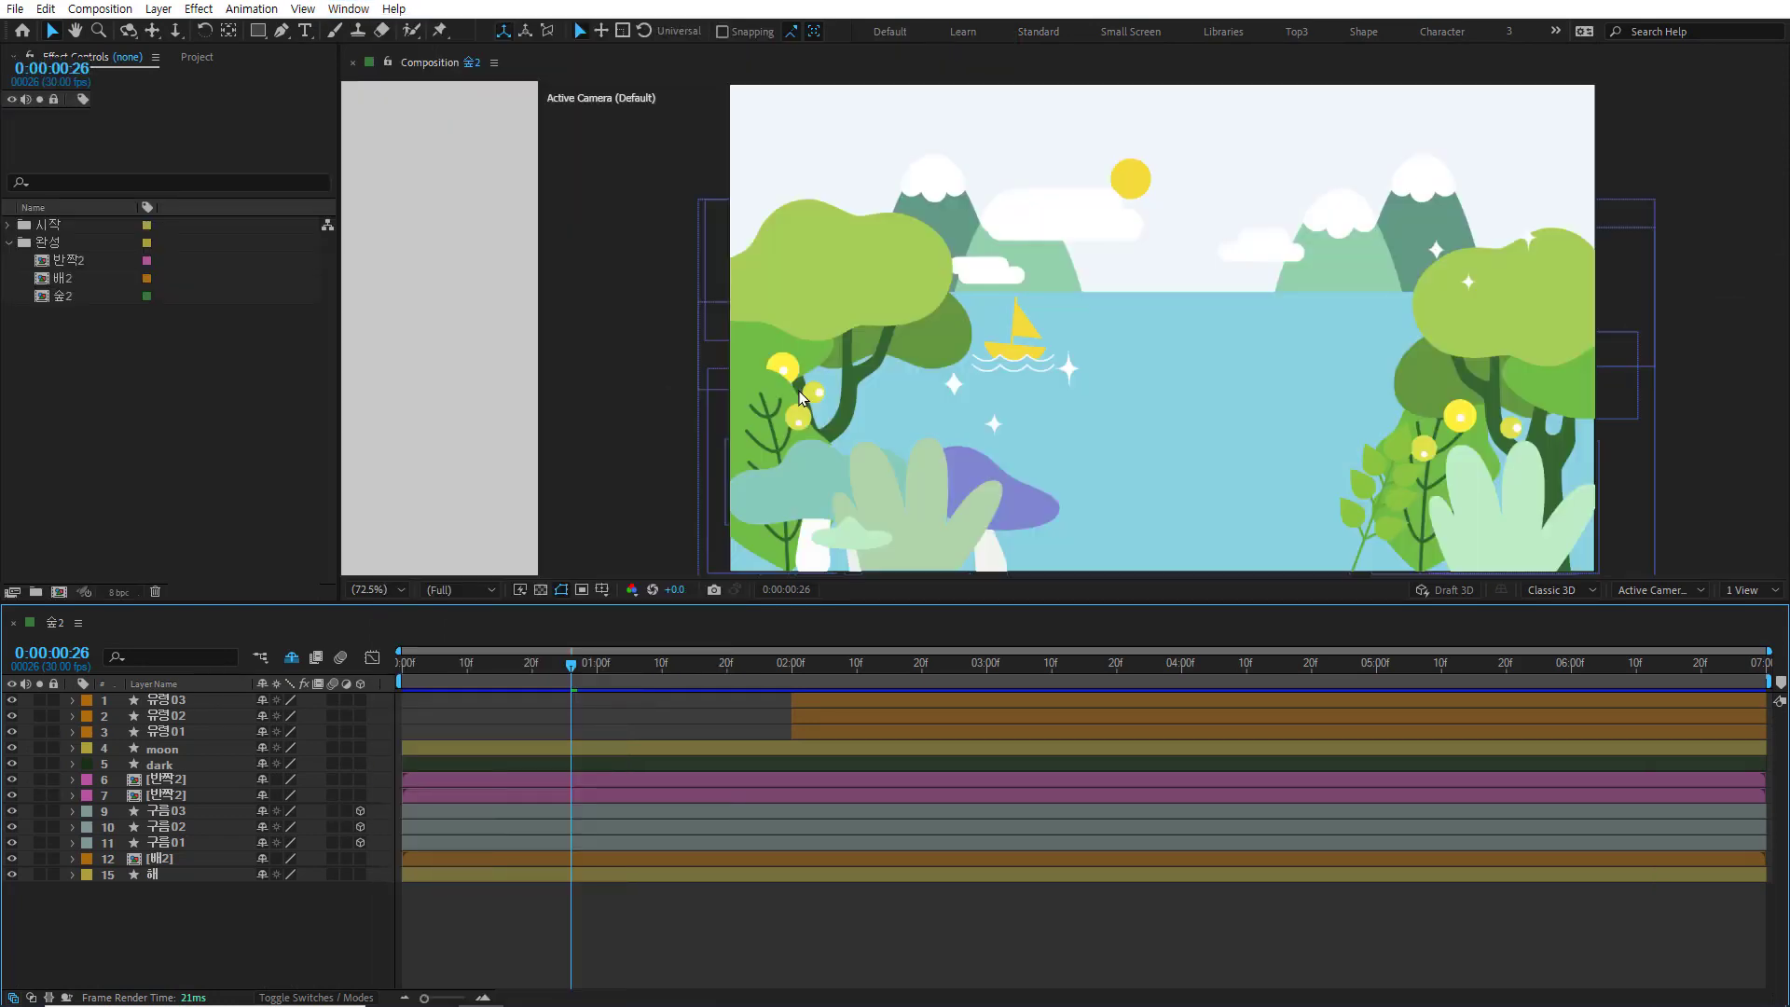
# Close the Effect Controls and Project panels, and enlarge the composition viewer by making the timeline shorter
pyautogui.click(59, 57)
pyautogui.click(93, 62)
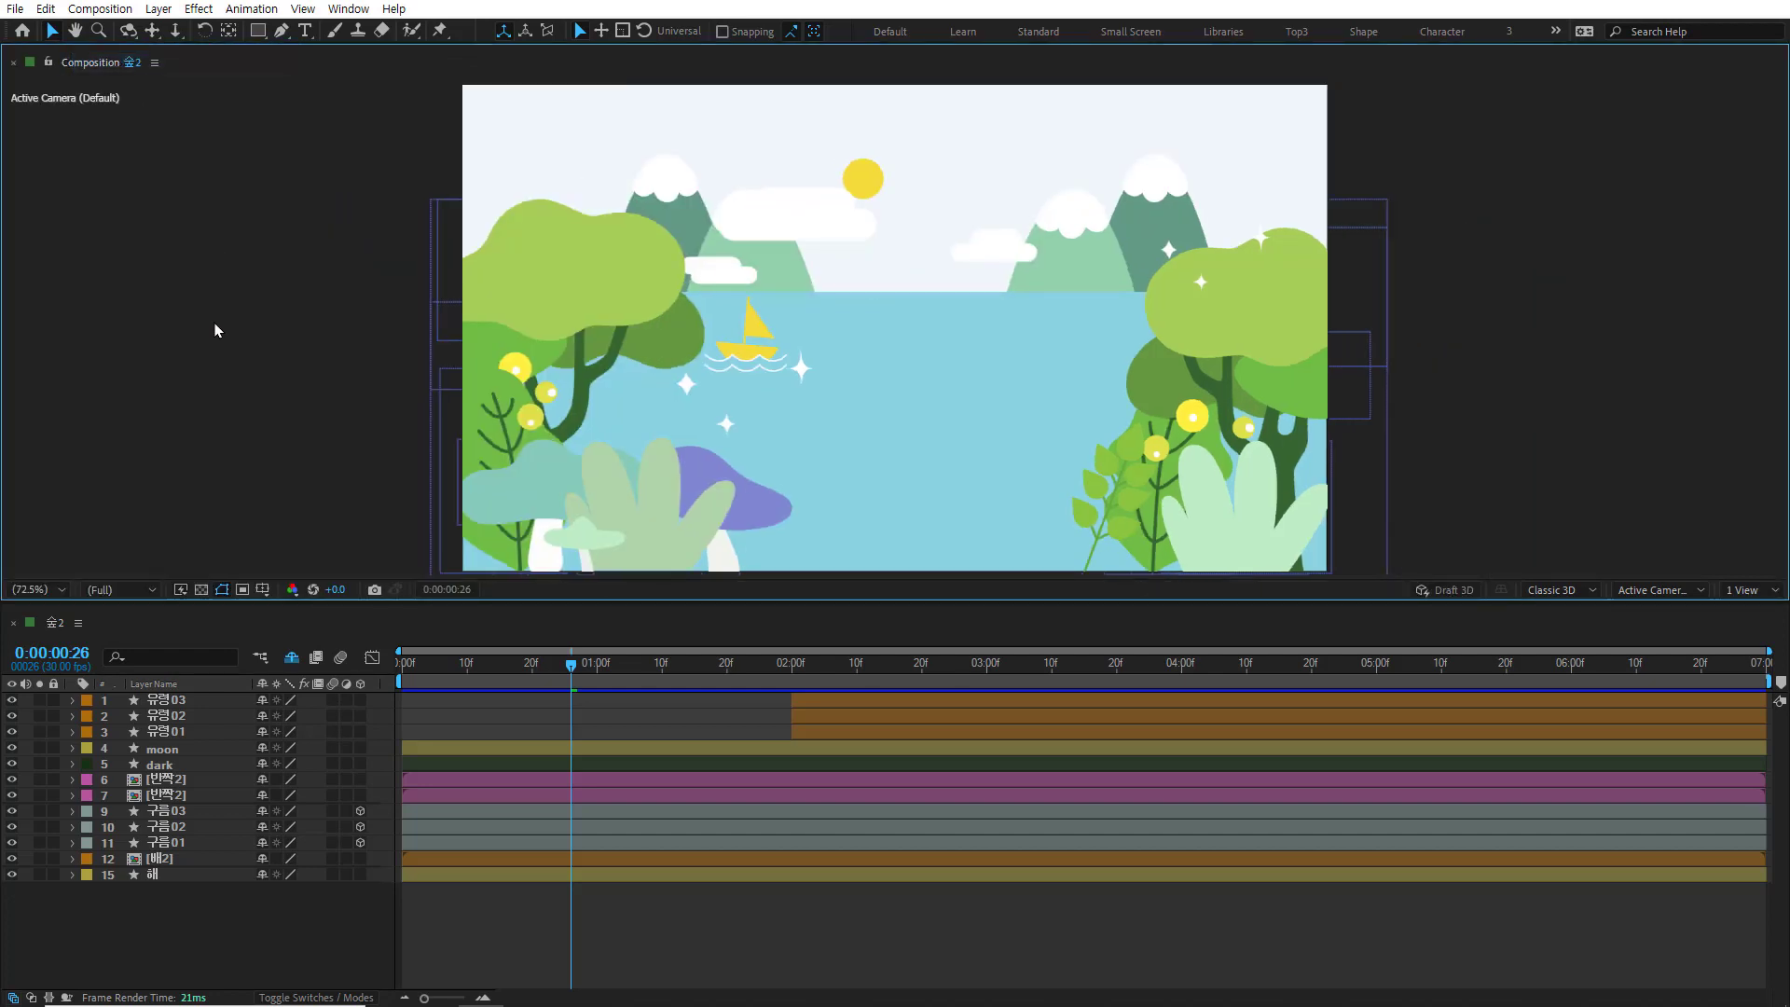
pyautogui.moveTo(295, 607); pyautogui.dragTo(257, 675)
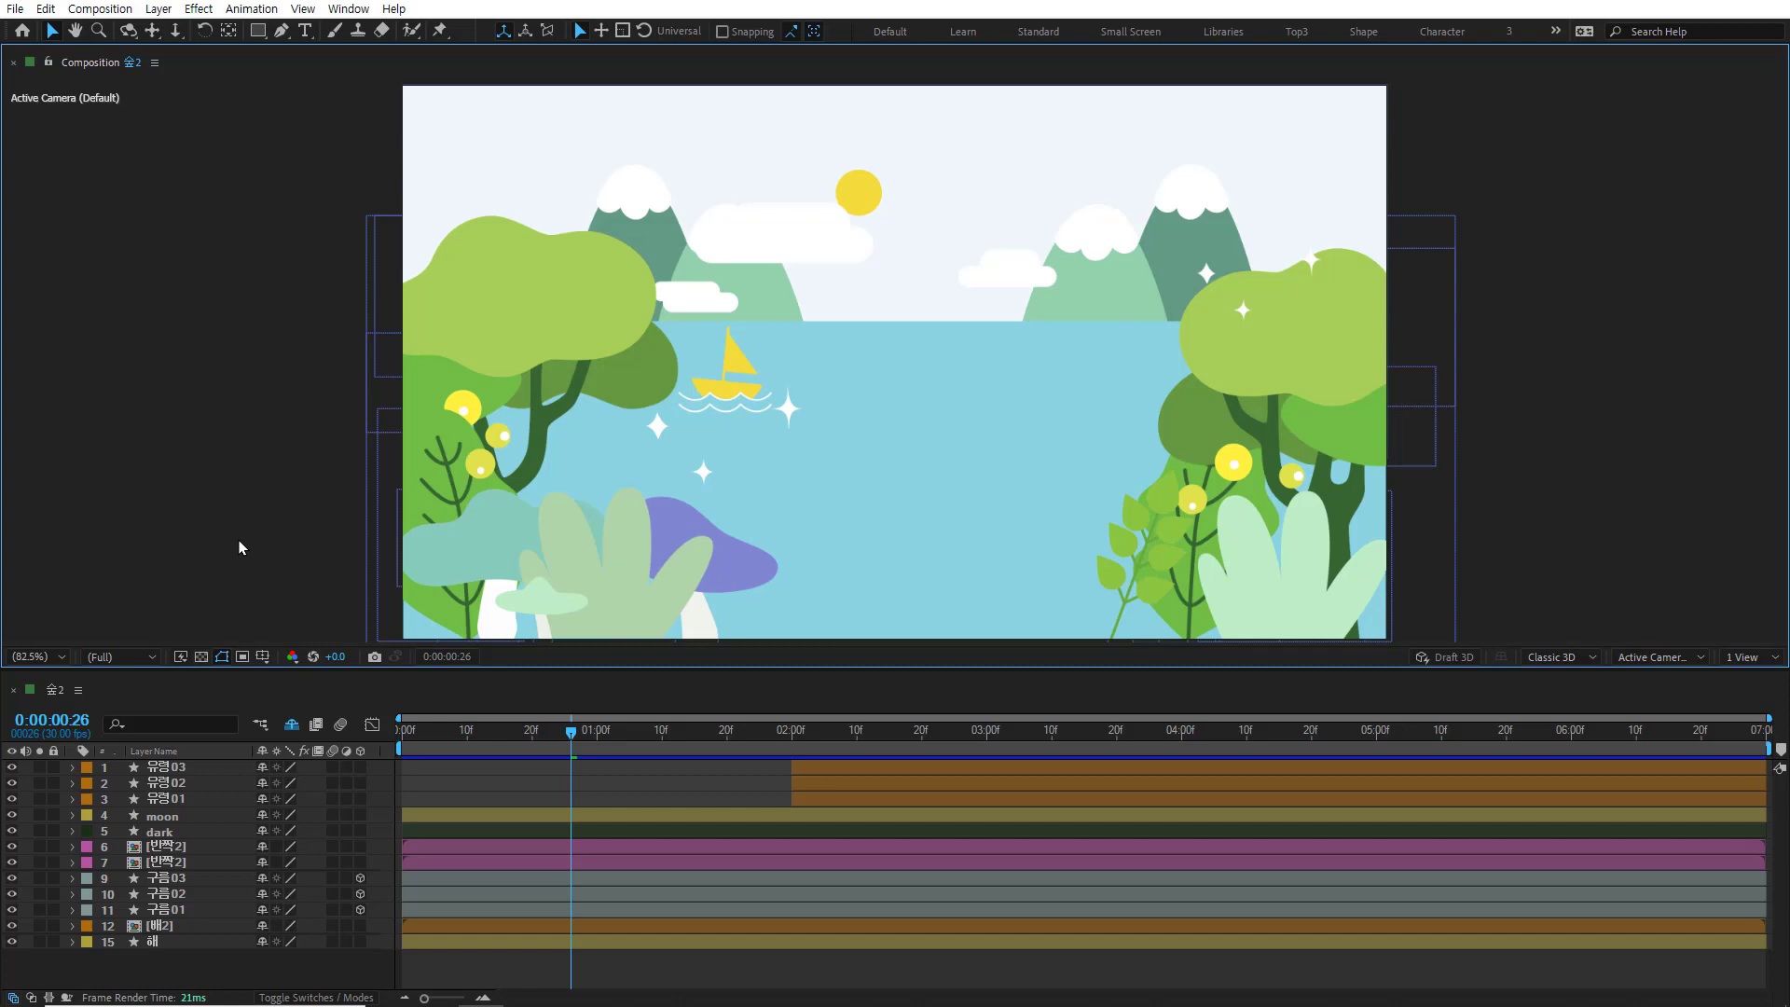
# Show the Project panel again, and hide and redisplay the Tools panel
pyautogui.hotkey('ctrl', '0')
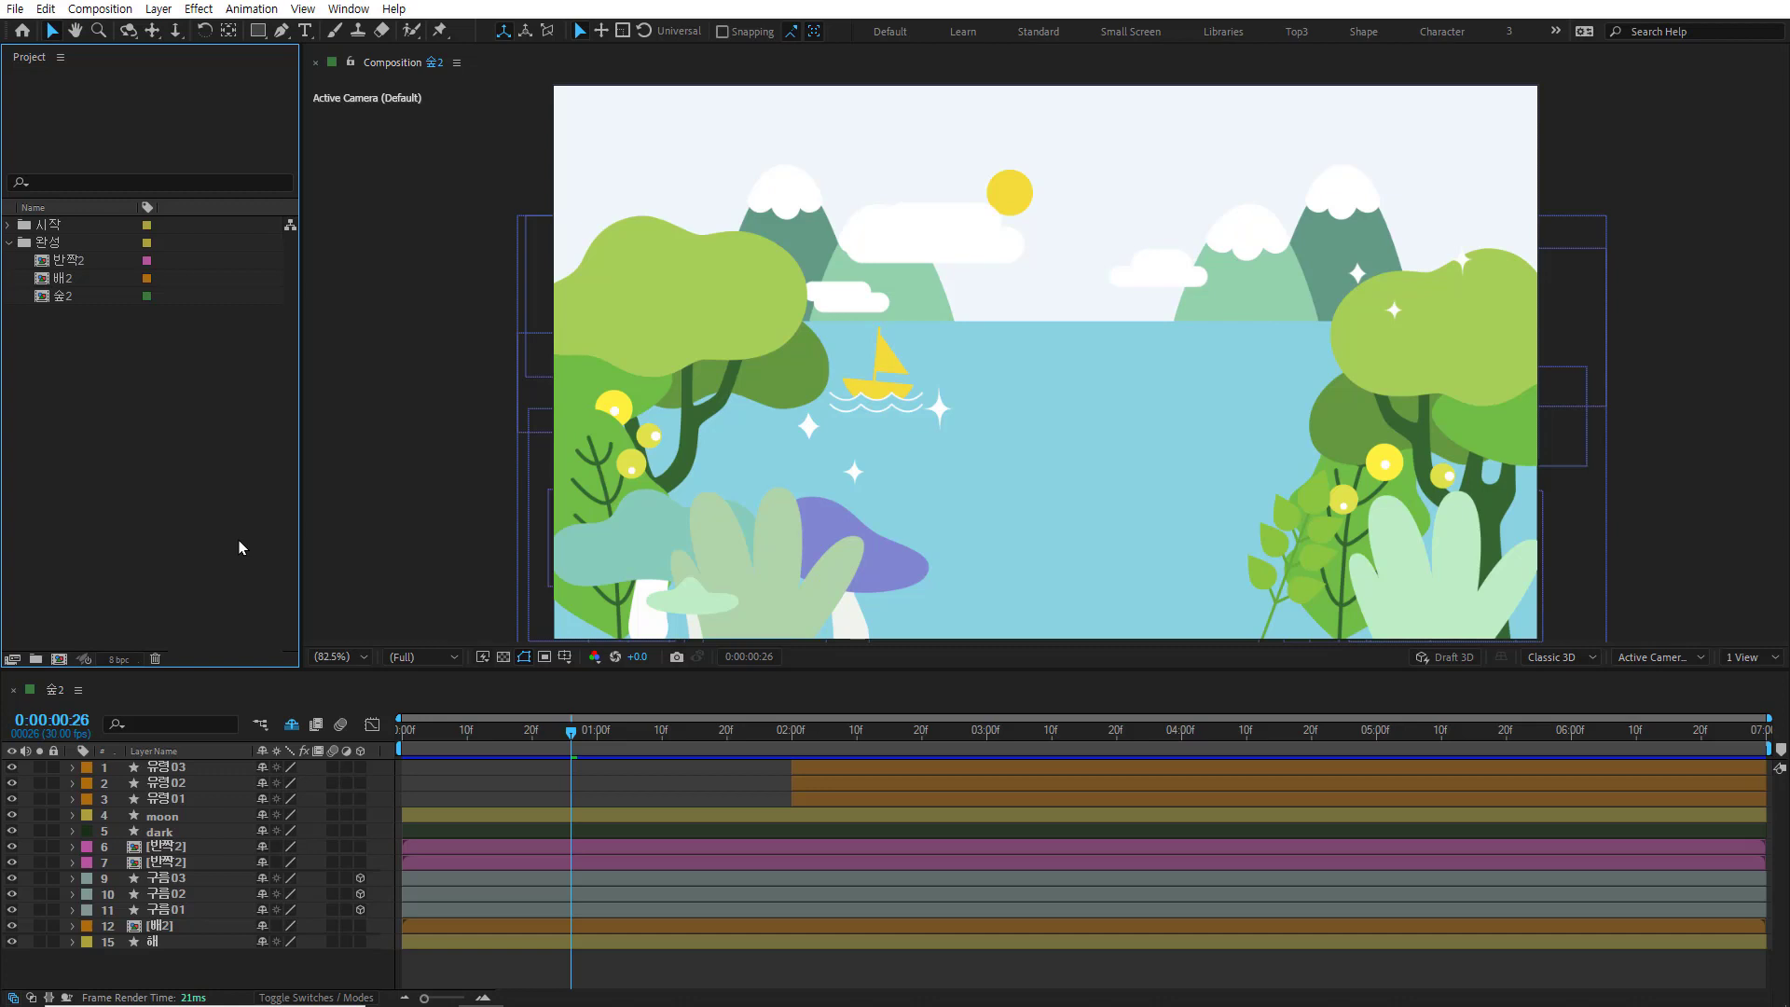
pyautogui.hotkey('ctrl', '1')
pyautogui.hotkey('ctrl', '1')
# Show and hide the Info and Preview panels one after the other, and display the Effects & Presets panel
pyautogui.hotkey('ctrl', '2')
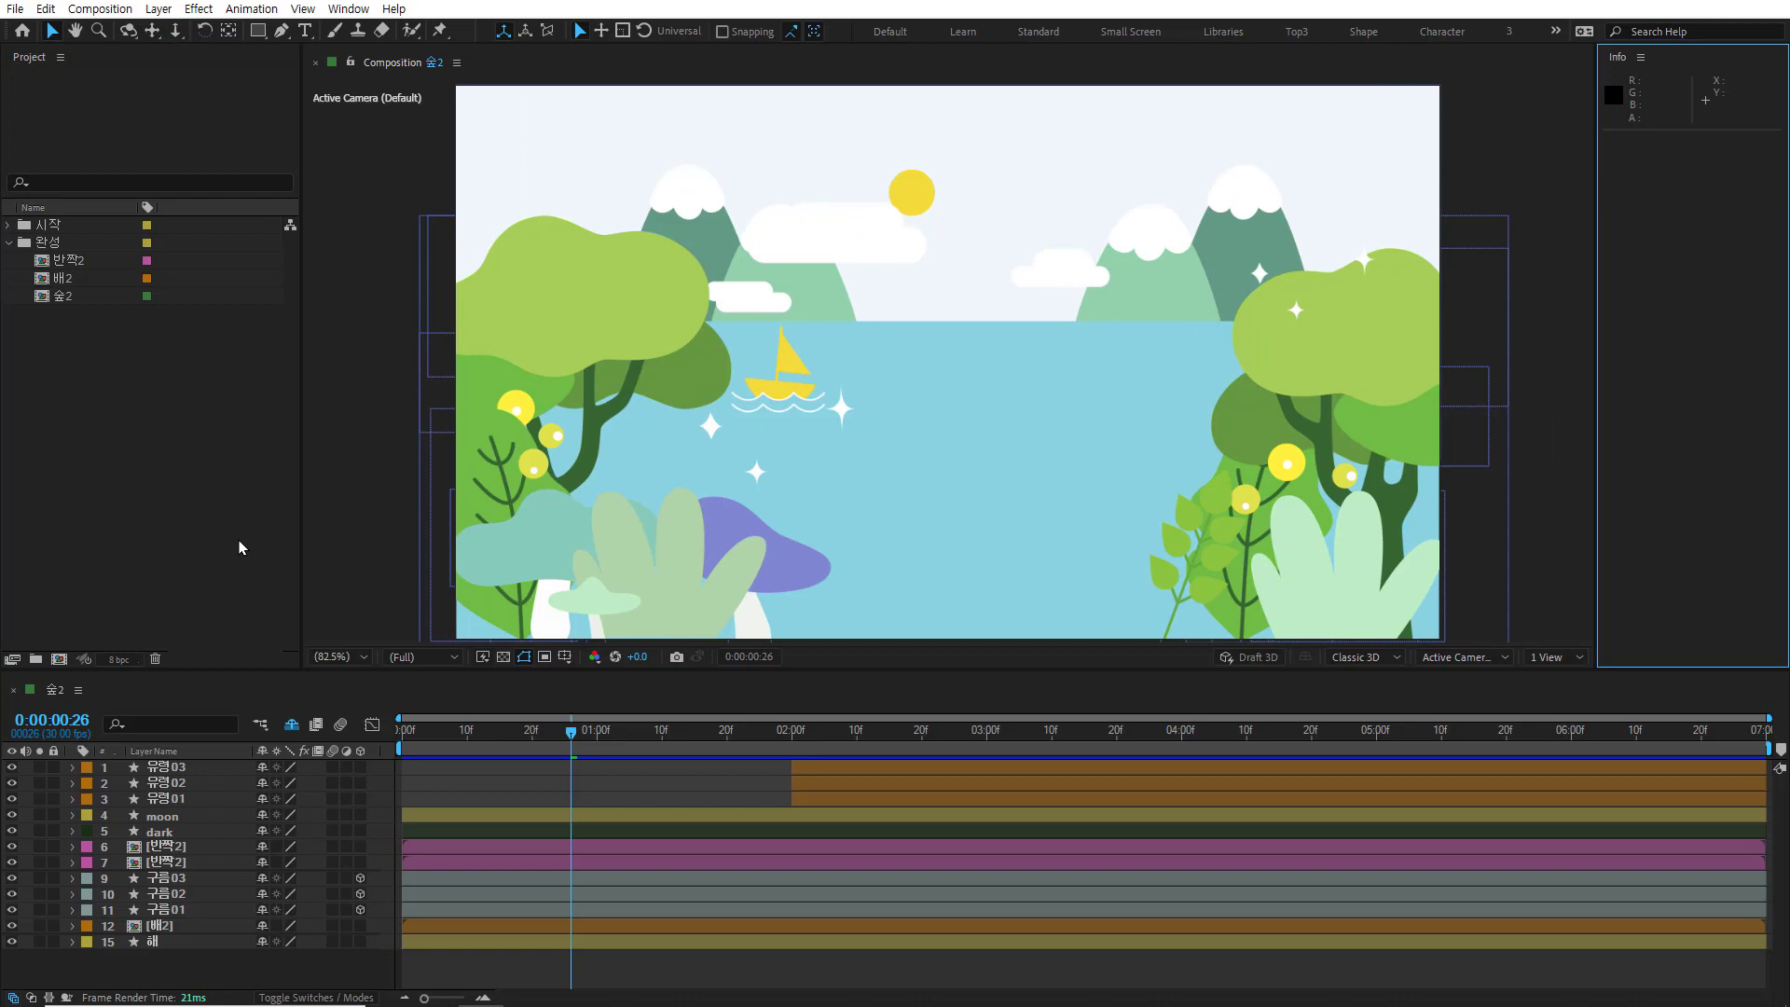
pyautogui.hotkey('ctrl', '2')
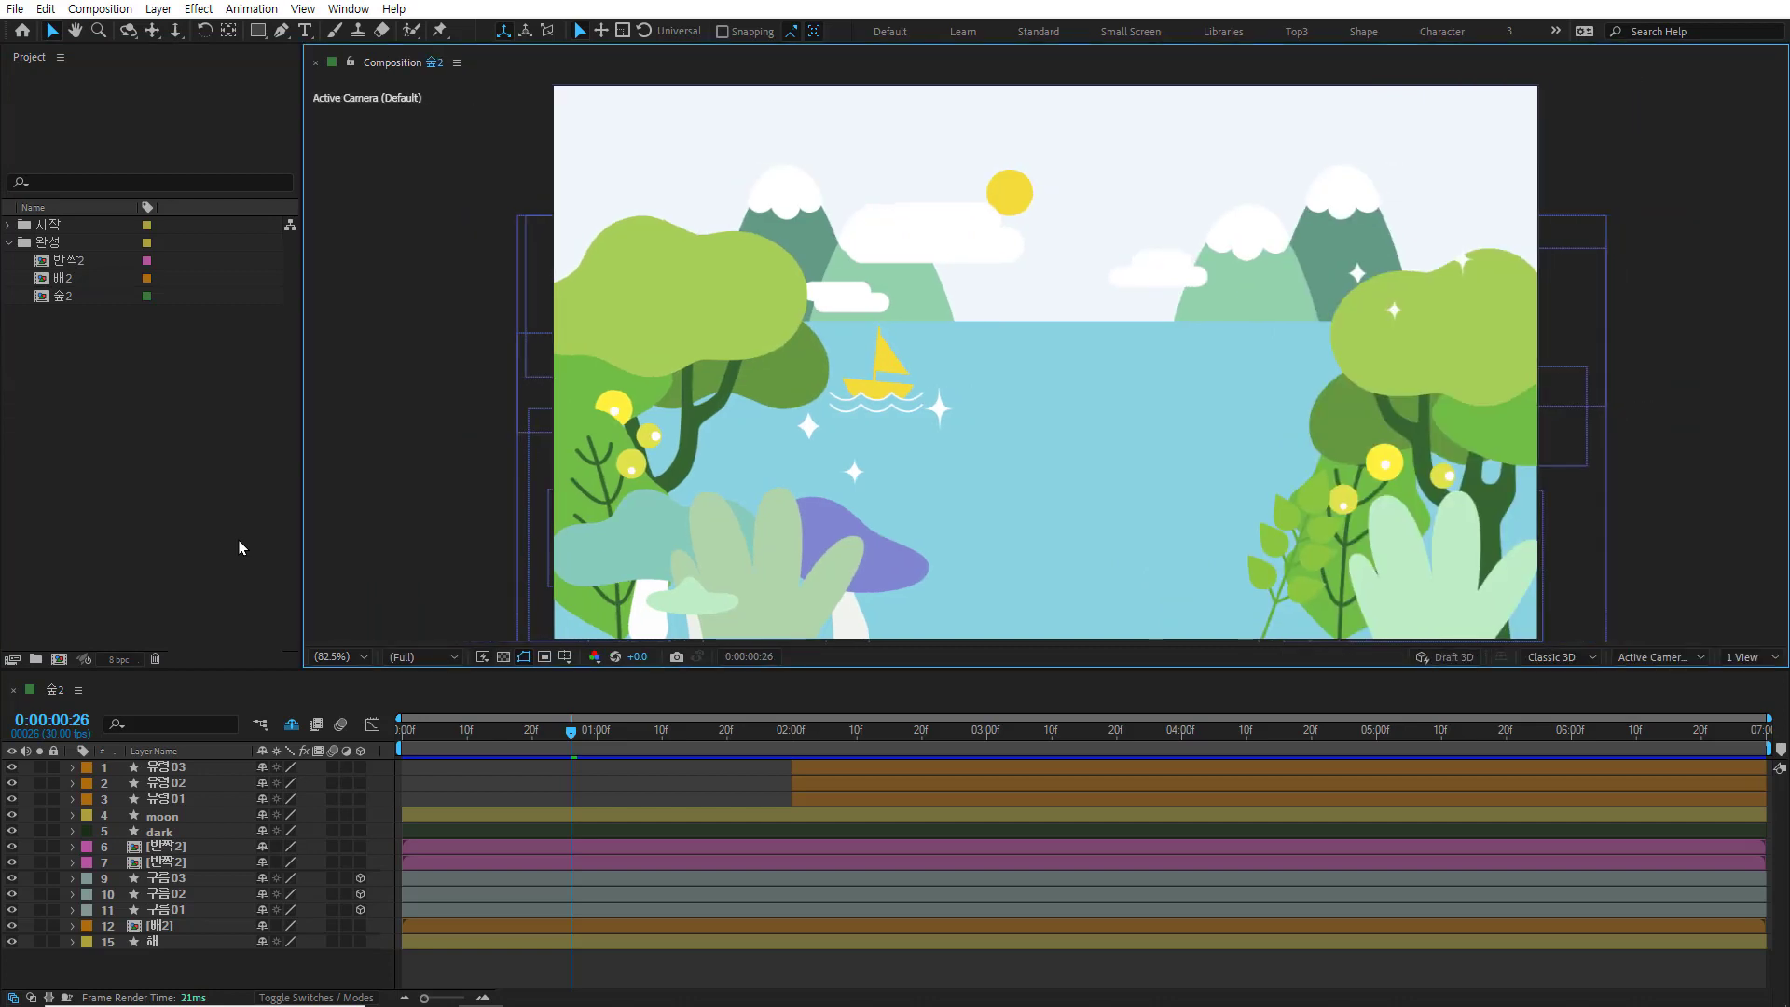
pyautogui.hotkey('ctrl', '3')
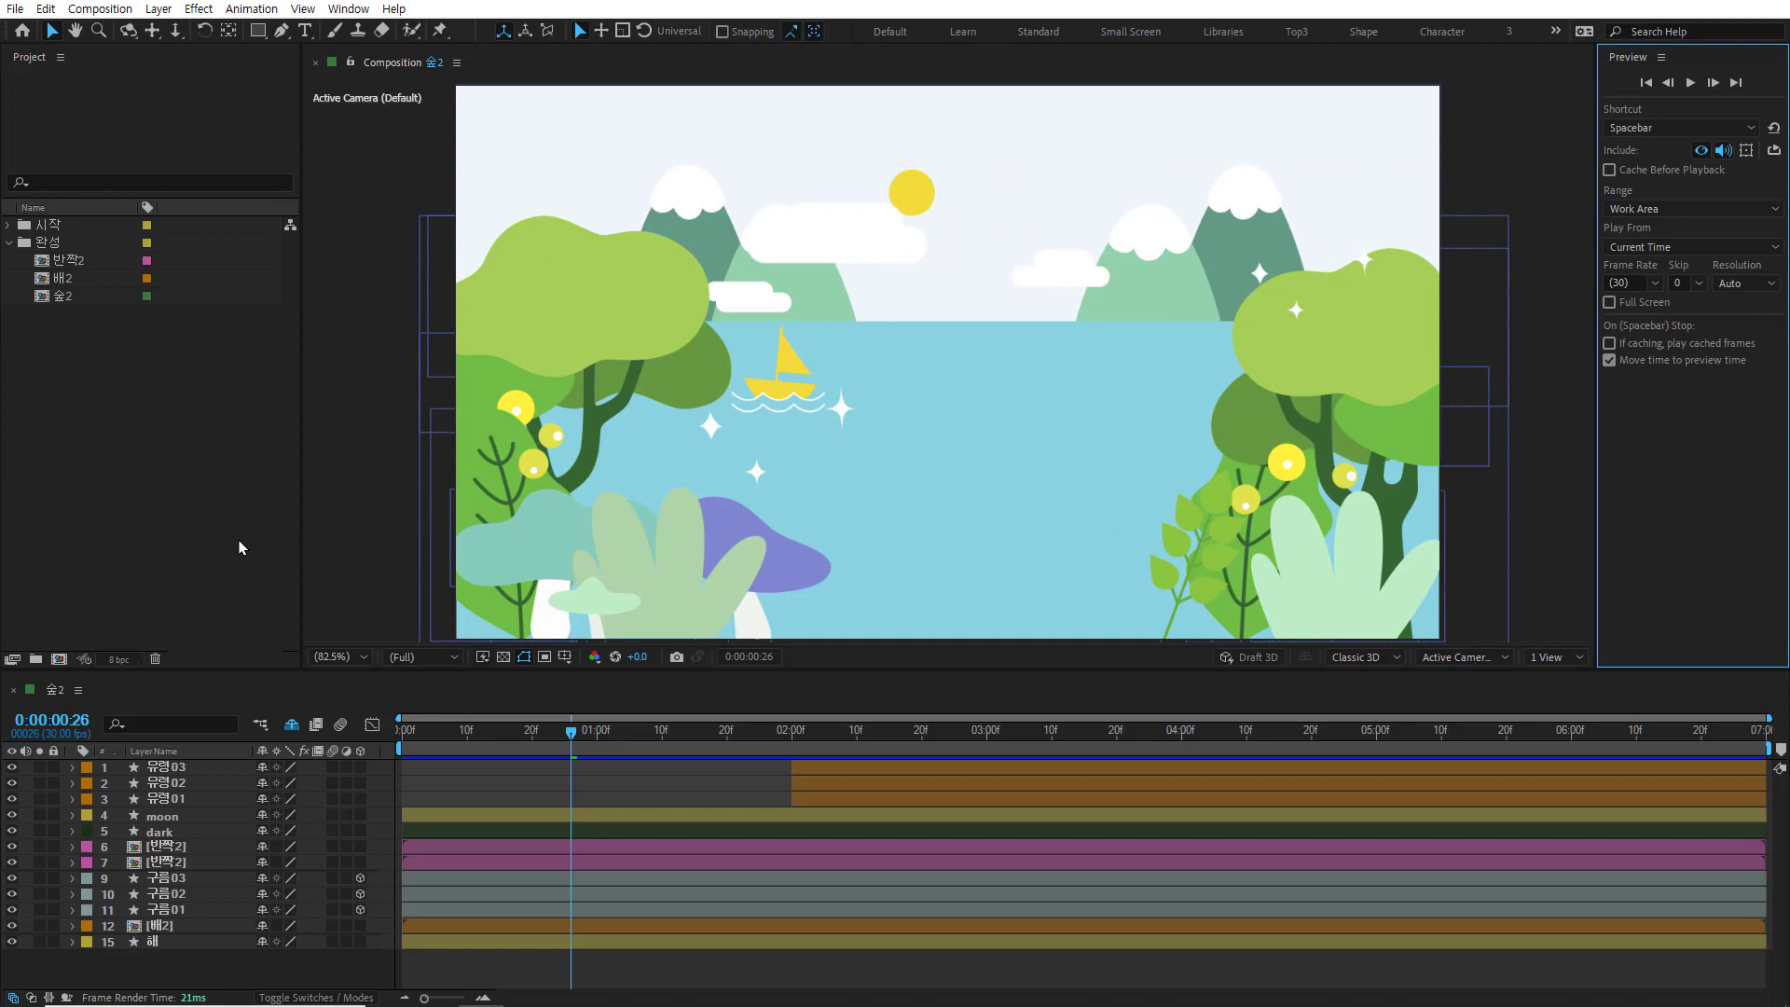
pyautogui.hotkey('ctrl', '3')
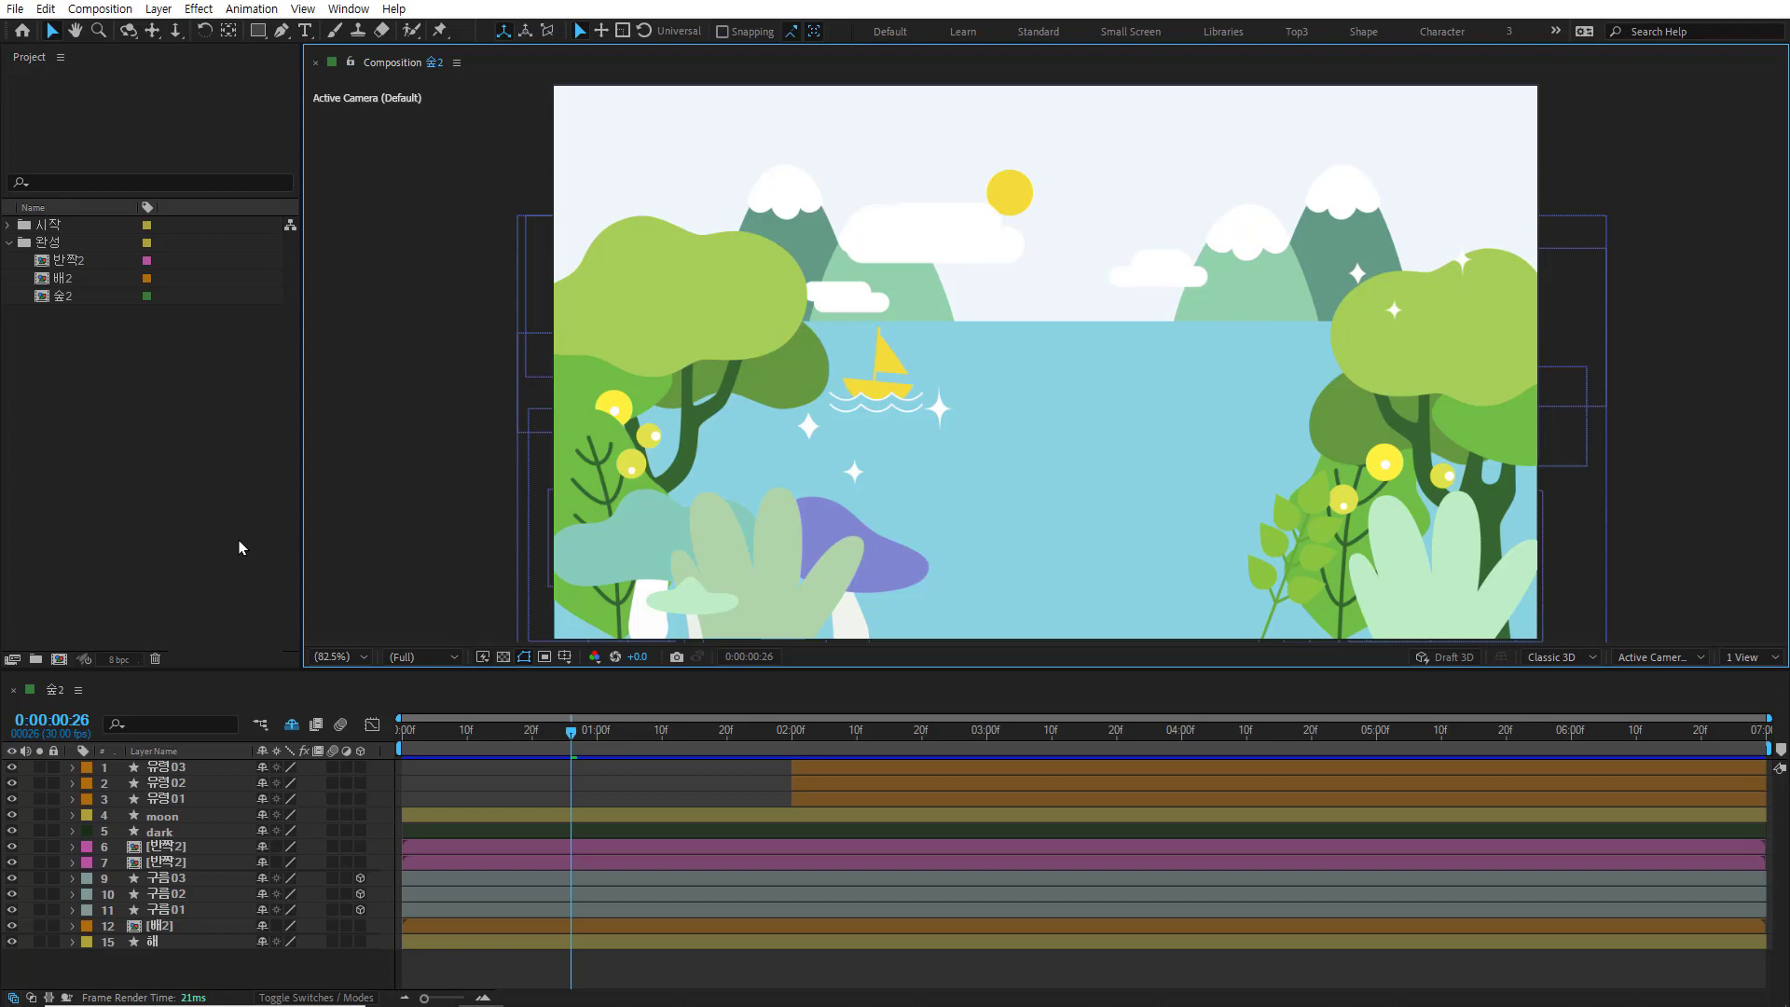
pyautogui.hotkey('ctrl', '5')
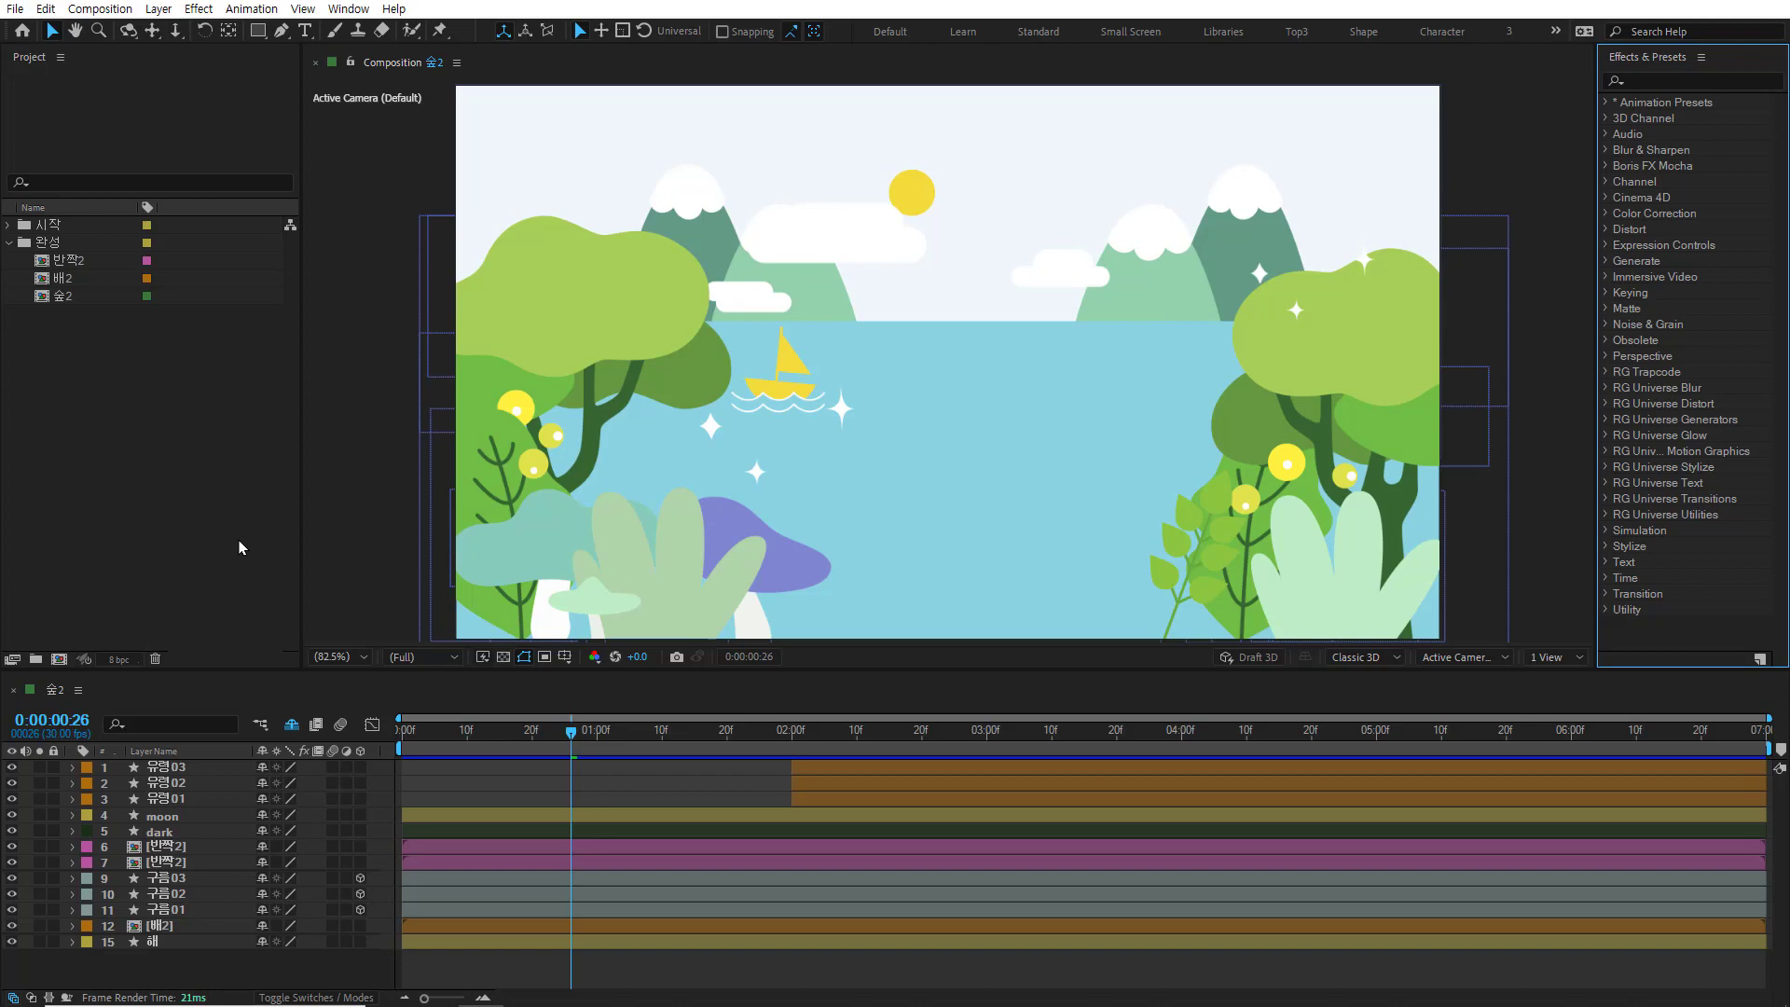
# Maximize and restore the composition viewer and the timeline panel in turn, finishing with the composition viewer
pyautogui.click(326, 480)
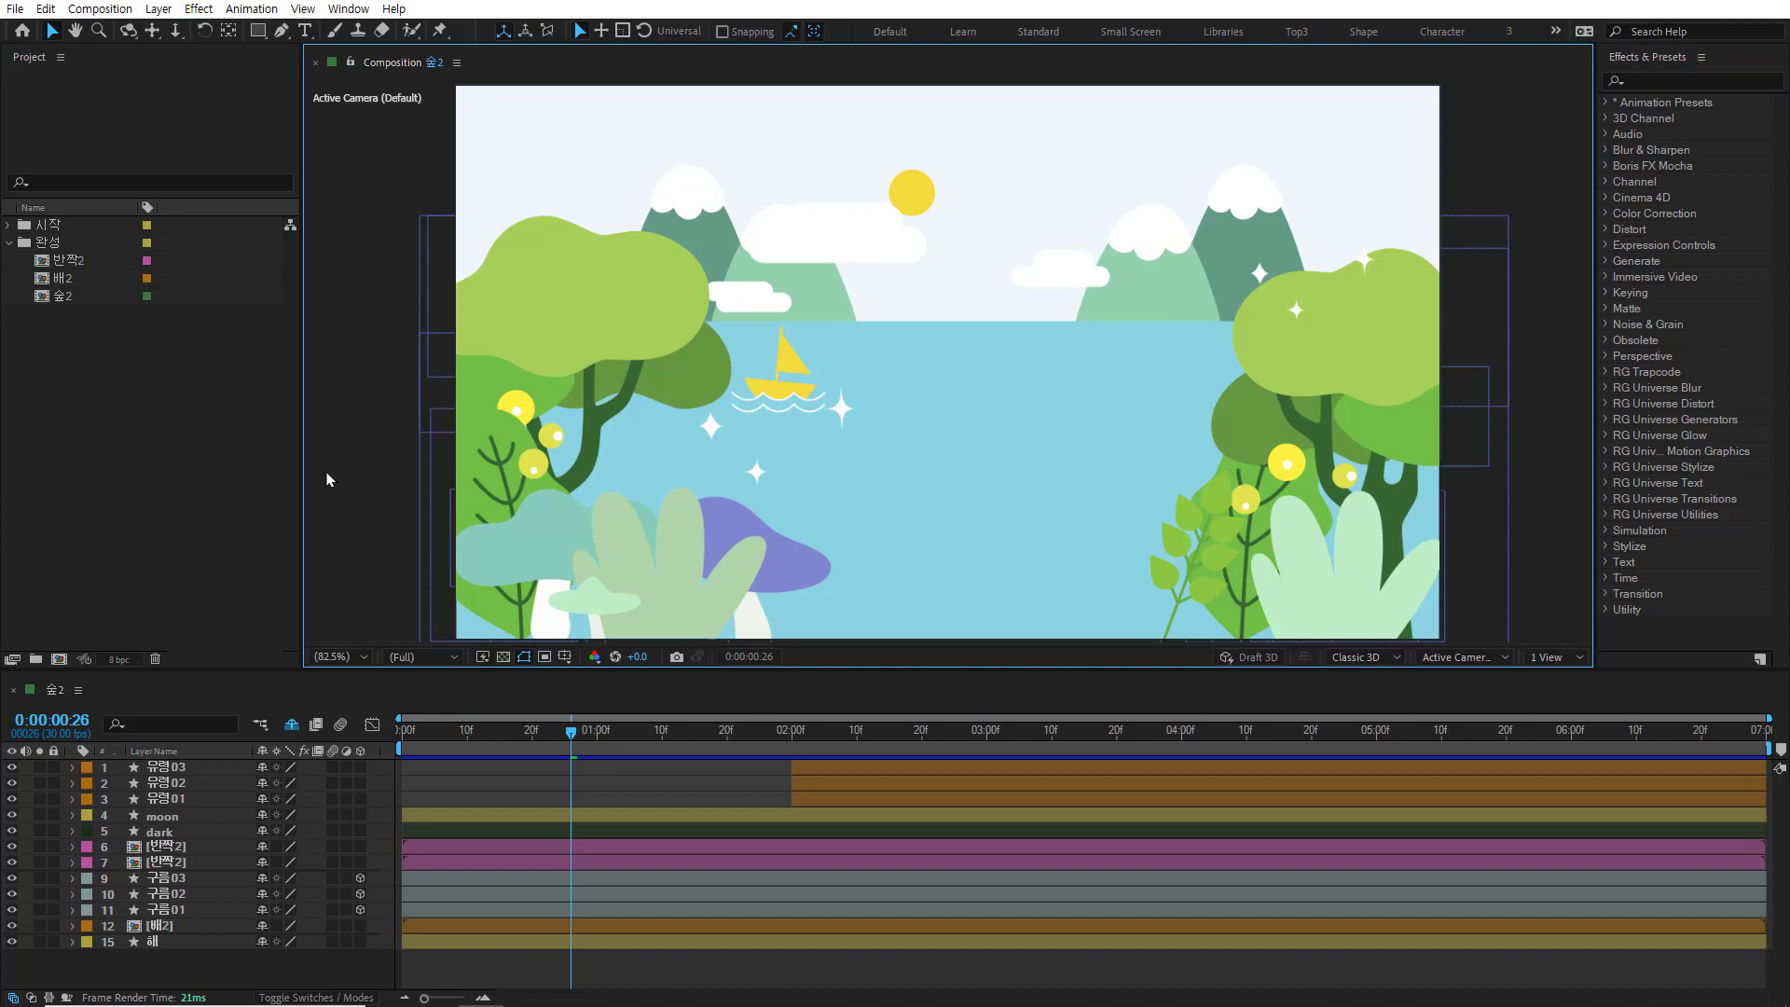
pyautogui.press('`')
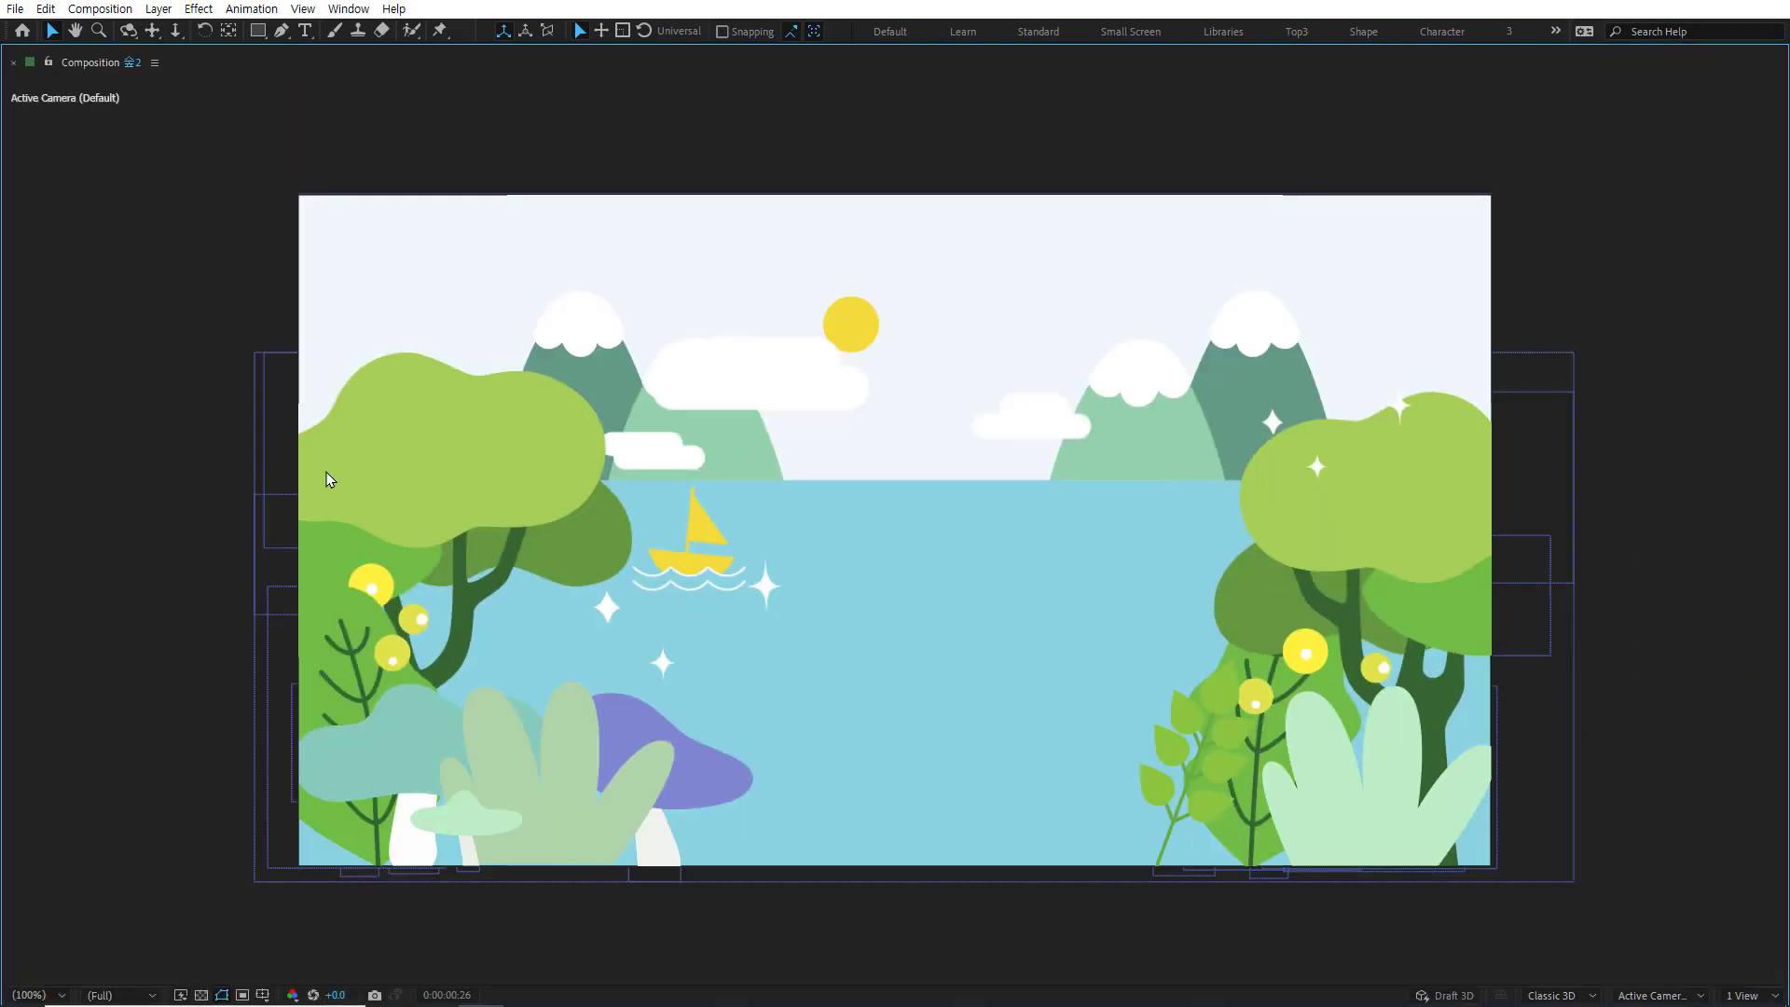
pyautogui.press('`')
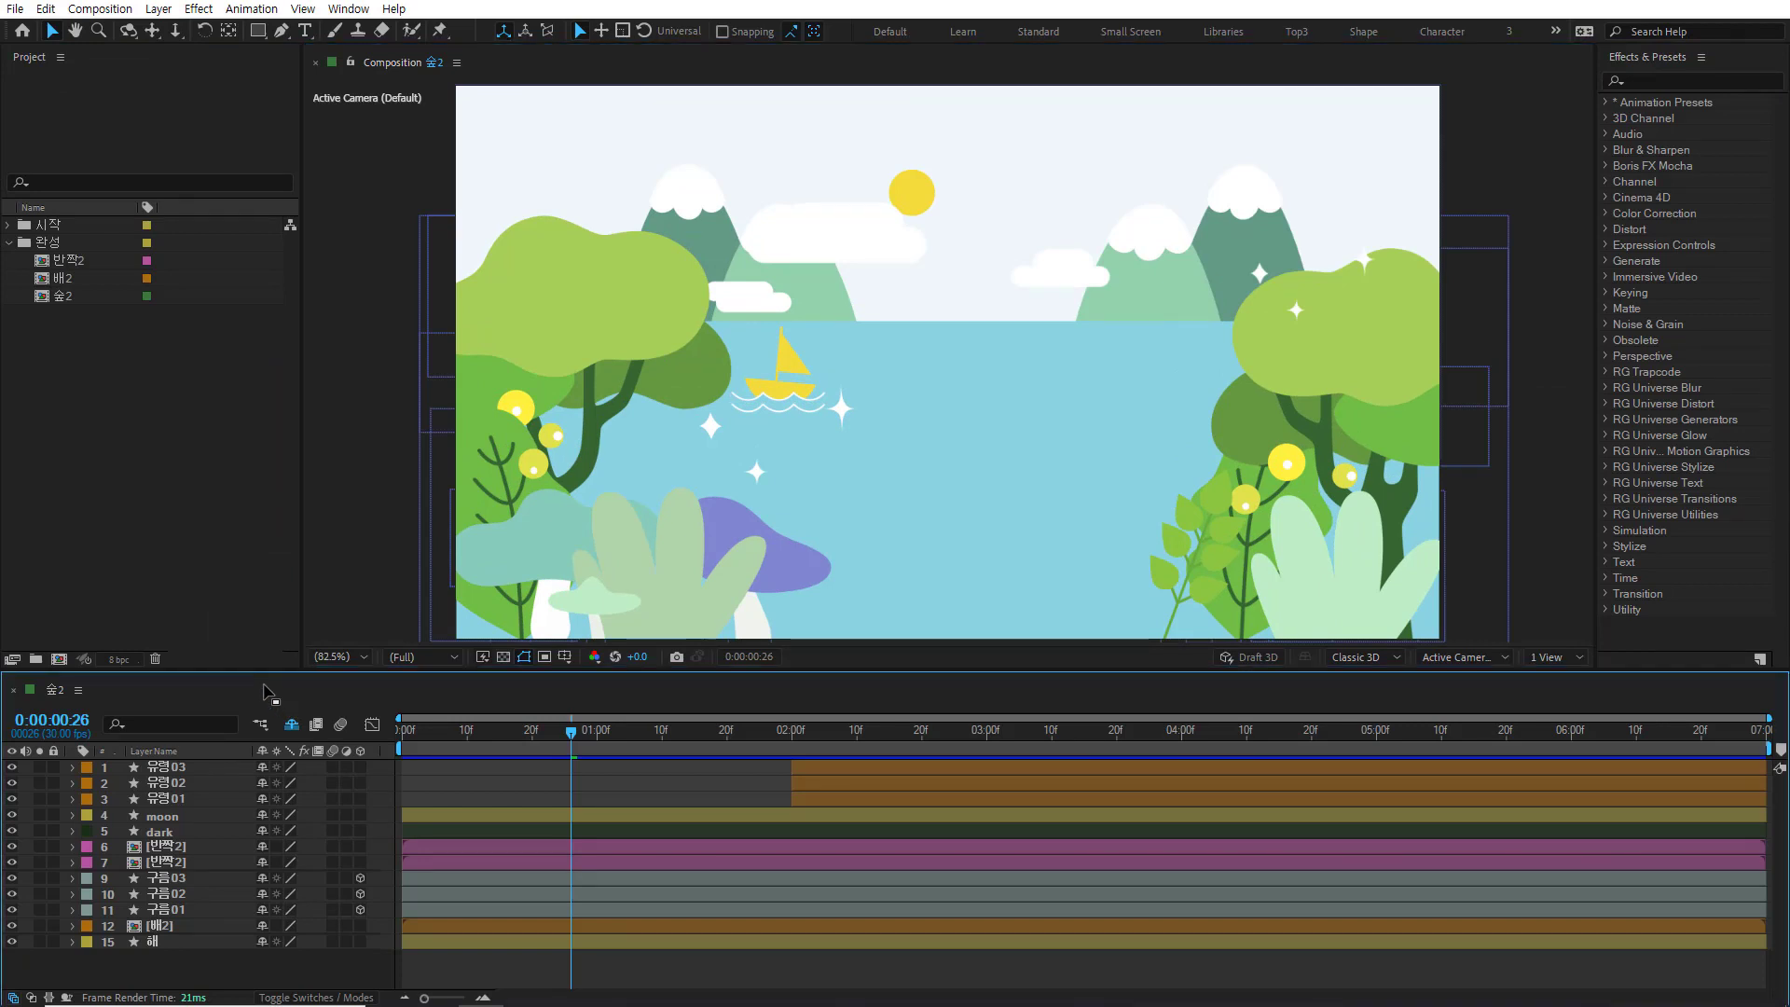
pyautogui.press('`')
pyautogui.press('`')
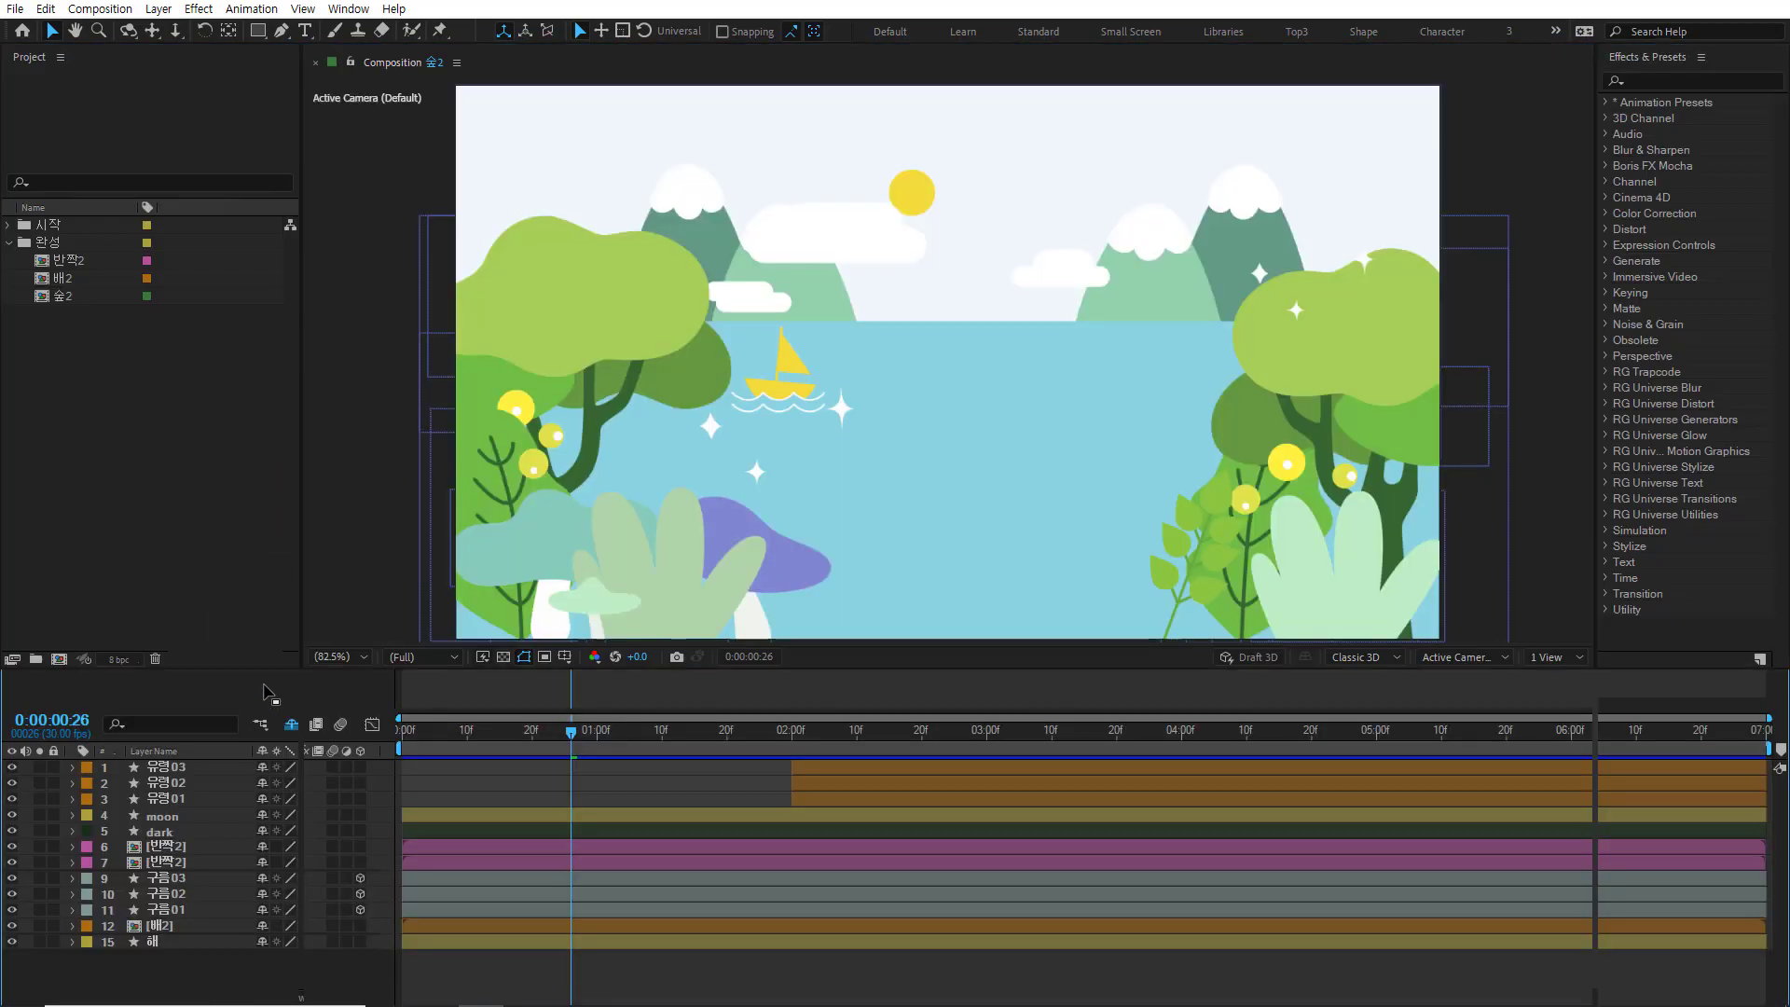
pyautogui.moveTo(300, 613); pyautogui.dragTo(343, 609)
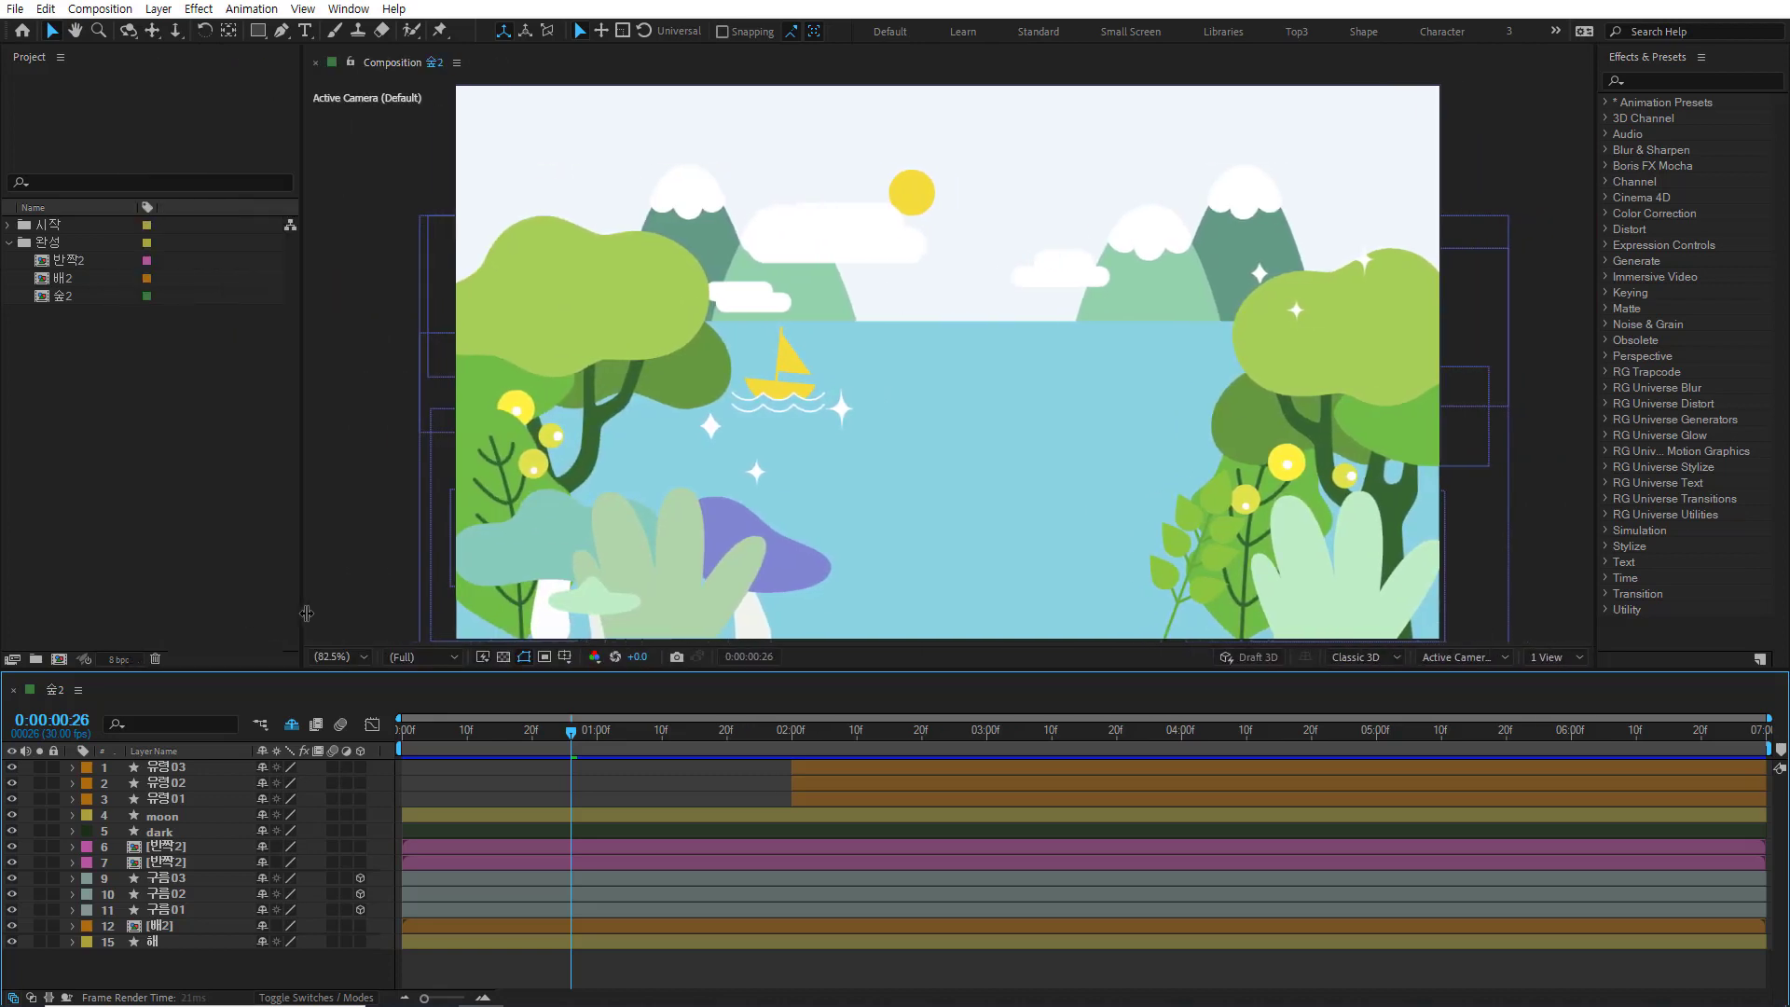
pyautogui.press('`')
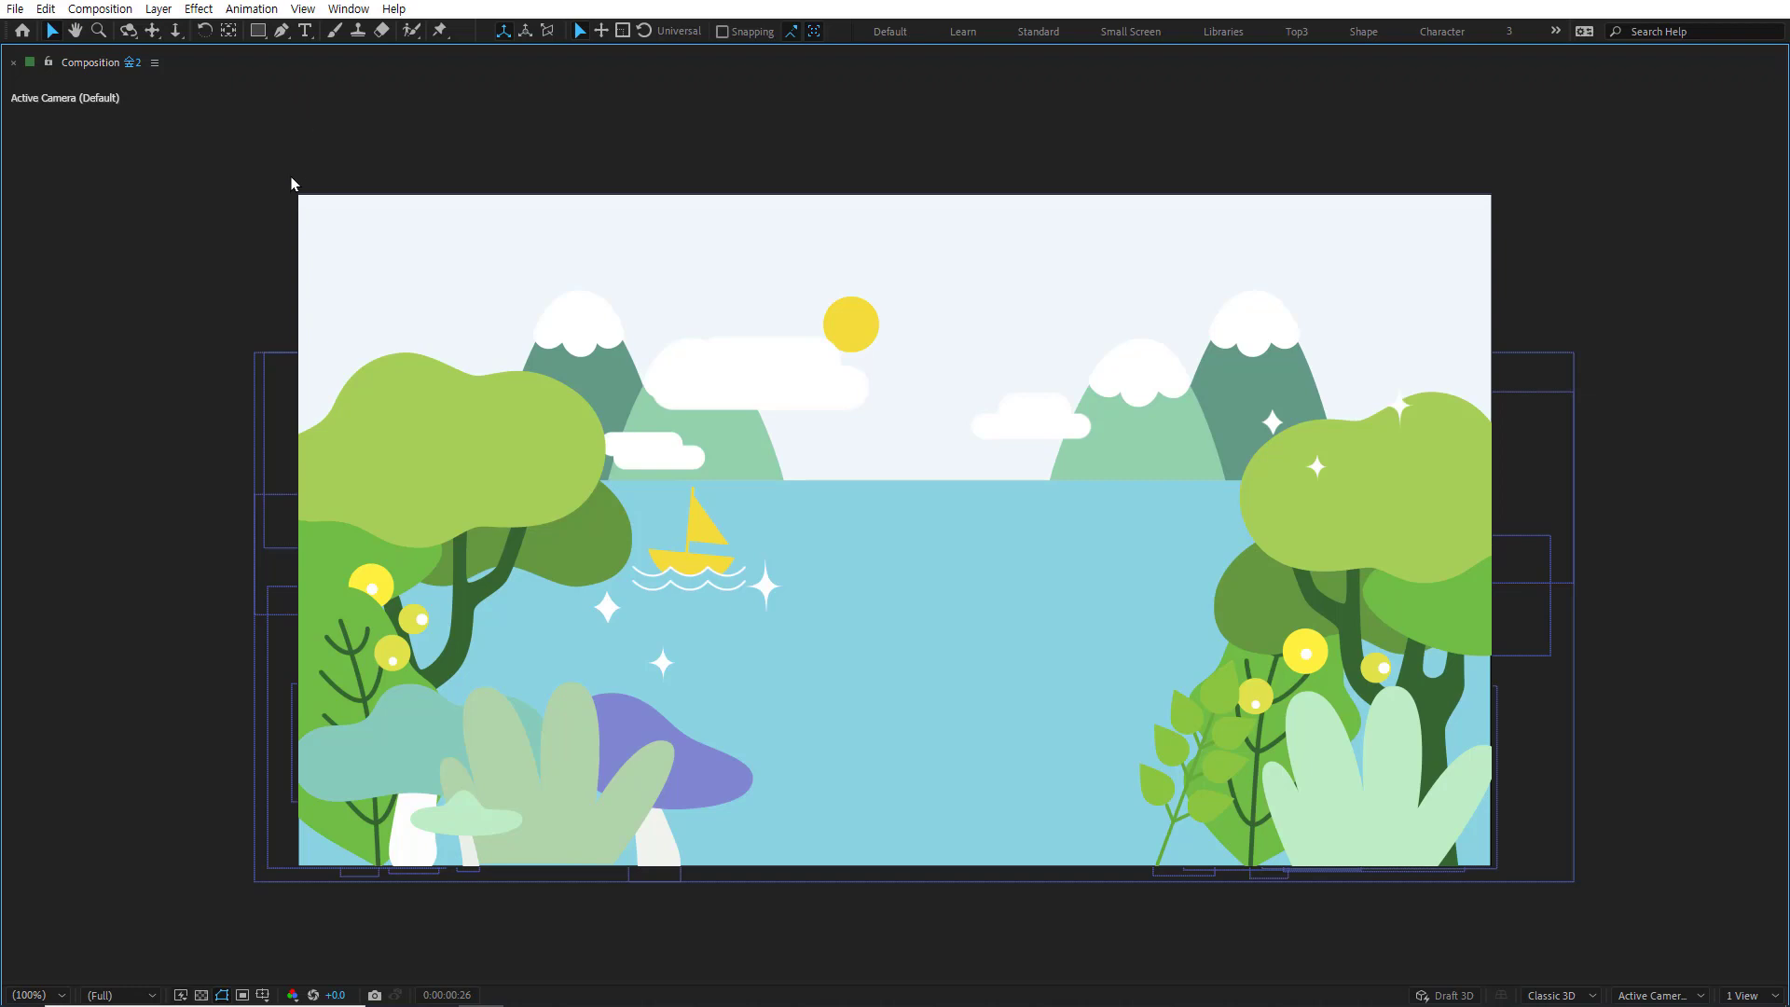
pyautogui.press('`')
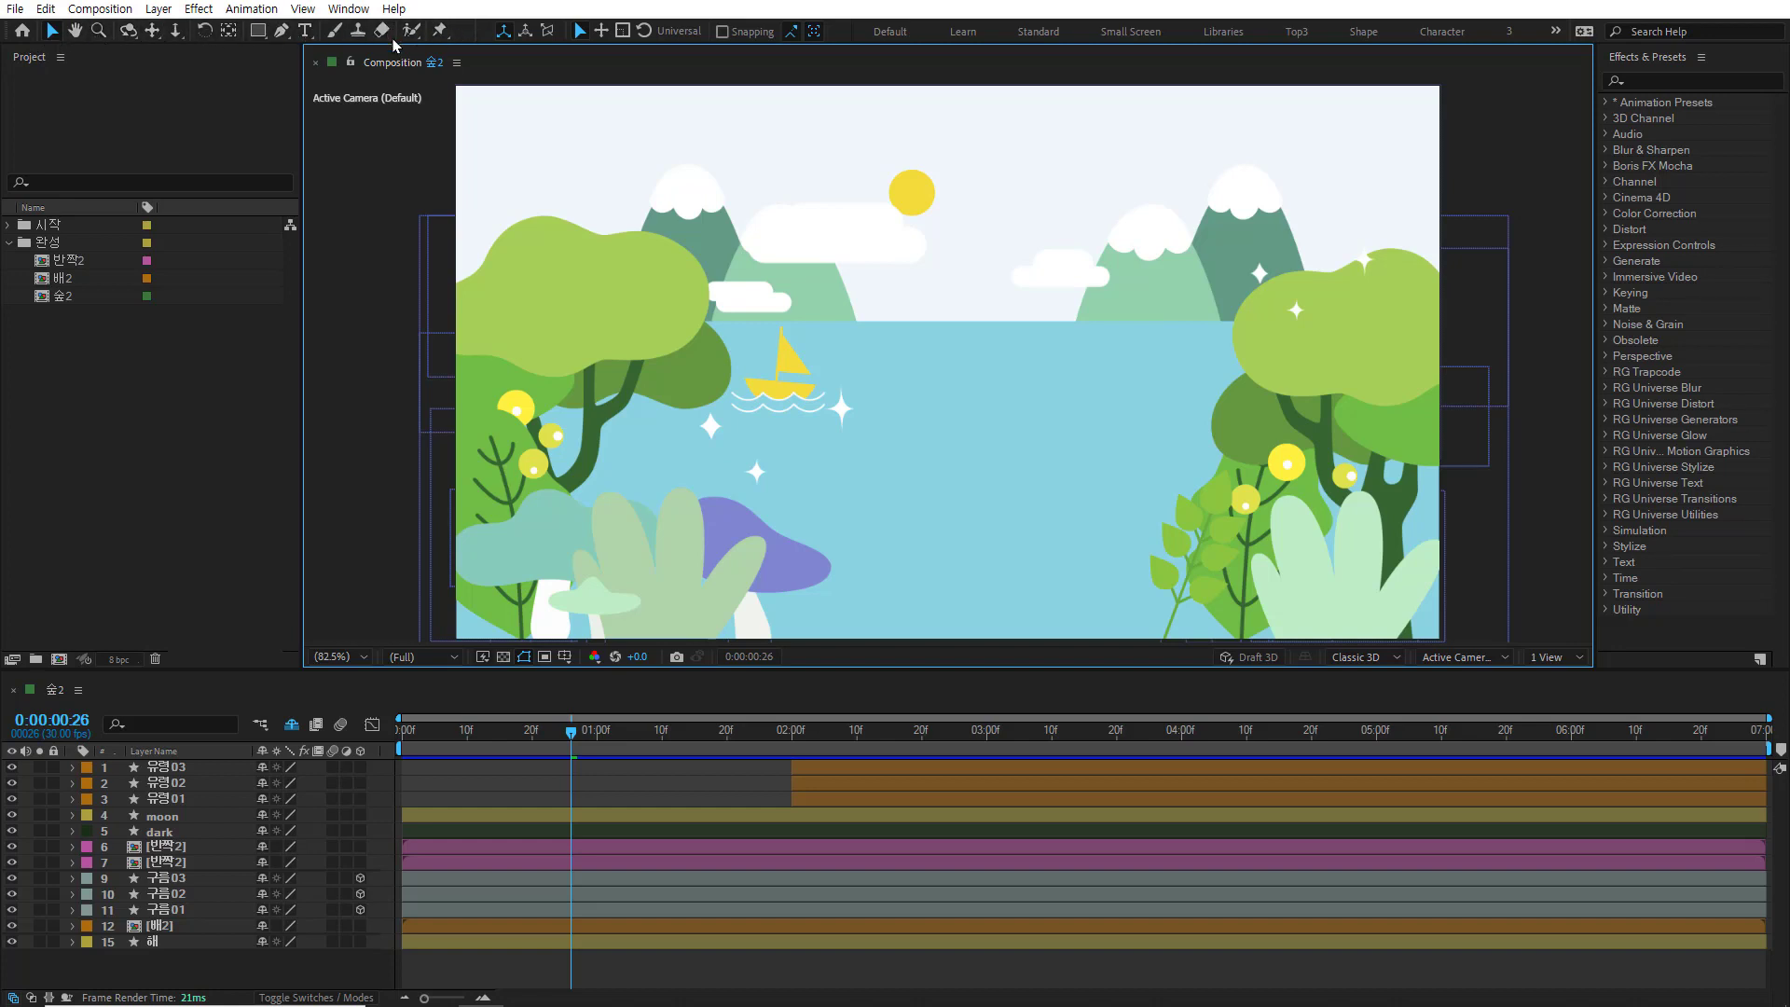
# Hide and redisplay the Project panel, and do the same with the Tools panel
pyautogui.hotkey('ctrl', '0')
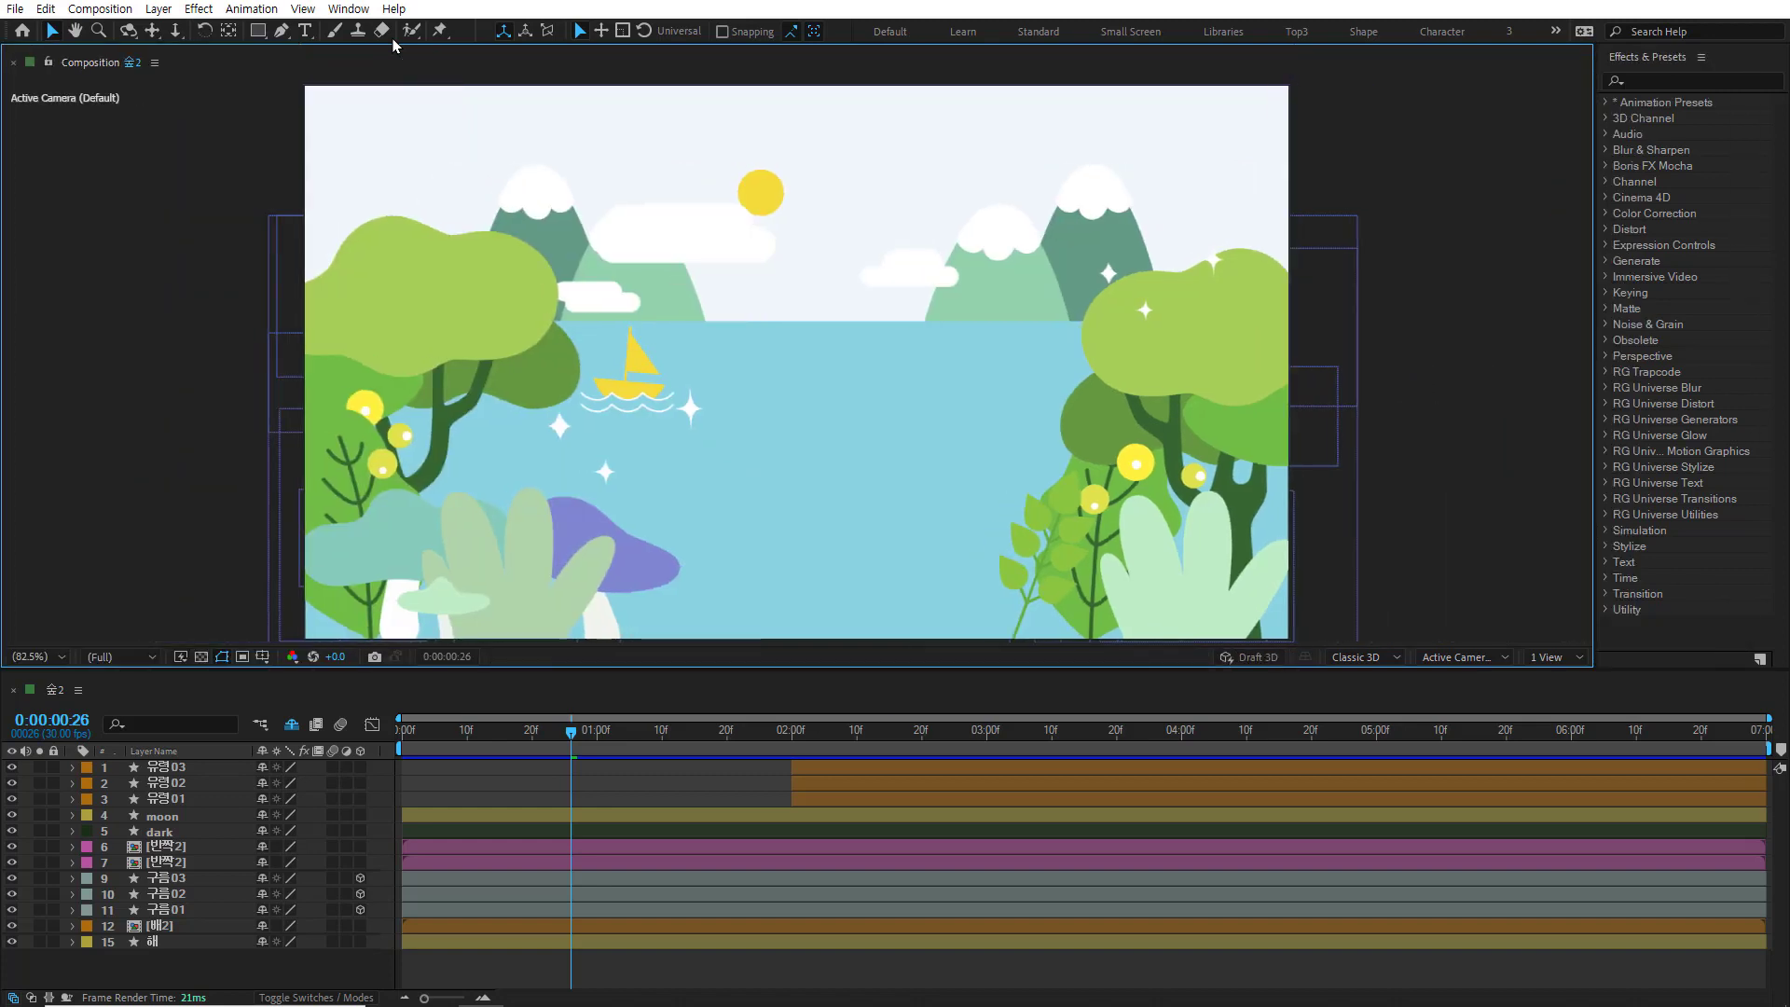
pyautogui.hotkey('ctrl', '0')
pyautogui.hotkey('ctrl', '1')
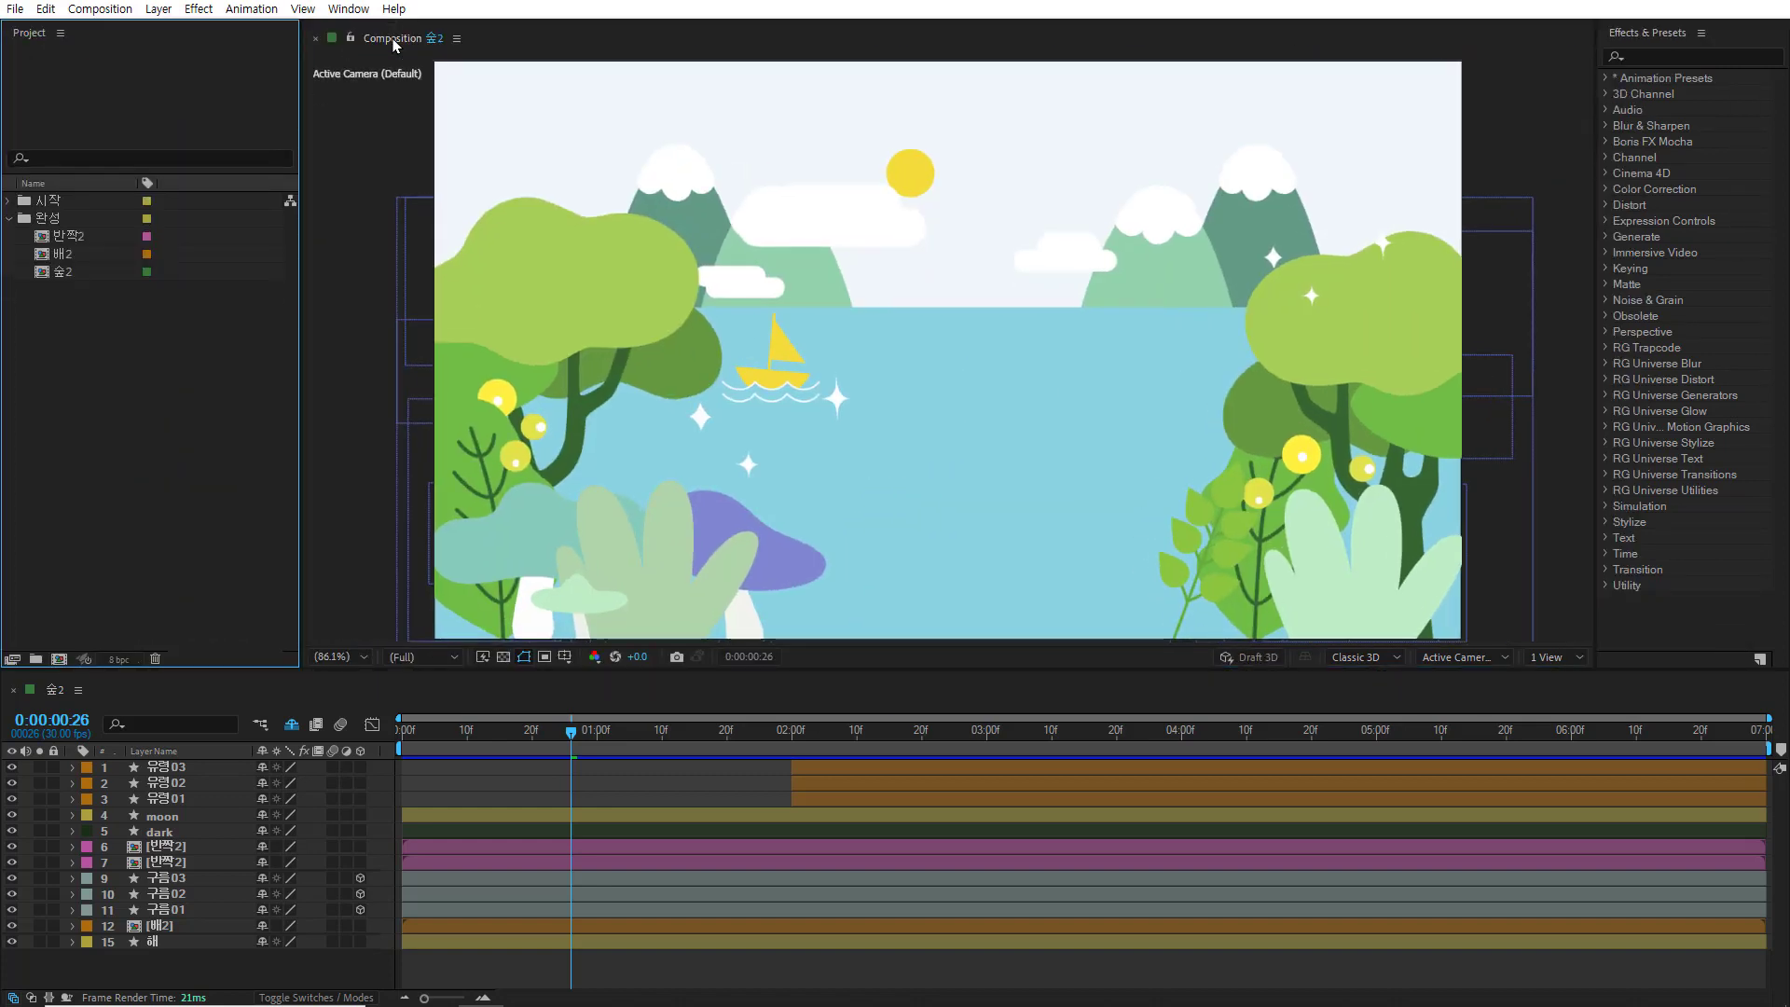
pyautogui.hotkey('ctrl', '1')
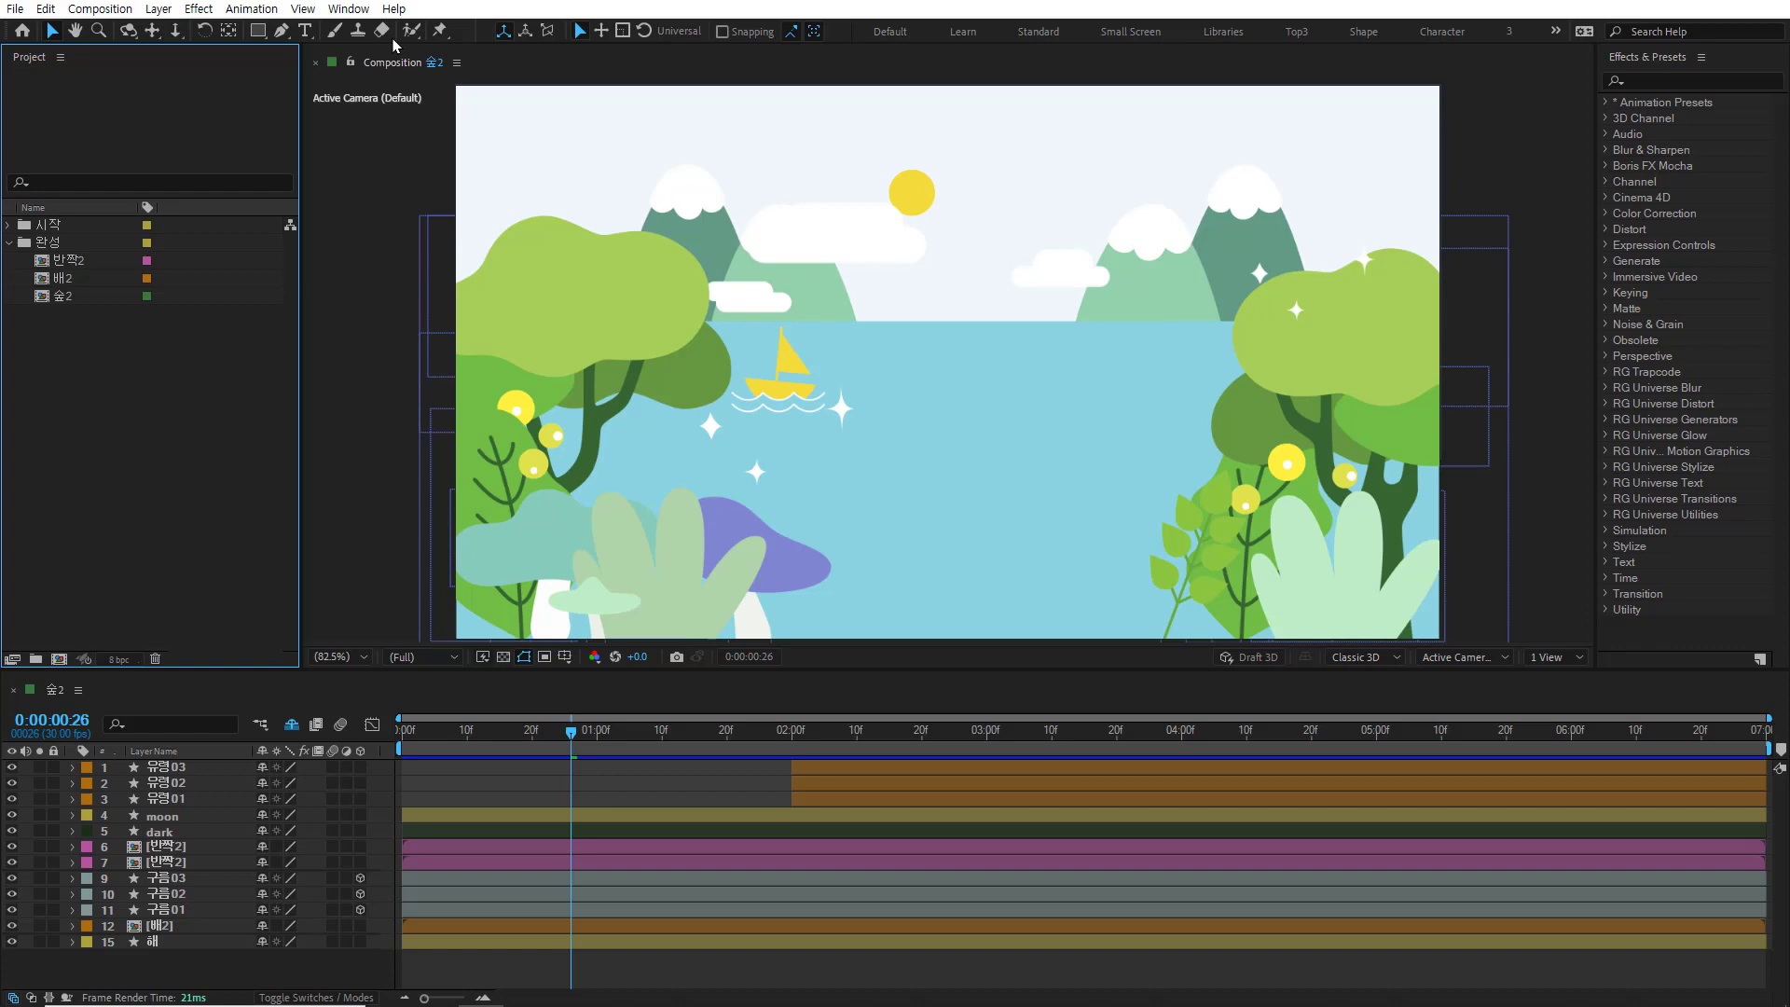
# Pan the view of the composition with the Hand tool and return to the Selection tool
pyautogui.click(75, 30)
pyautogui.moveTo(830, 331); pyautogui.dragTo(772, 266)
pyautogui.press('v')
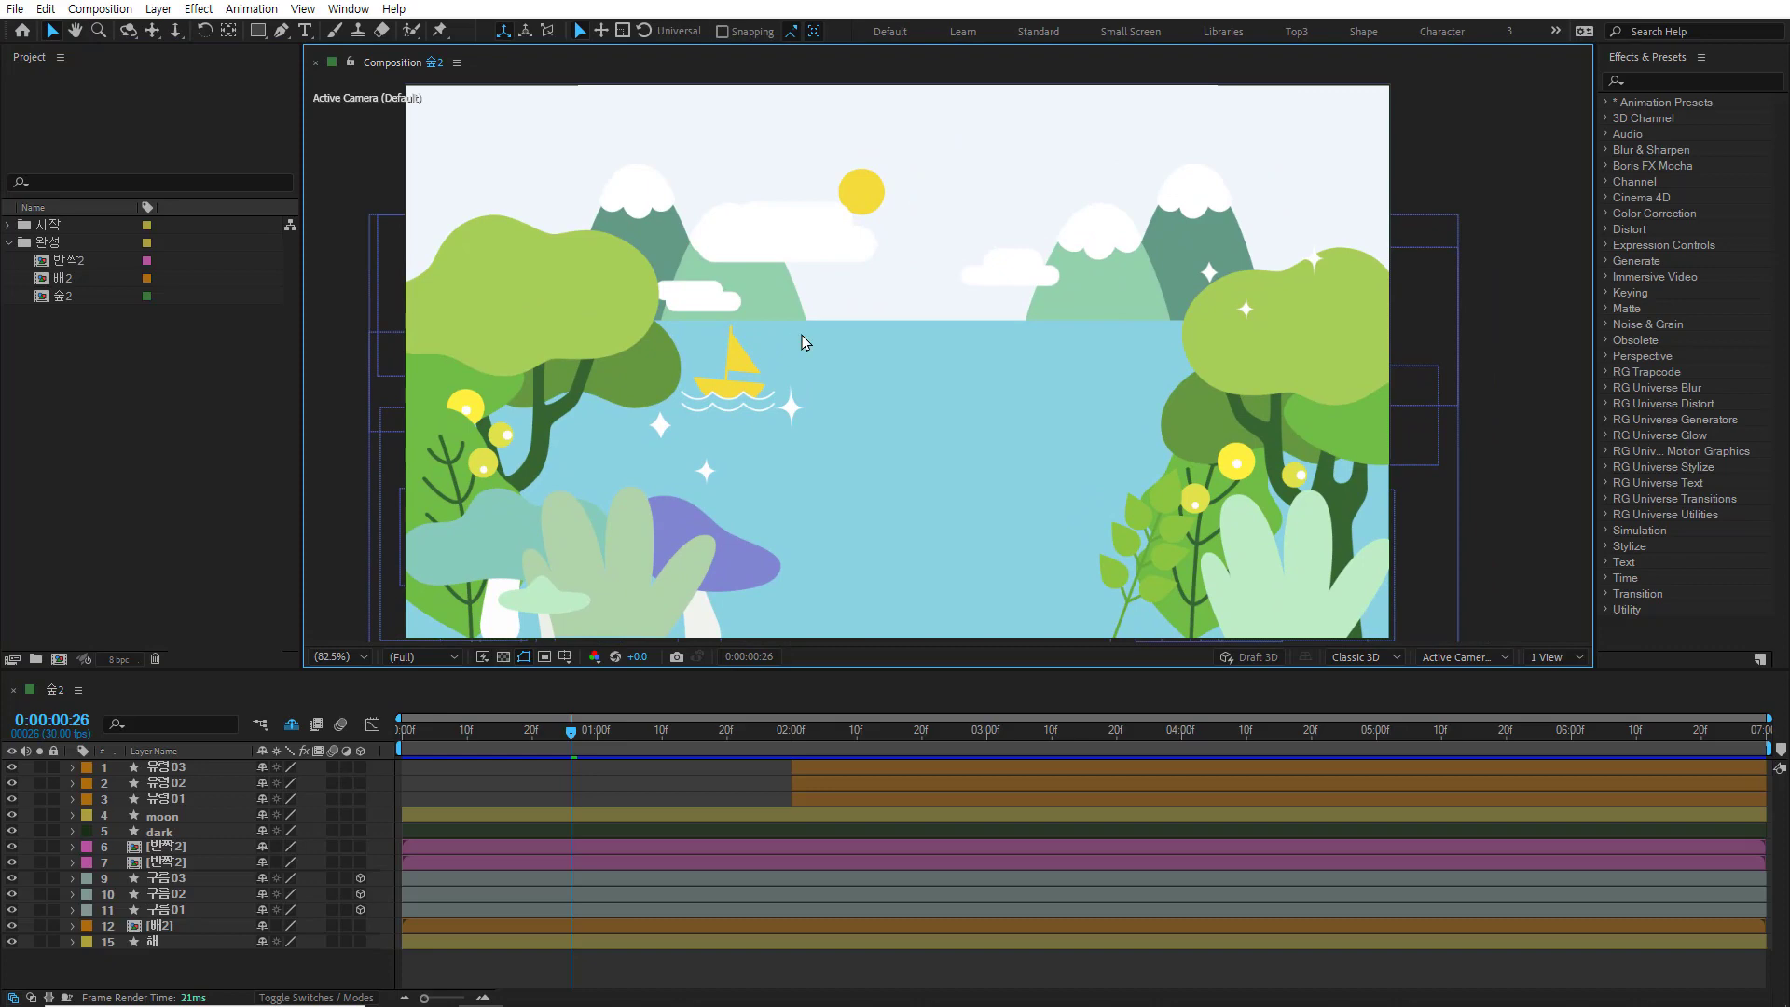
# Zoom the composition view in and out repeatedly, ending at 100% magnification
pyautogui.press('.')
pyautogui.press('.')
pyautogui.press(',')
pyautogui.press(',')
pyautogui.press(',')
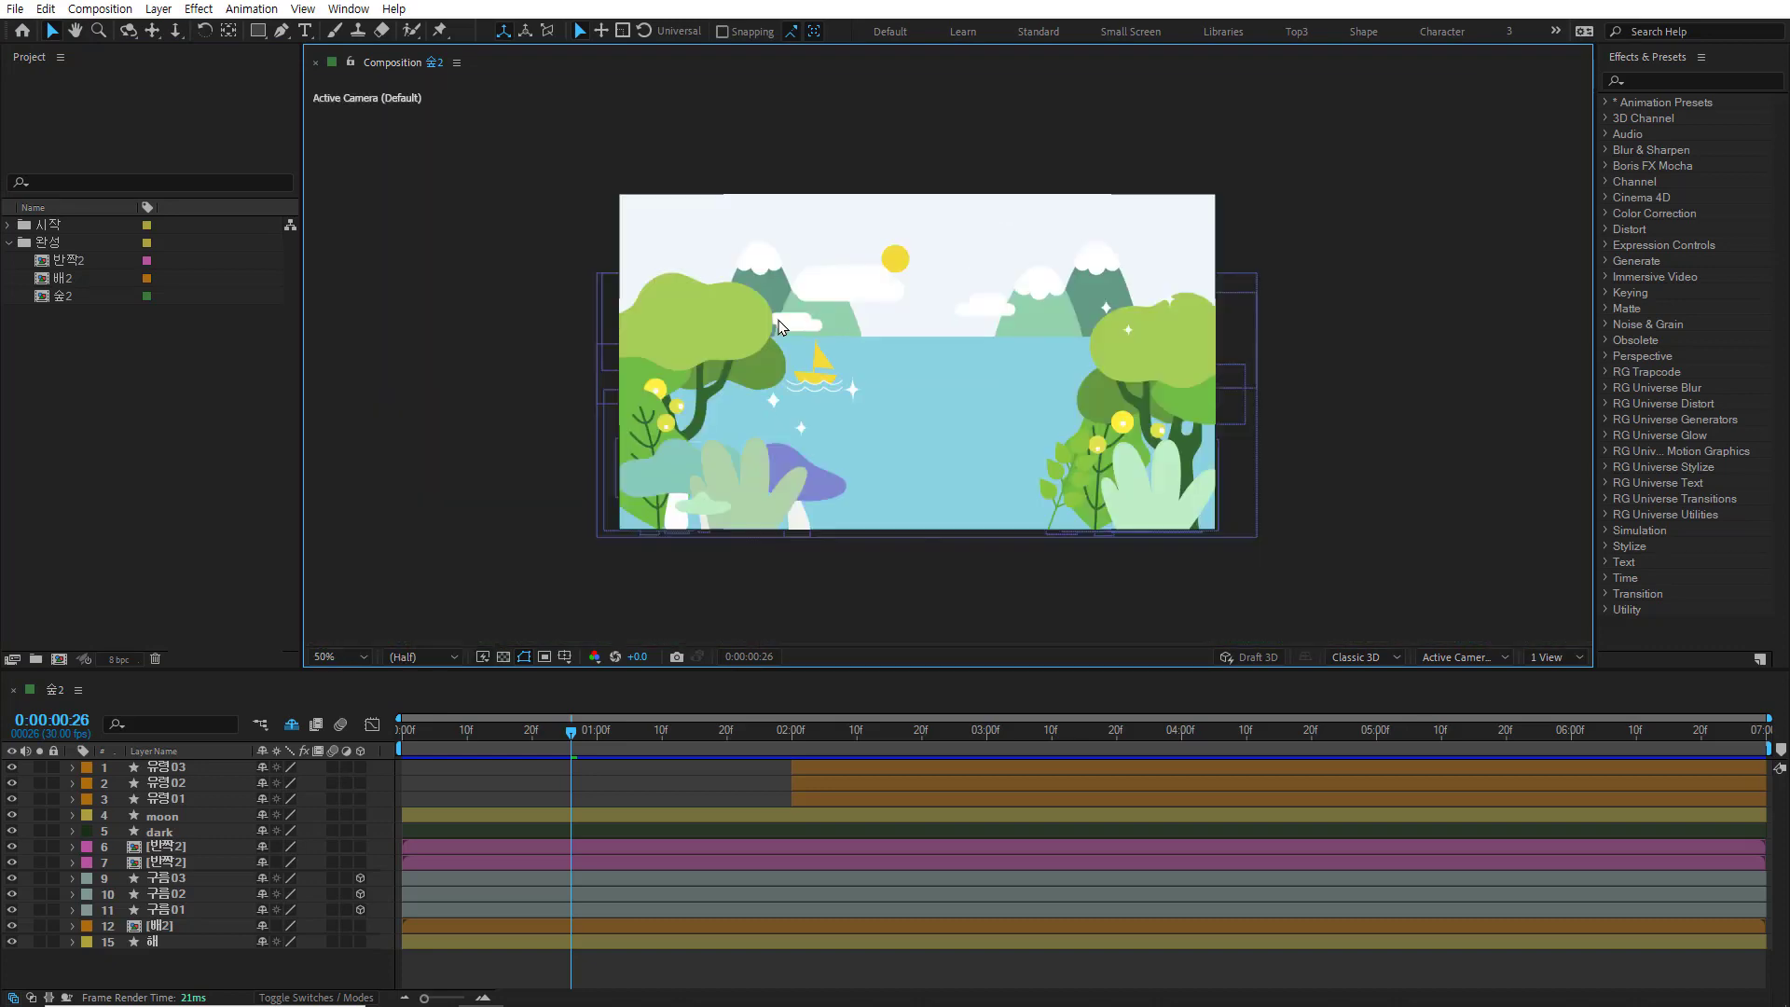
pyautogui.press('.')
pyautogui.press('.')
pyautogui.press(',')
pyautogui.press(',')
pyautogui.press(',')
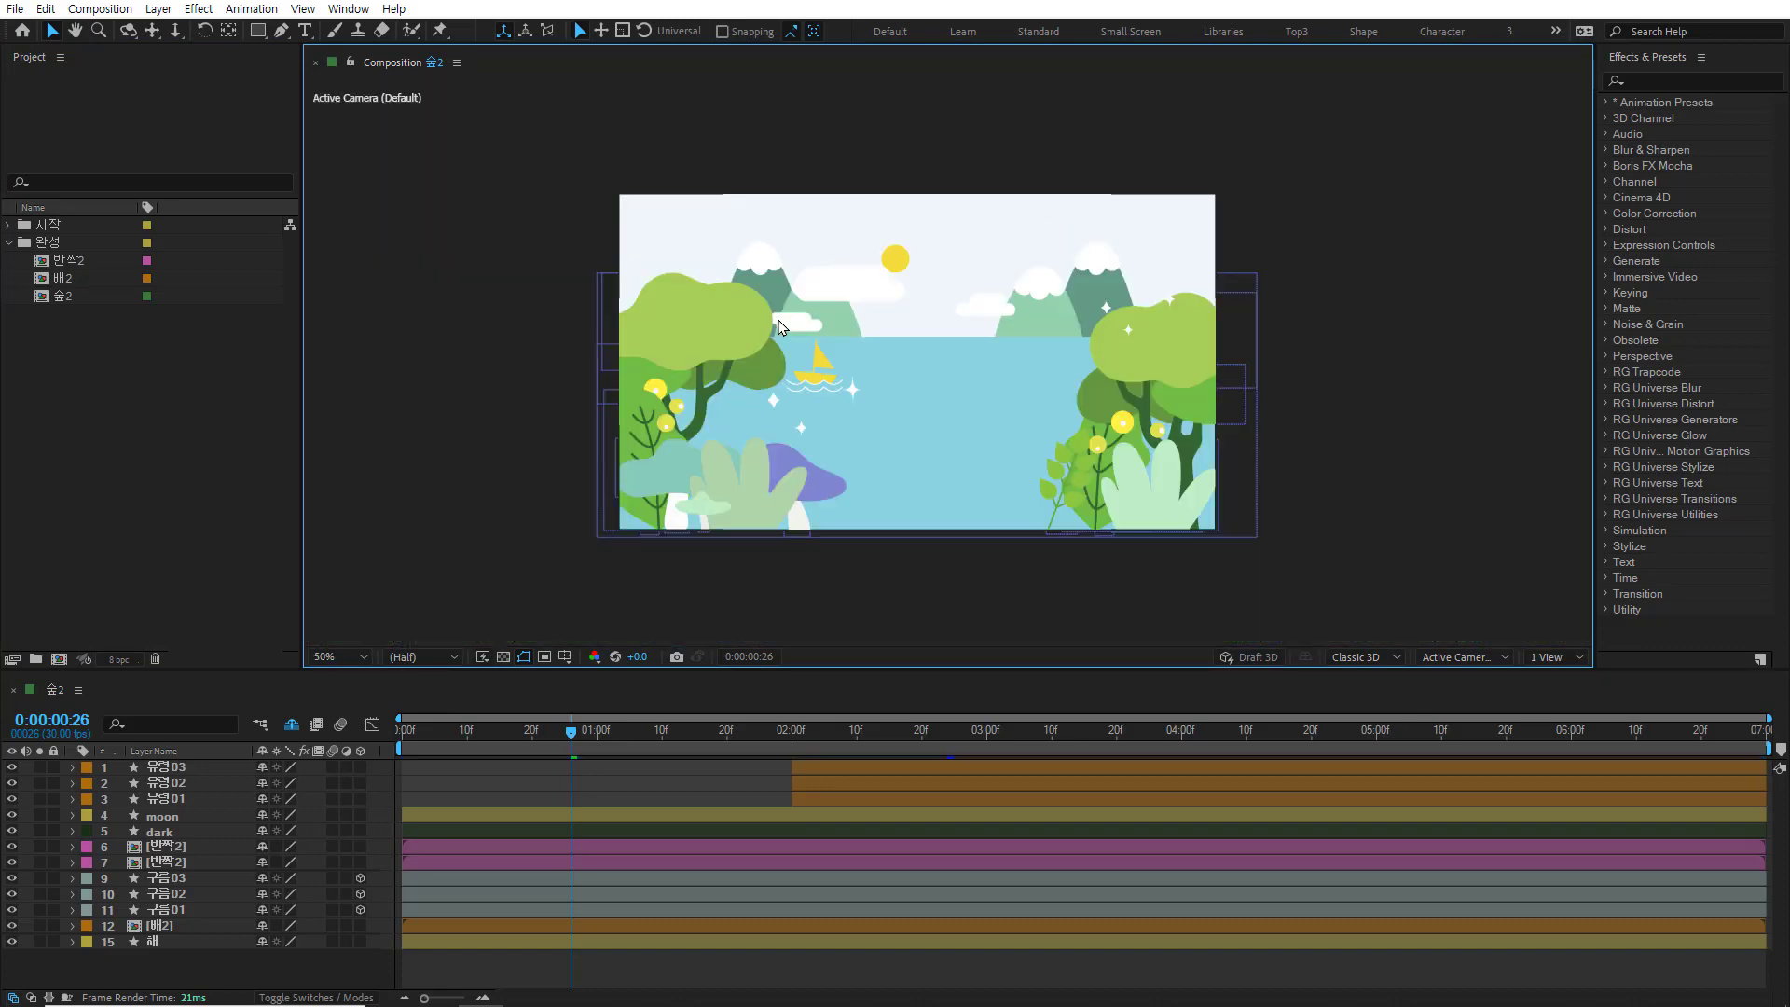
pyautogui.press('.')
pyautogui.press('.')
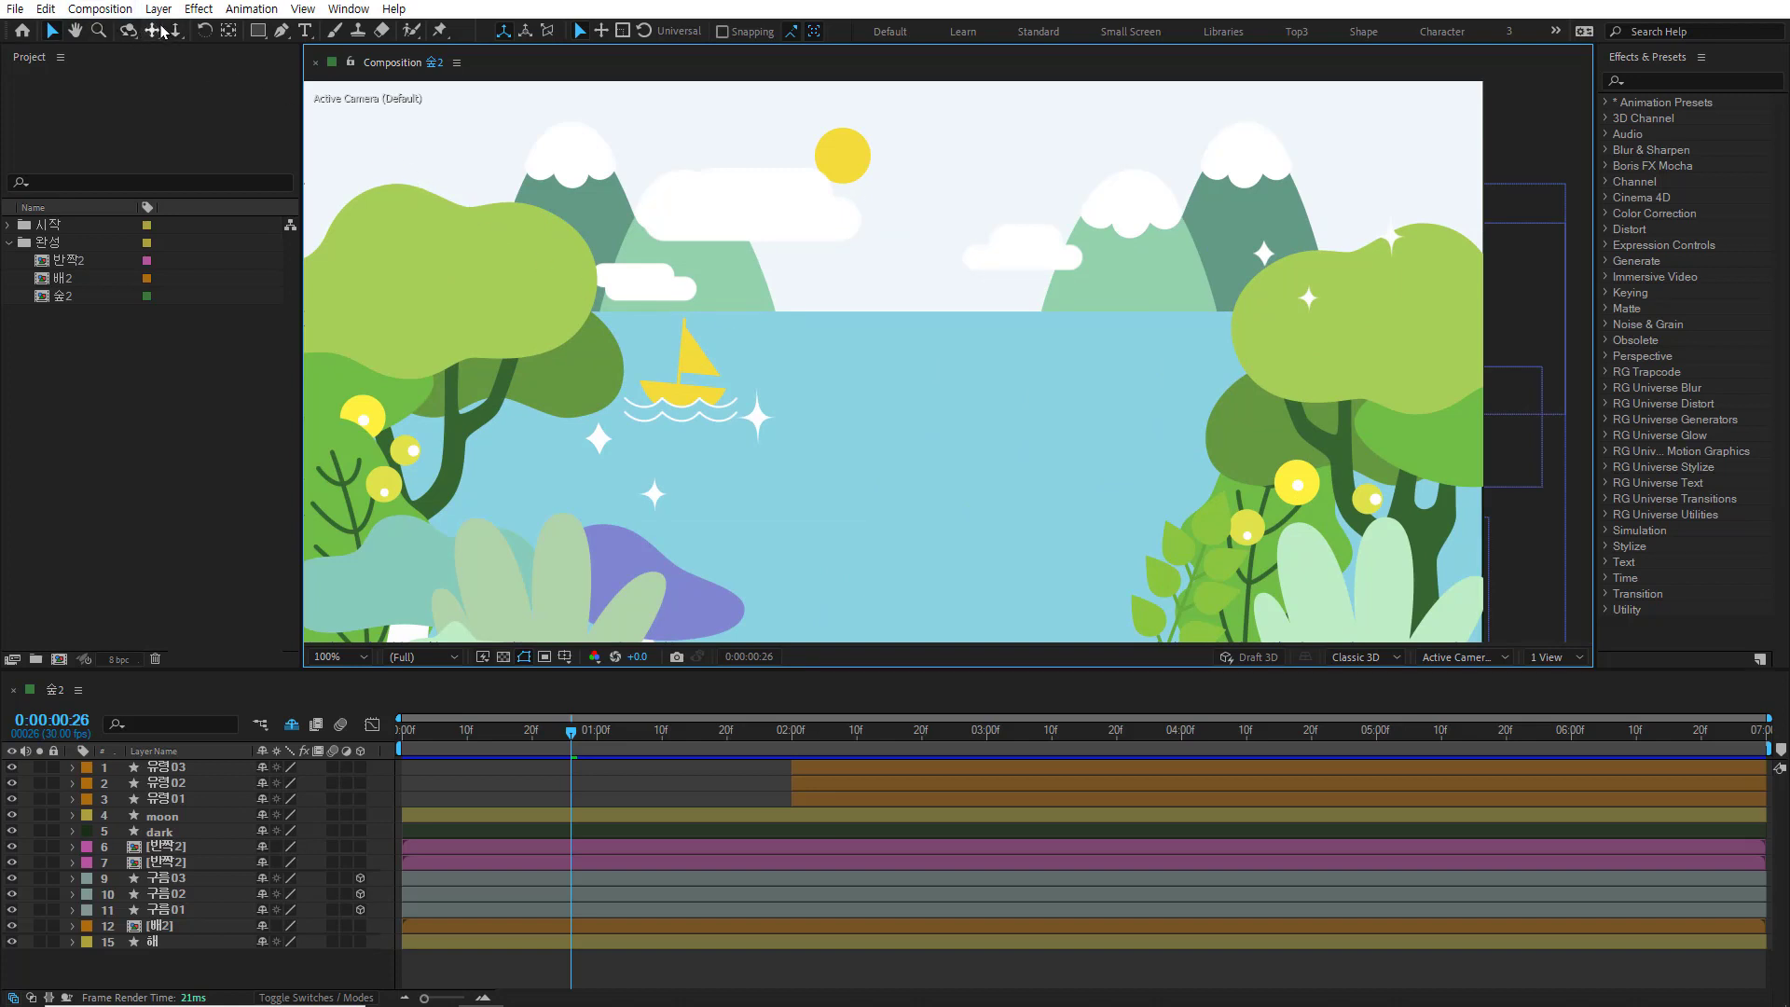
# Activate the Pan Behind (Anchor Point) tool
pyautogui.click(221, 36)
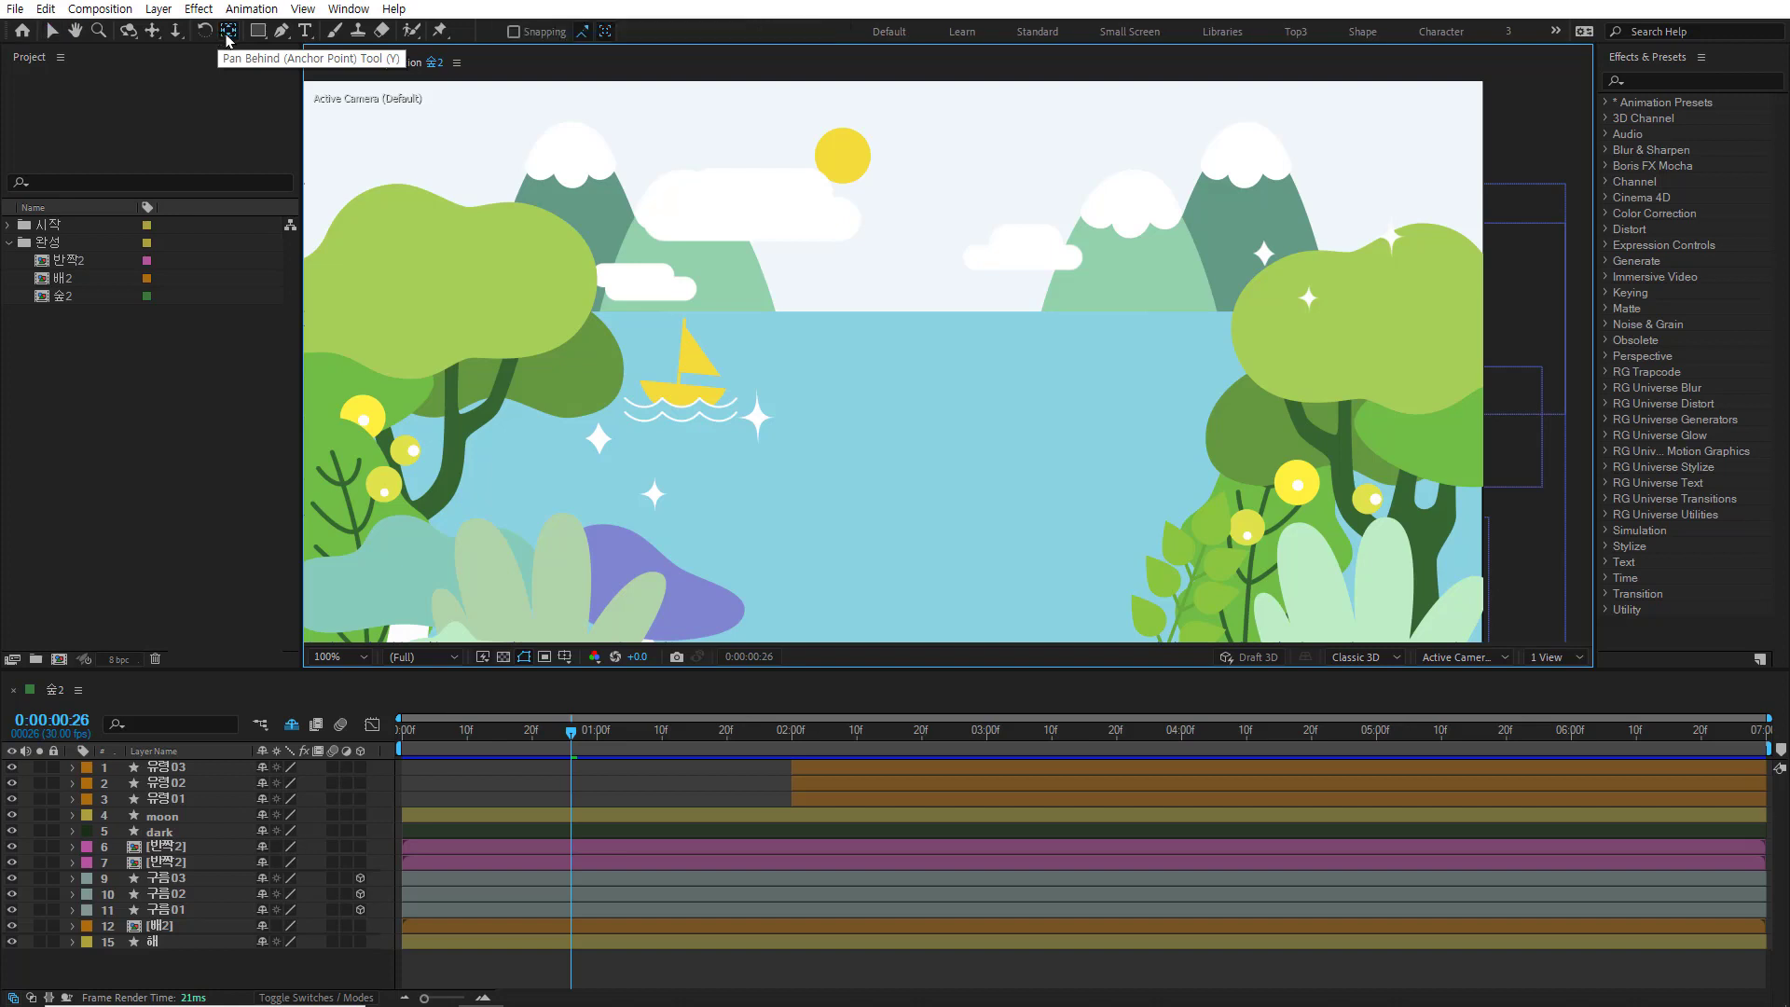